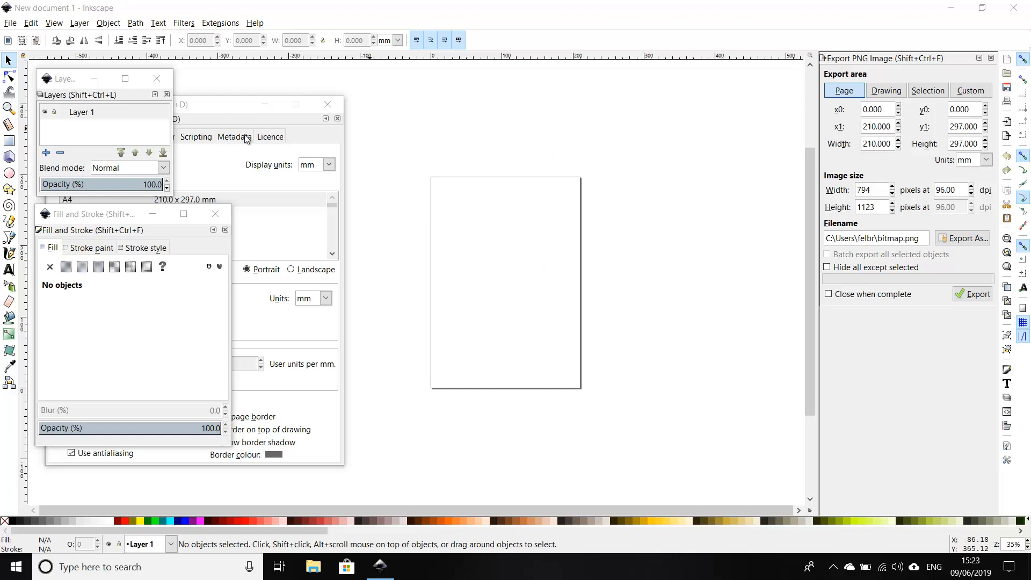
# Bring the document properties forward and set the custom page size units to px
pyautogui.click(205, 106)
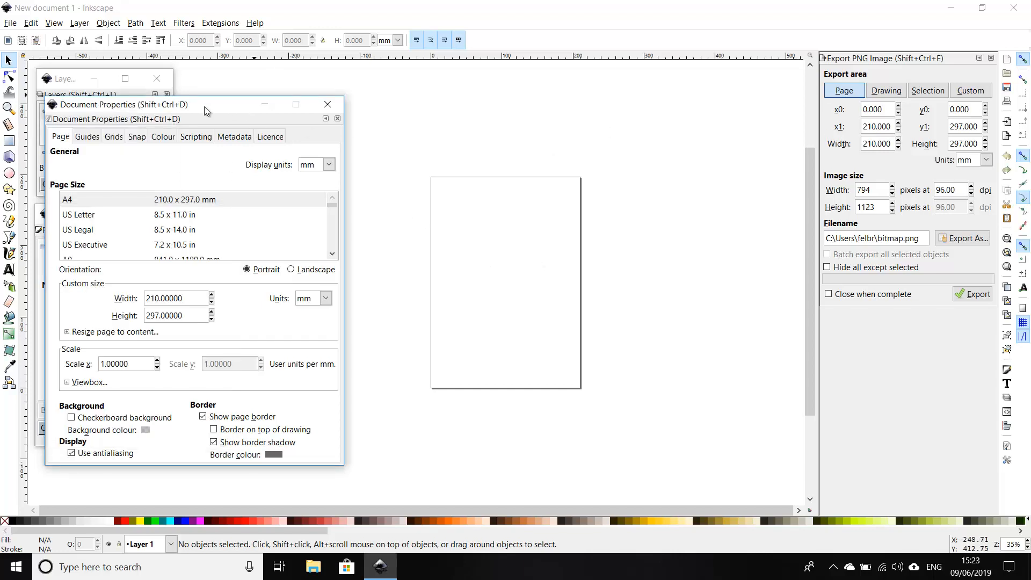
pyautogui.moveTo(204, 104); pyautogui.dragTo(216, 89)
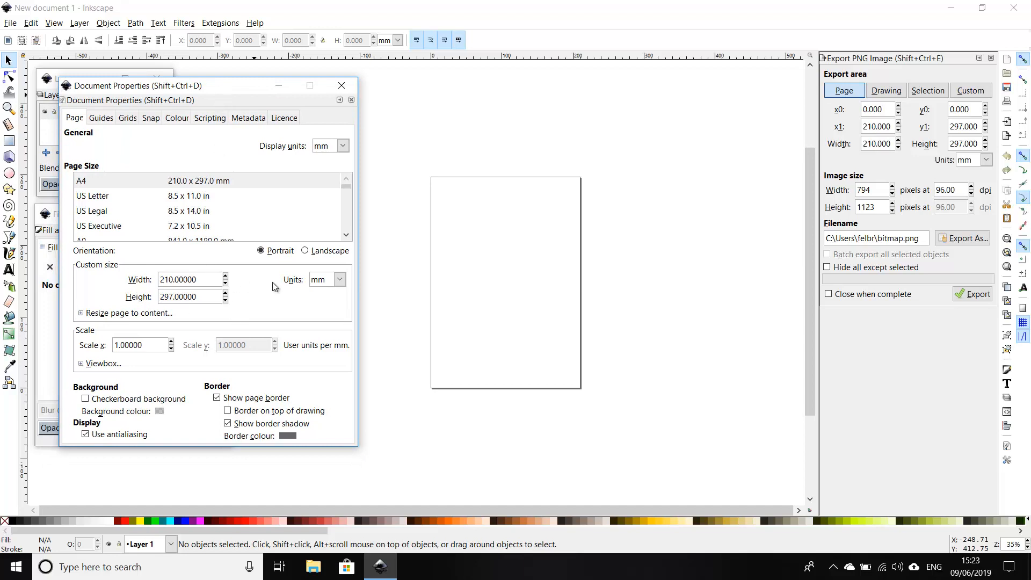
pyautogui.click(339, 279)
pyautogui.click(325, 371)
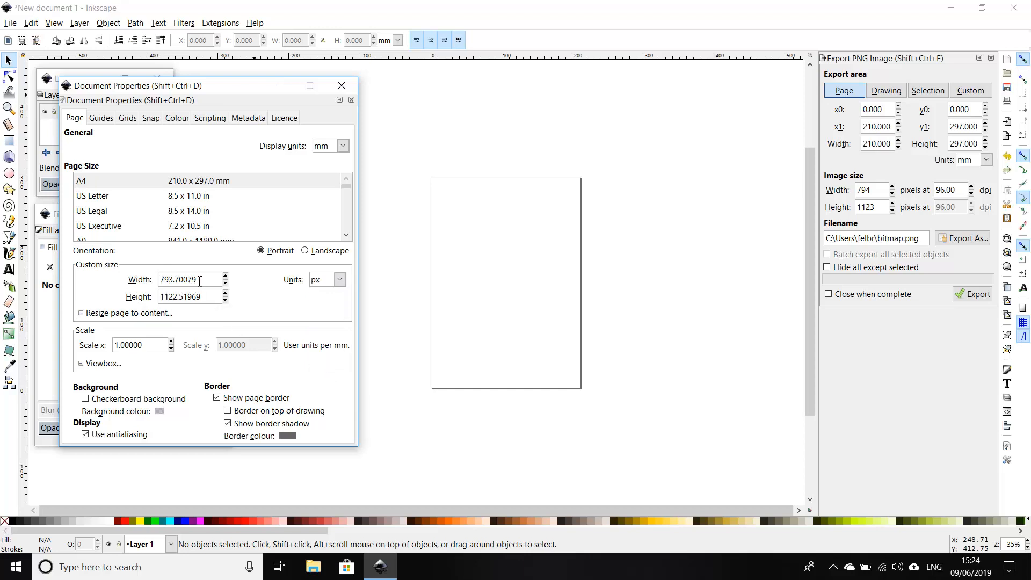
# Set the custom page width and height to 2400 px each and clear the document properties off the canvas
pyautogui.moveTo(199, 282); pyautogui.dragTo(150, 287)
pyautogui.write('2400')
pyautogui.press('Tab')
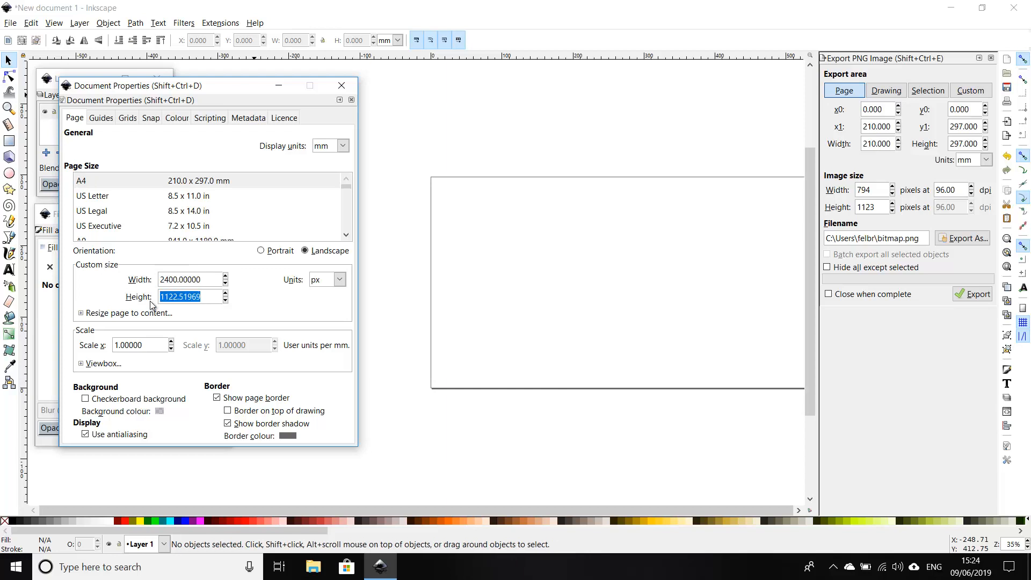
pyautogui.write('2400')
pyautogui.press('Tab')
pyautogui.click(450, 269)
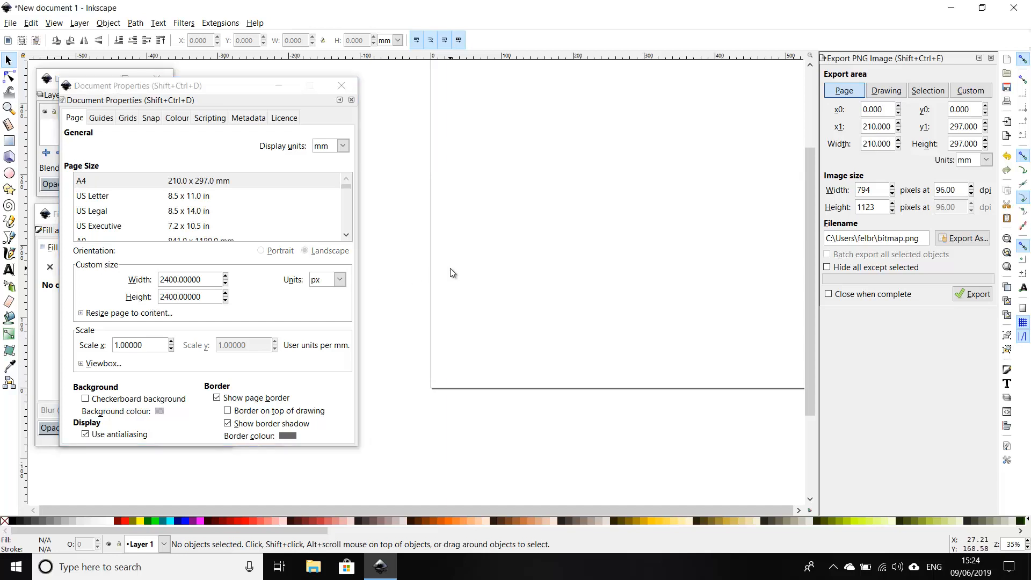
pyautogui.scroll(-1, 450, 268)
pyautogui.scroll(4, 569, 333)
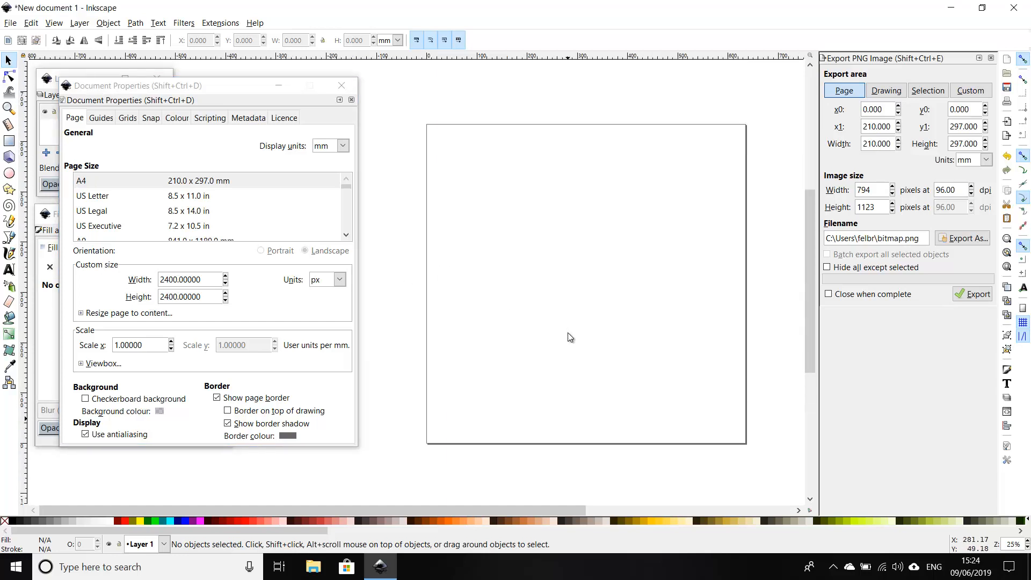
pyautogui.scroll(2, 569, 333)
pyautogui.scroll(-2, 568, 333)
pyautogui.moveTo(248, 88); pyautogui.dragTo(0, 136)
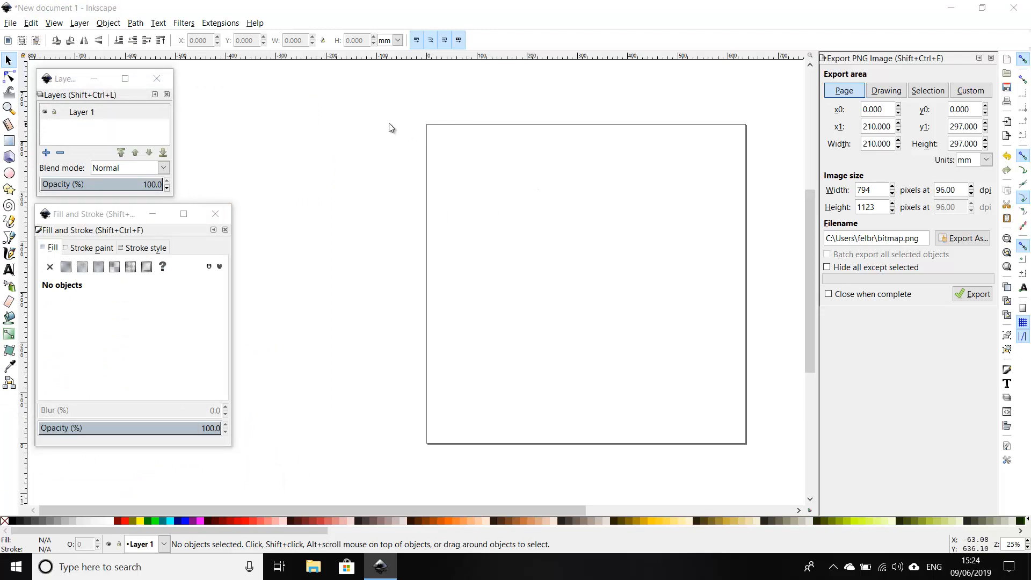
# Rename the existing layer as background
pyautogui.doubleClick(80, 113)
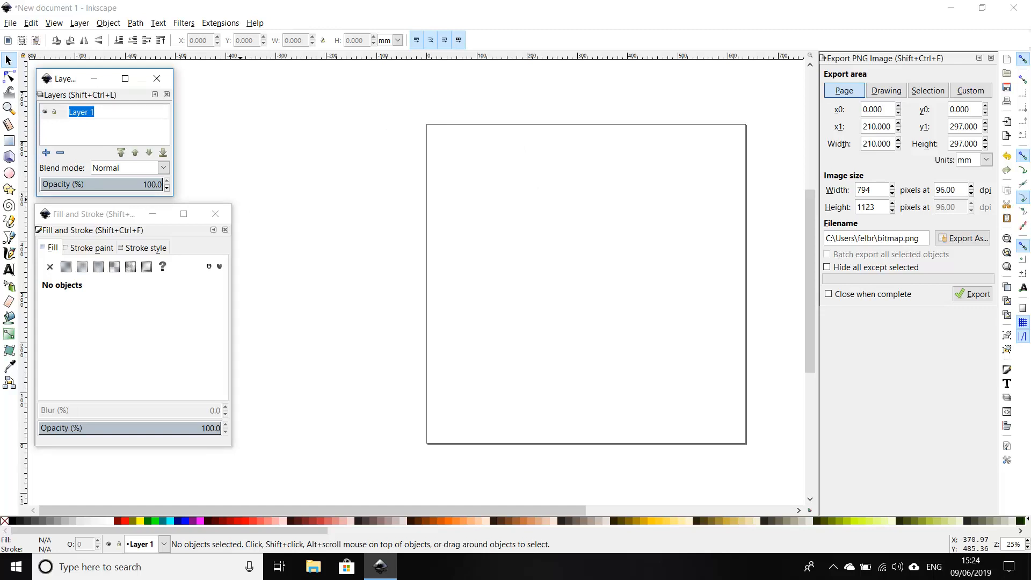
pyautogui.write('background')
pyautogui.press('Return')
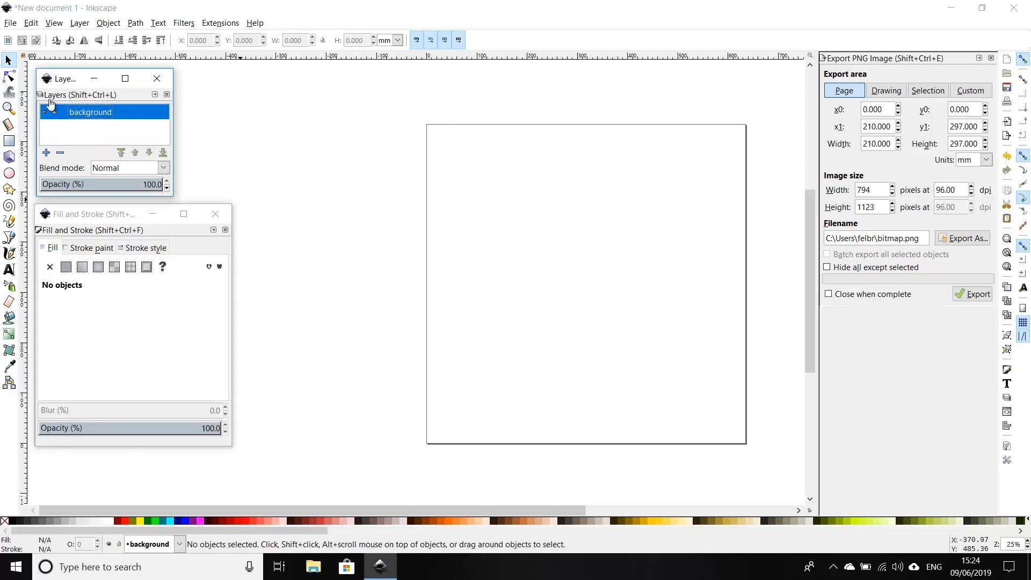
# Draw a rectangle about 649 by 656 mm covering the whole page and fill it with colour #AAFFEE
pyautogui.click(8, 143)
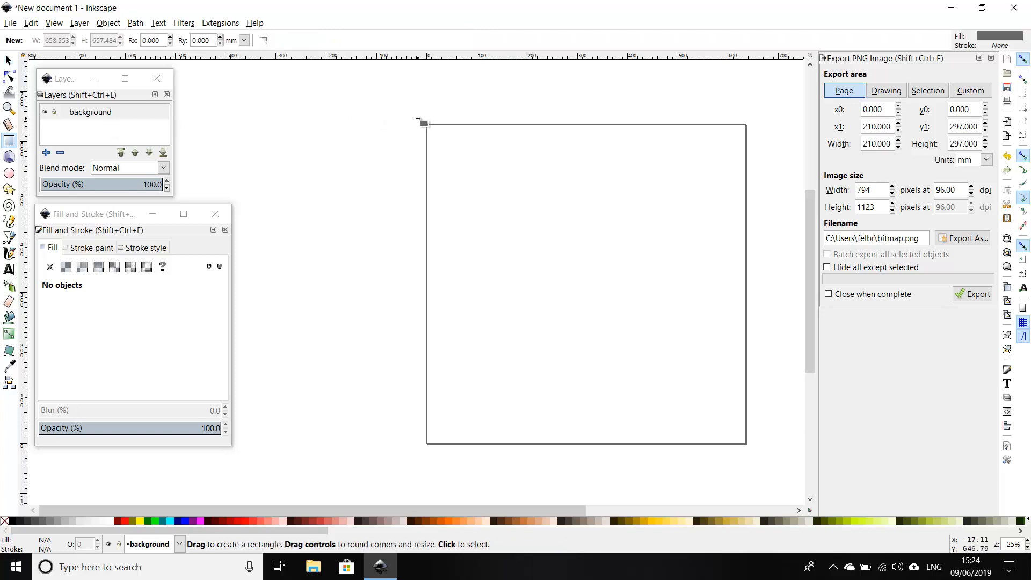
pyautogui.moveTo(424, 123)
pyautogui.mouseDown()
pyautogui.moveTo(546, 214)
pyautogui.moveTo(557, 260)
pyautogui.moveTo(671, 417)
pyautogui.moveTo(750, 452)
pyautogui.mouseUp()
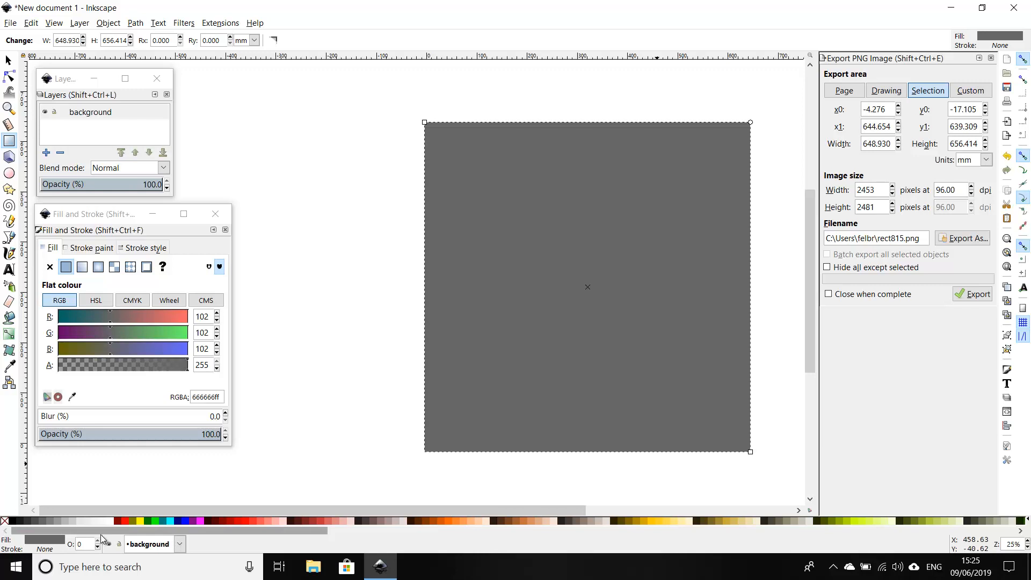
pyautogui.moveTo(238, 533); pyautogui.dragTo(587, 530)
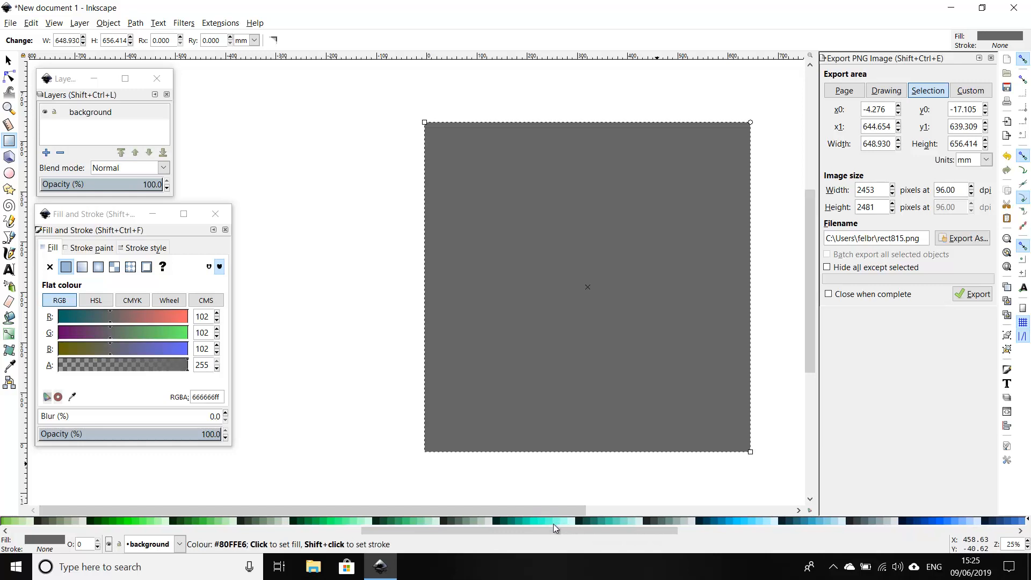
pyautogui.click(553, 523)
pyautogui.click(562, 521)
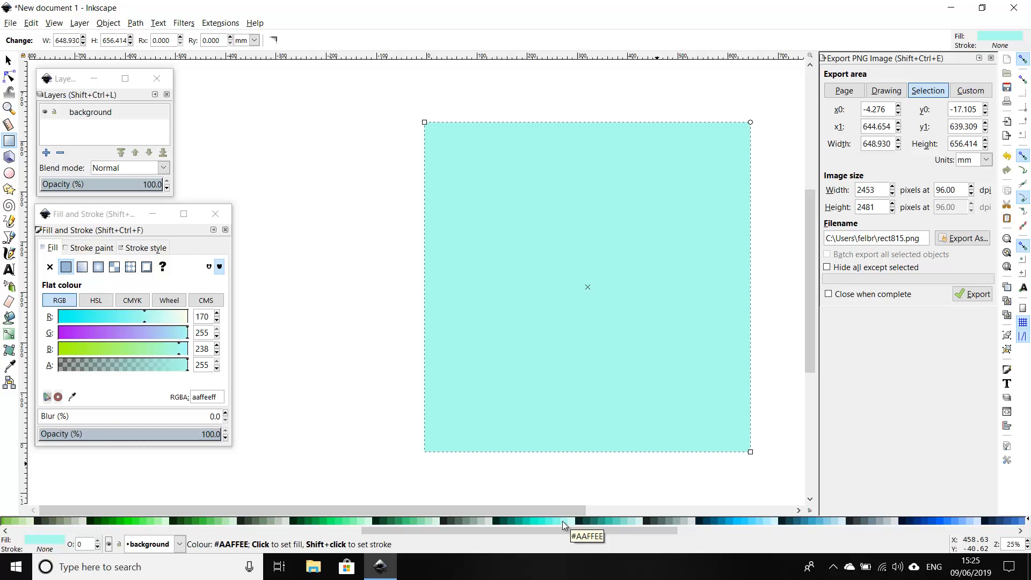
pyautogui.click(90, 247)
pyautogui.click(52, 248)
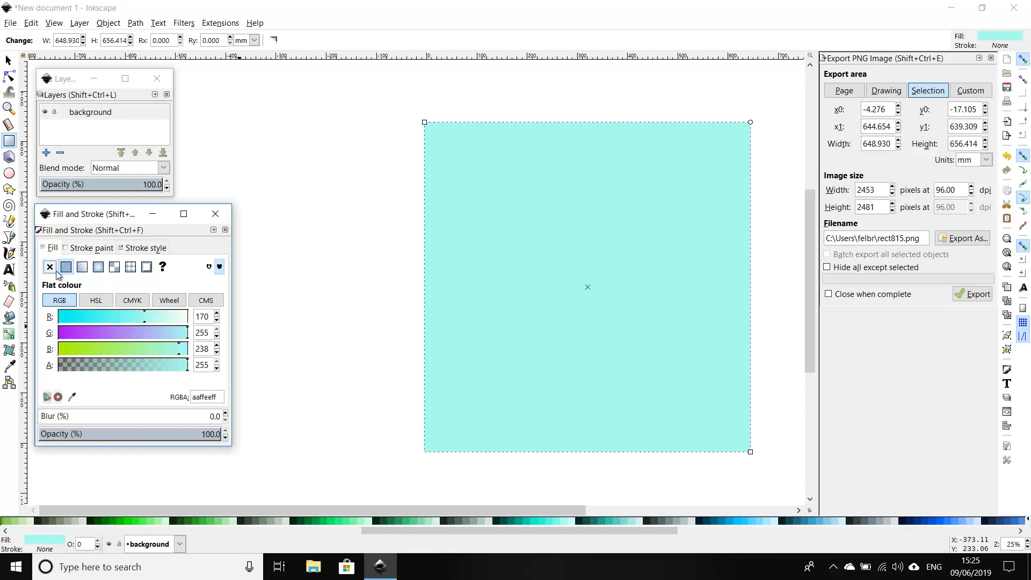
pyautogui.click(321, 170)
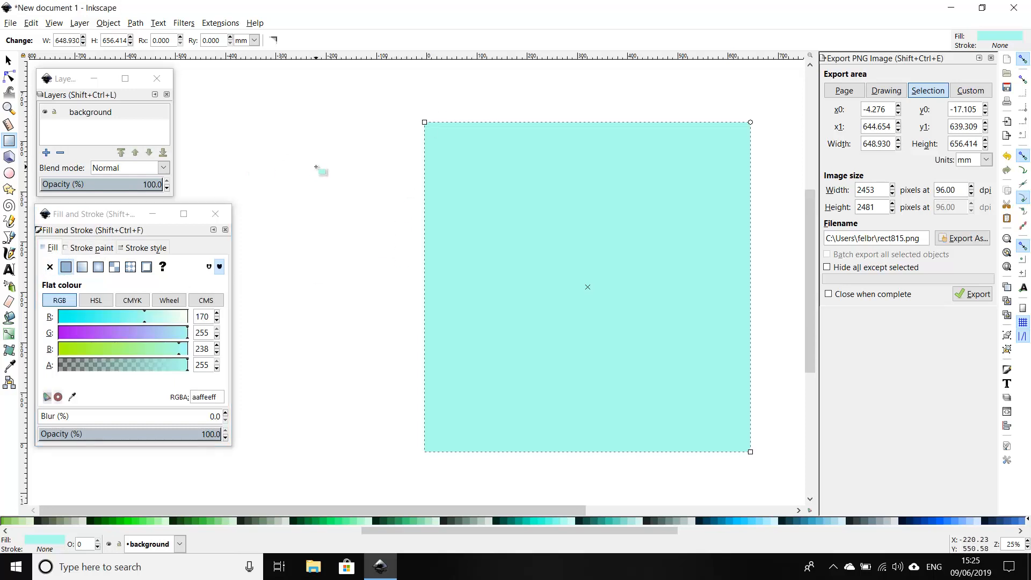
# Lock and hide the background layer
pyautogui.click(55, 115)
pyautogui.click(56, 114)
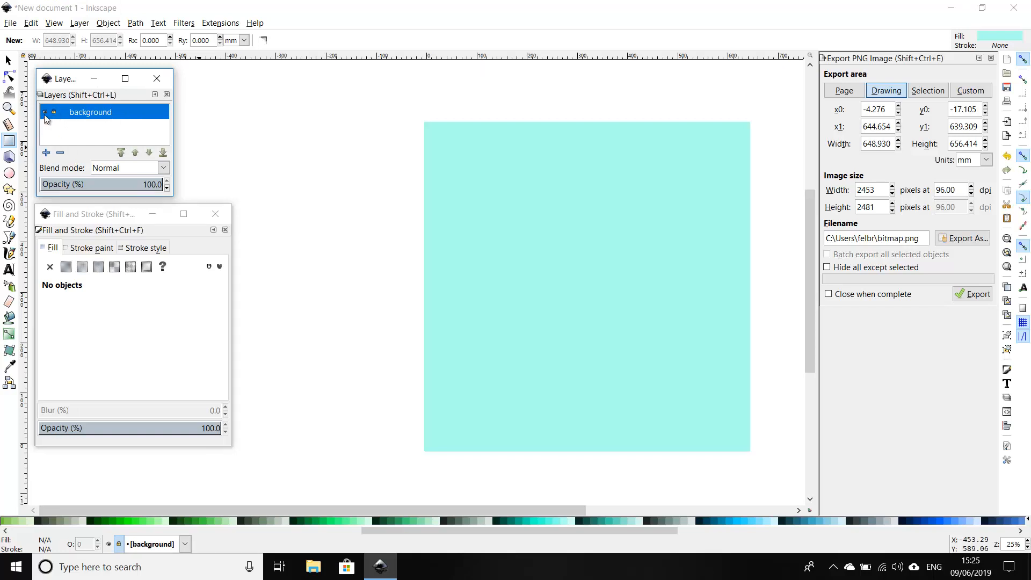
pyautogui.click(47, 115)
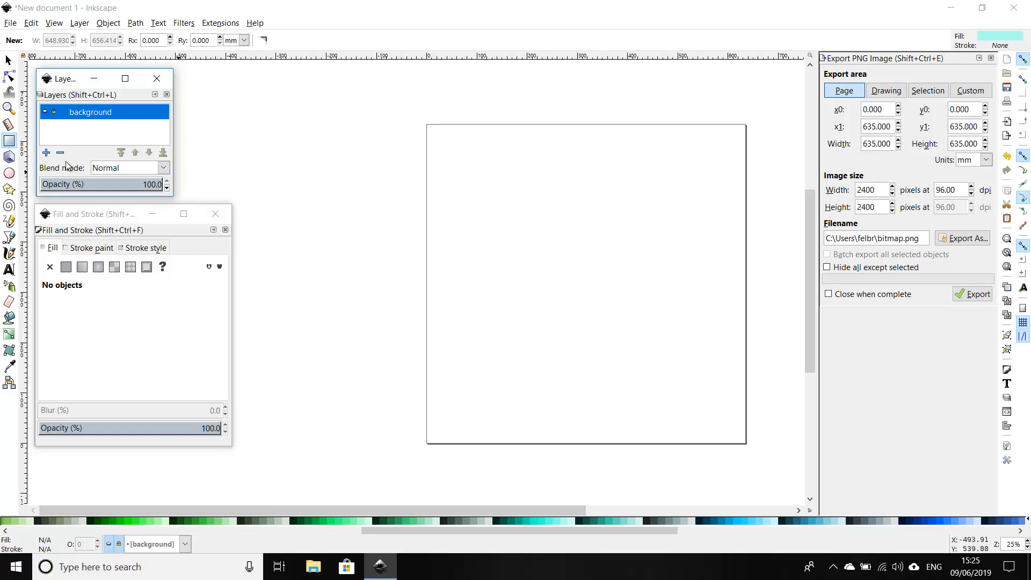
# Add a layer named clouds above the current layer
pyautogui.click(47, 153)
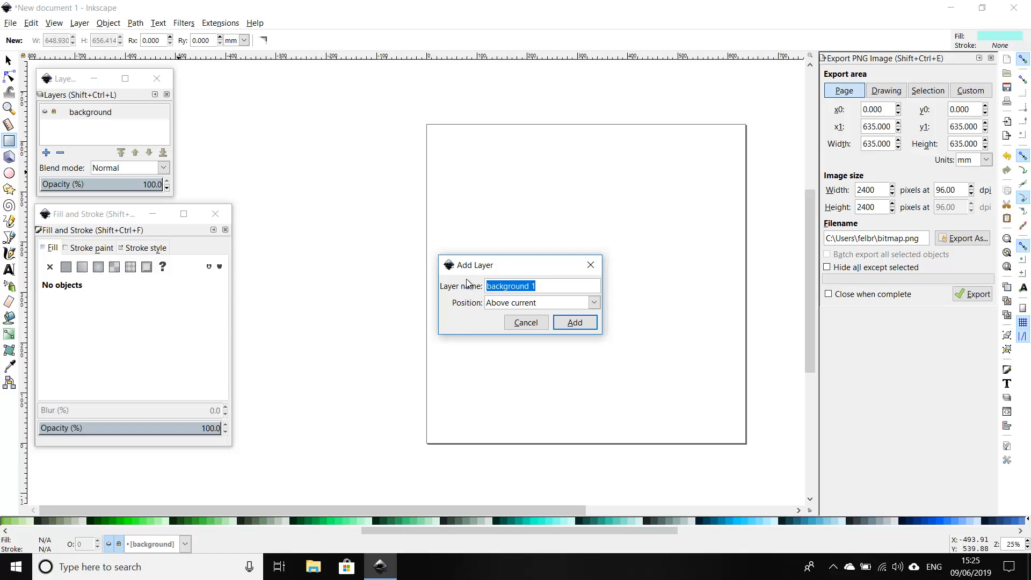
pyautogui.write('clouds')
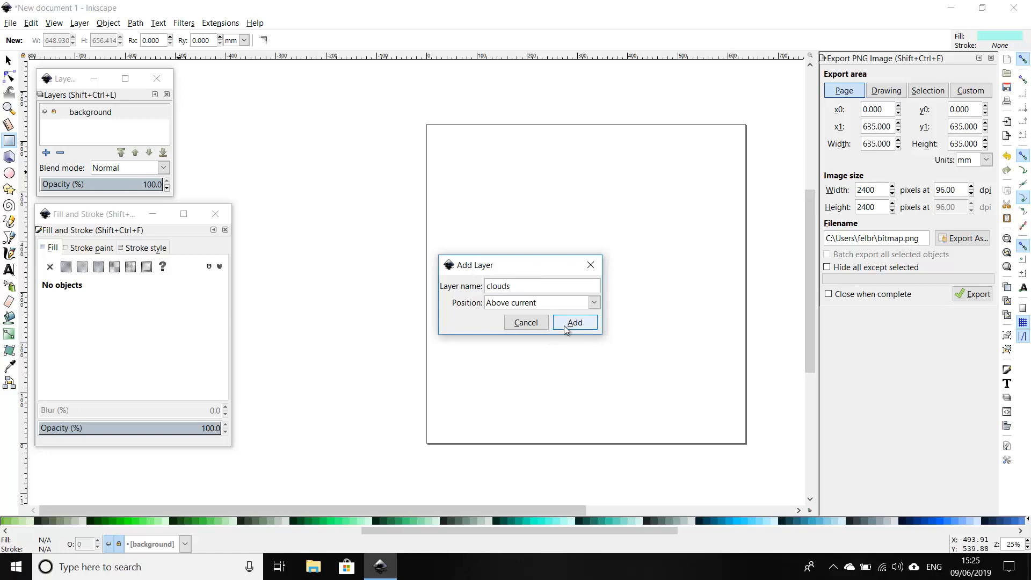
pyautogui.click(573, 322)
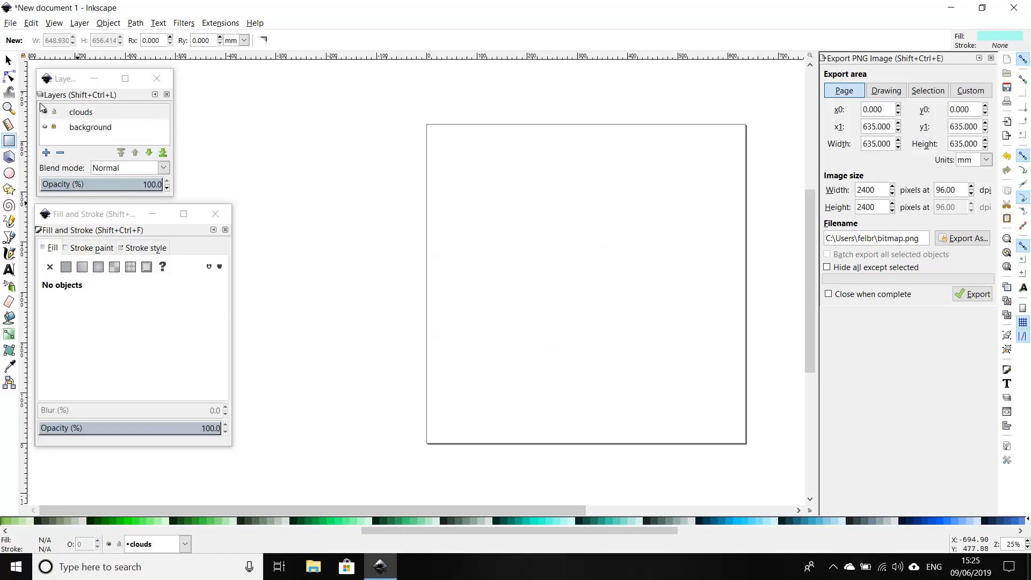
# Give a temporary ellipse drawn beside the page a white fill and a flat black stroke, and delete it
pyautogui.click(10, 173)
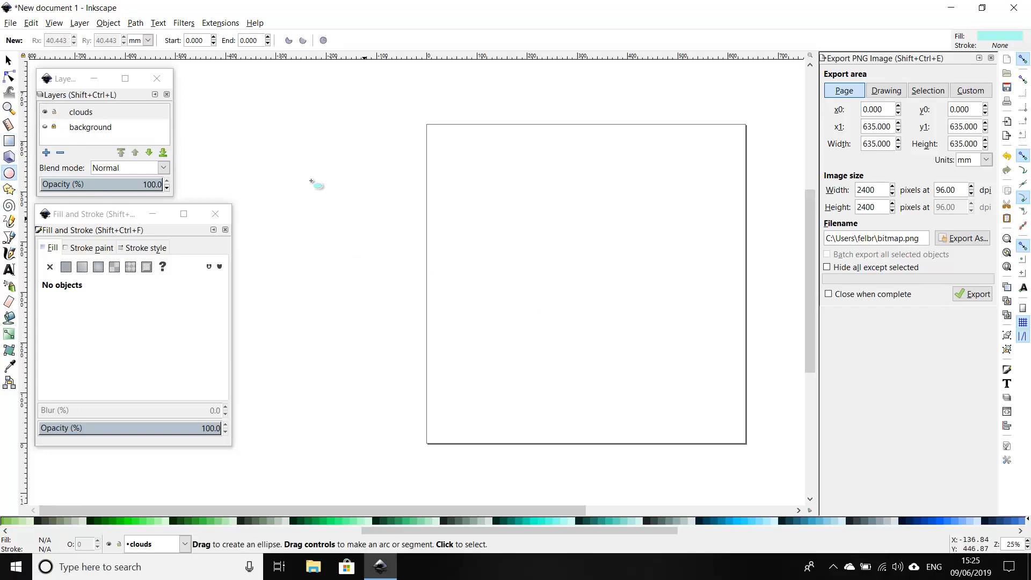
pyautogui.moveTo(298, 176); pyautogui.dragTo(395, 244)
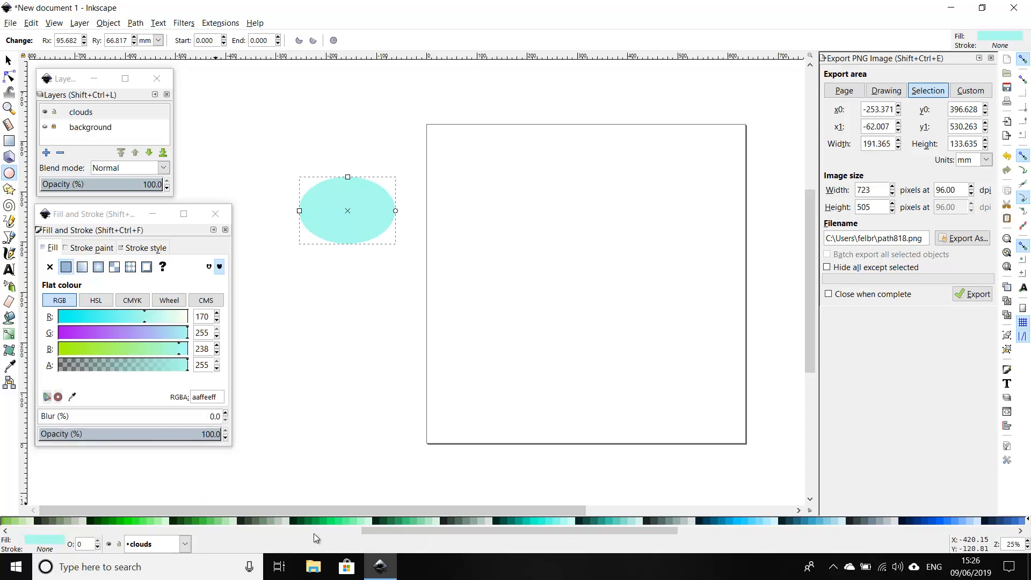
pyautogui.moveTo(383, 531); pyautogui.dragTo(113, 525)
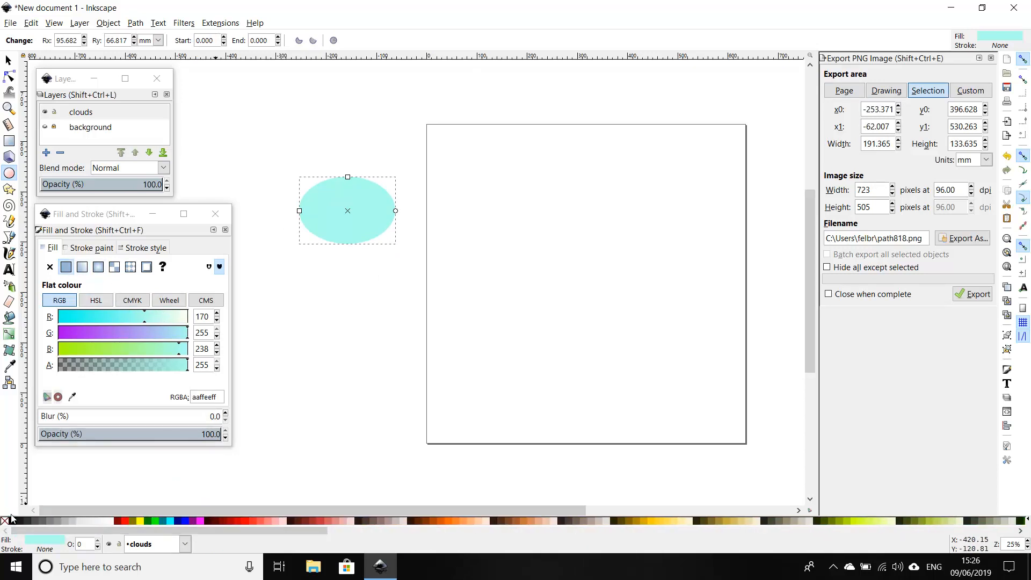
pyautogui.click(111, 521)
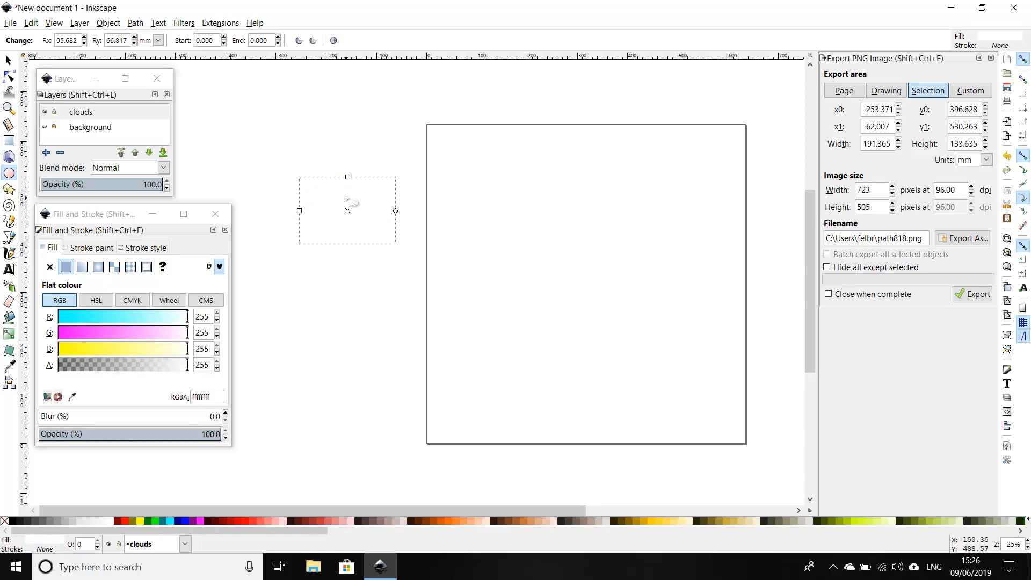
pyautogui.click(87, 250)
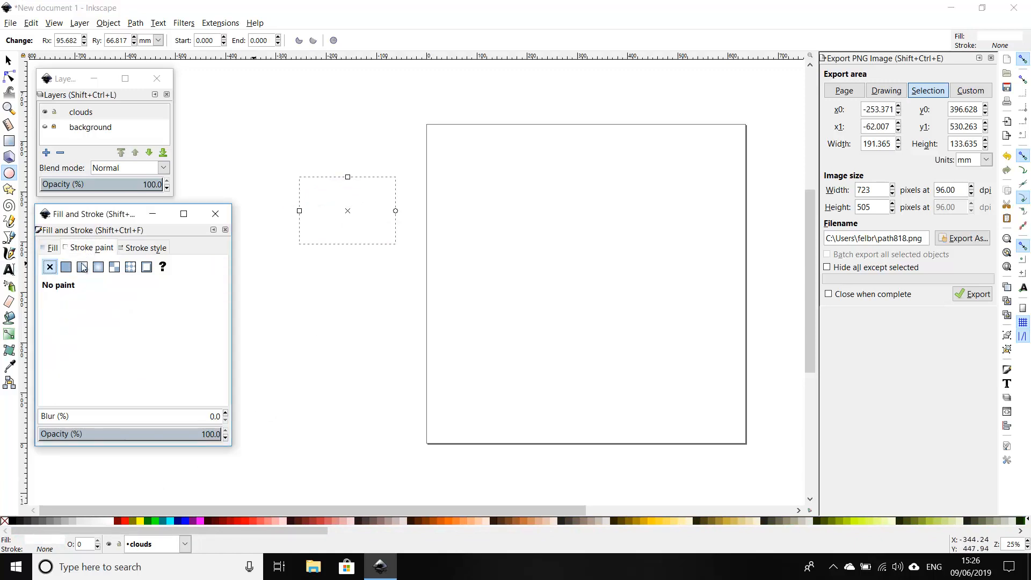
pyautogui.click(66, 267)
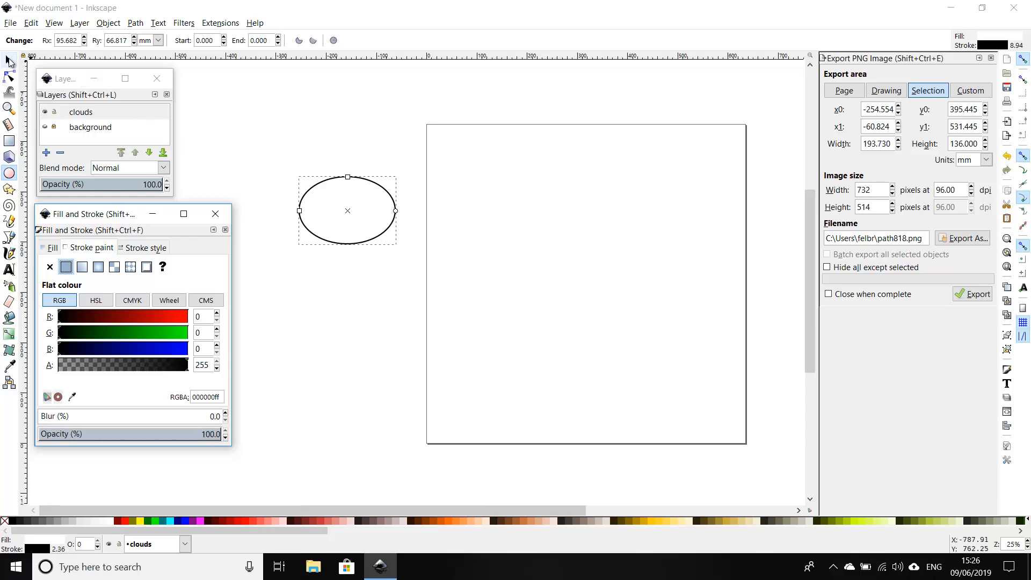
pyautogui.click(9, 61)
pyautogui.press('Delete')
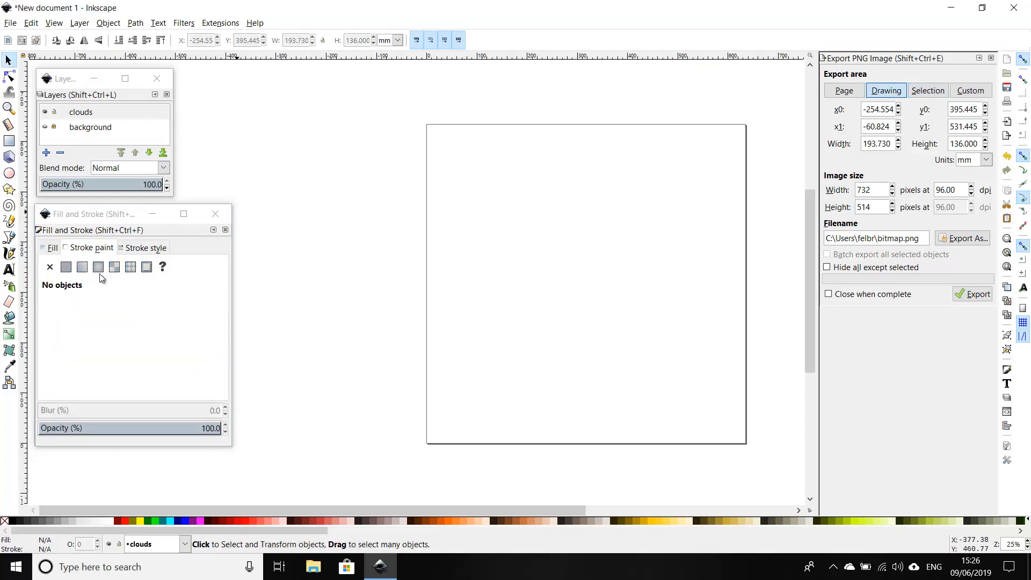
# Draw five overlapping circles, about 63 to 184 mm across, around the lower middle of the page as the cloud's core
pyautogui.click(10, 175)
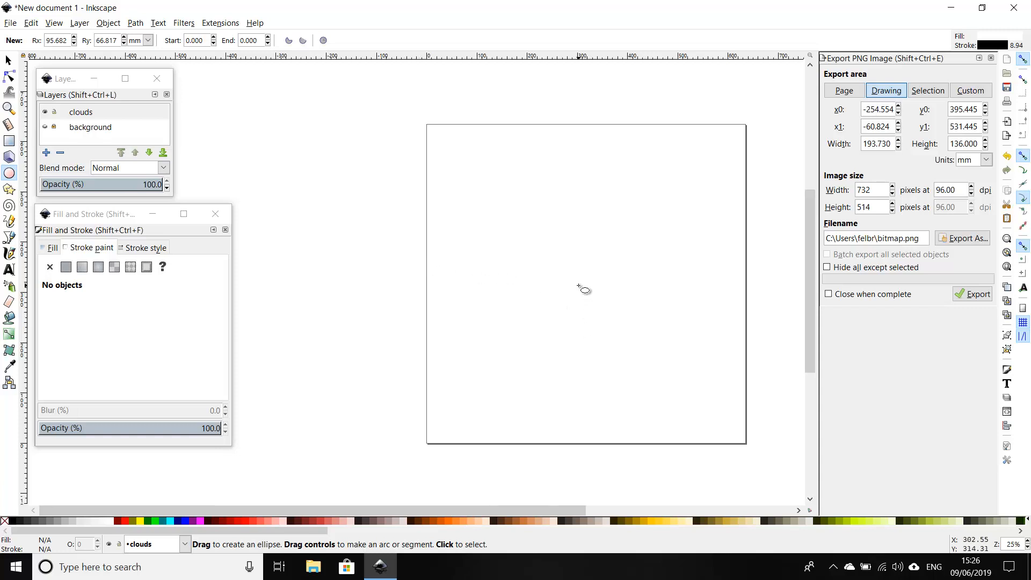
pyautogui.moveTo(568, 290)
pyautogui.mouseDown()
pyautogui.moveTo(662, 376)
pyautogui.moveTo(702, 384)
pyautogui.moveTo(664, 390)
pyautogui.mouseUp()
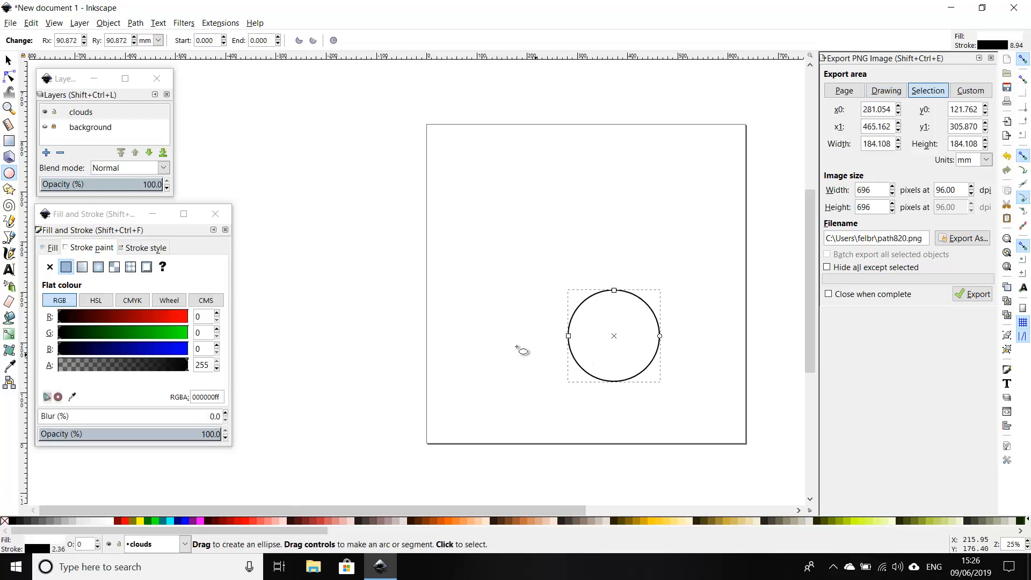
pyautogui.moveTo(506, 319); pyautogui.dragTo(590, 403)
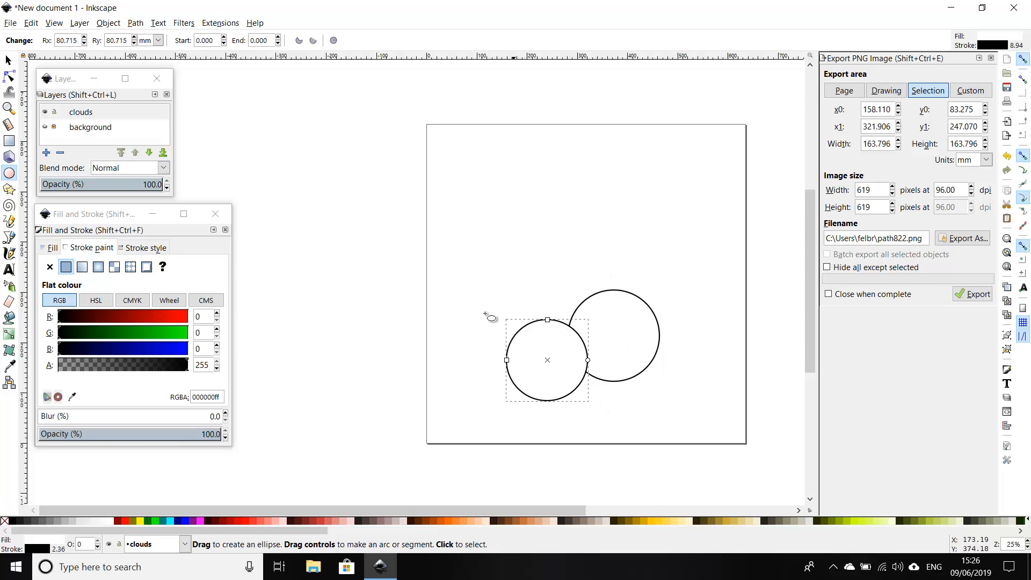
pyautogui.moveTo(546, 270)
pyautogui.mouseDown()
pyautogui.moveTo(641, 341)
pyautogui.moveTo(621, 325)
pyautogui.mouseUp()
pyautogui.moveTo(592, 238)
pyautogui.mouseDown()
pyautogui.moveTo(678, 314)
pyautogui.moveTo(668, 316)
pyautogui.mouseUp()
pyautogui.moveTo(513, 306); pyautogui.dragTo(544, 336)
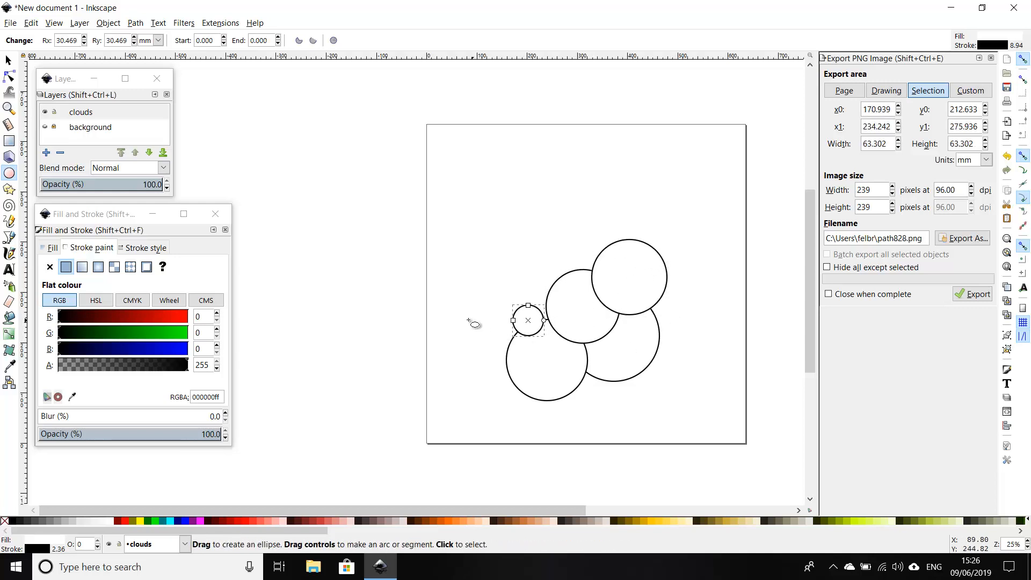
pyautogui.moveTo(461, 319); pyautogui.dragTo(545, 372)
pyautogui.hotkey('ctrl', 'z')
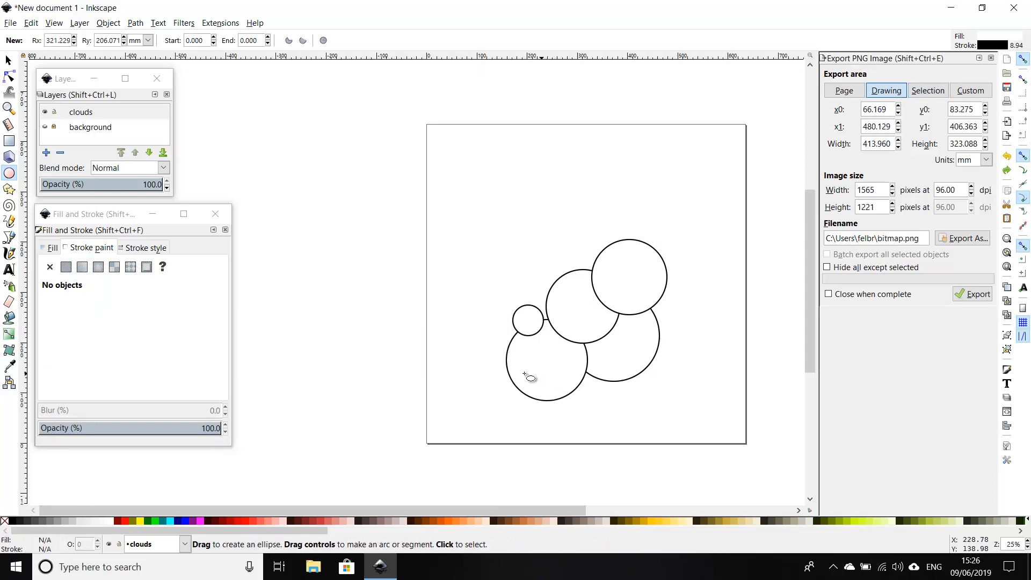
# Extend the cloud to the page's left edge with two larger circles, and add a circle about 55 mm across beside the small one
pyautogui.moveTo(412, 353)
pyautogui.mouseDown()
pyautogui.moveTo(493, 415)
pyautogui.moveTo(483, 424)
pyautogui.mouseUp()
pyautogui.moveTo(469, 335)
pyautogui.mouseDown()
pyautogui.moveTo(497, 364)
pyautogui.moveTo(483, 425)
pyautogui.moveTo(528, 398)
pyautogui.mouseUp()
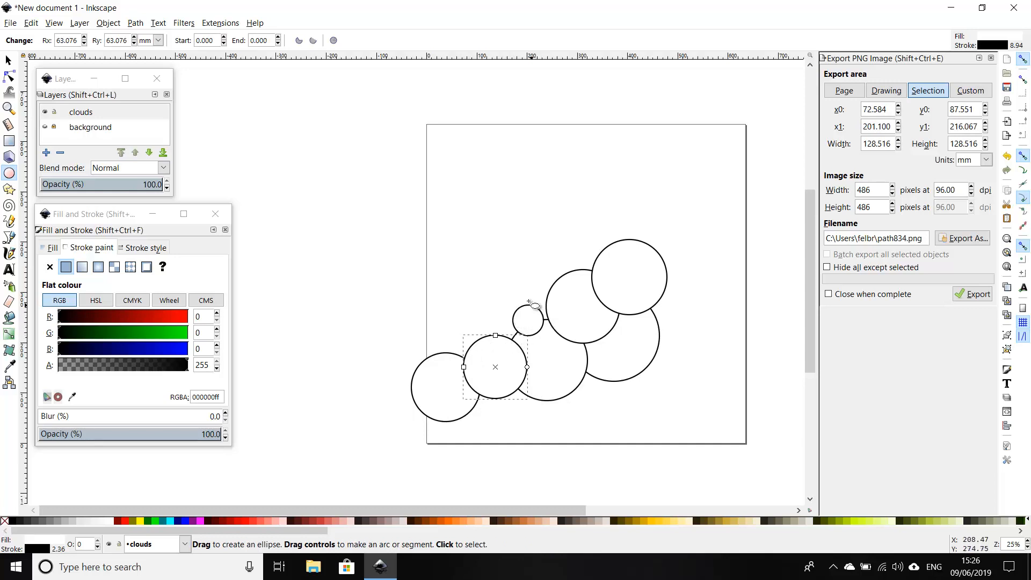
pyautogui.moveTo(532, 312); pyautogui.dragTo(575, 343)
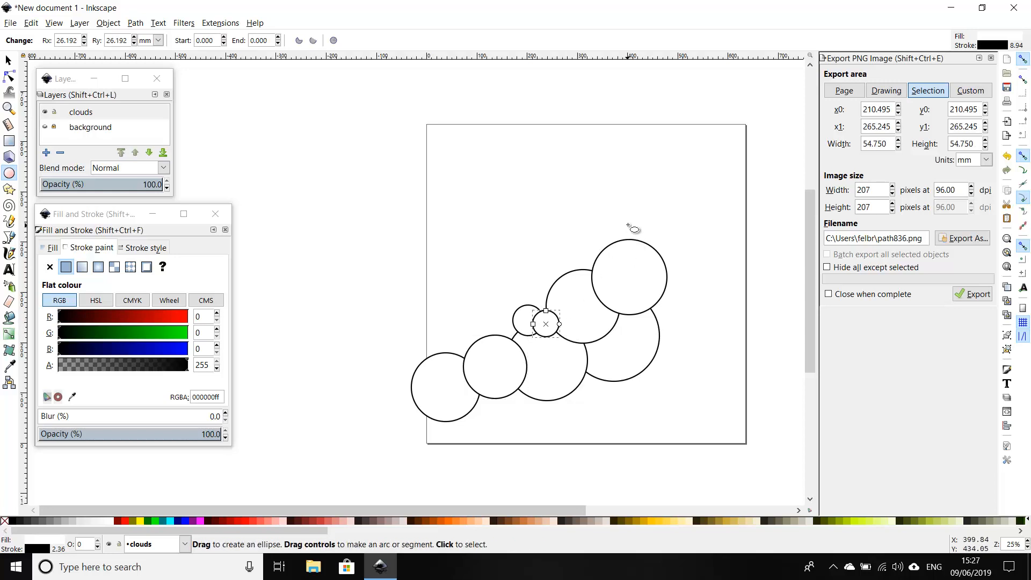
# Add four overlapping circles extending the cloud past the page's upper right edge, the outermost about 163 mm across
pyautogui.press('ctrl')
pyautogui.moveTo(712, 302); pyautogui.dragTo(724, 307)
pyautogui.moveTo(649, 219); pyautogui.dragTo(721, 289)
pyautogui.moveTo(666, 210); pyautogui.dragTo(697, 241)
pyautogui.moveTo(703, 202); pyautogui.dragTo(792, 276)
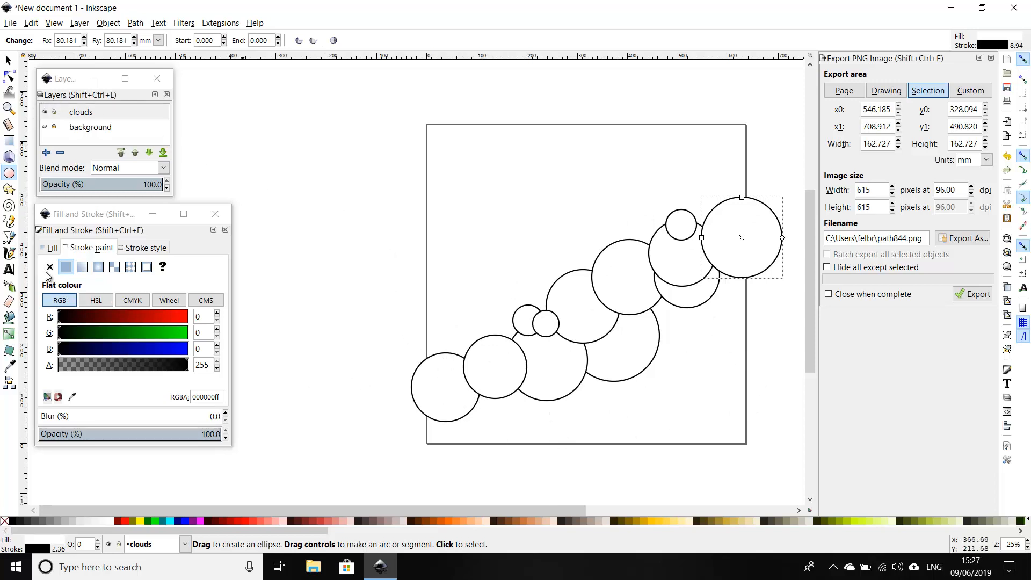
# Draw a closed straight-sided path through the cloud circles and around the page's lower part, about 761 by 447 mm
pyautogui.click(9, 237)
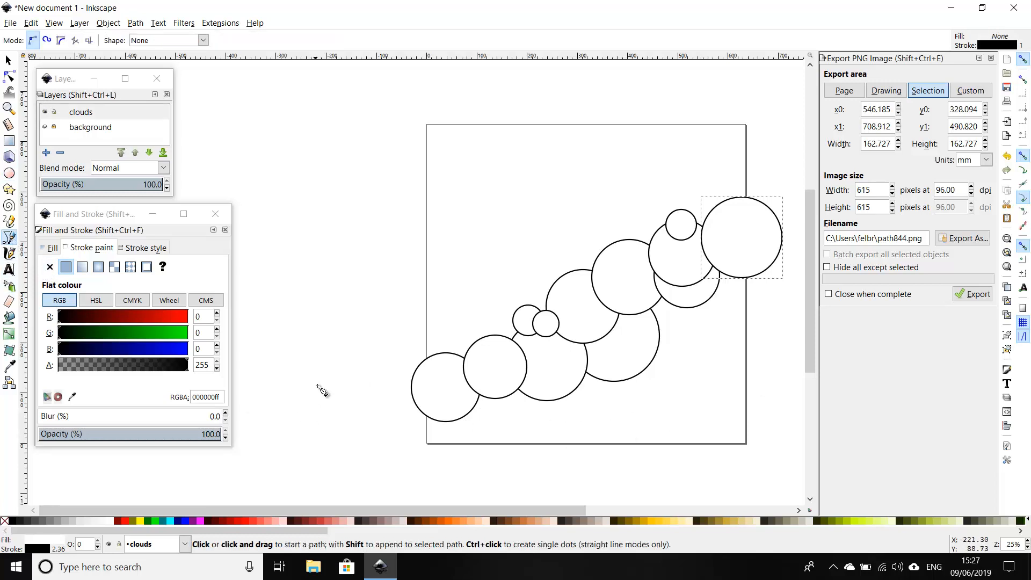
pyautogui.click(409, 413)
pyautogui.click(563, 354)
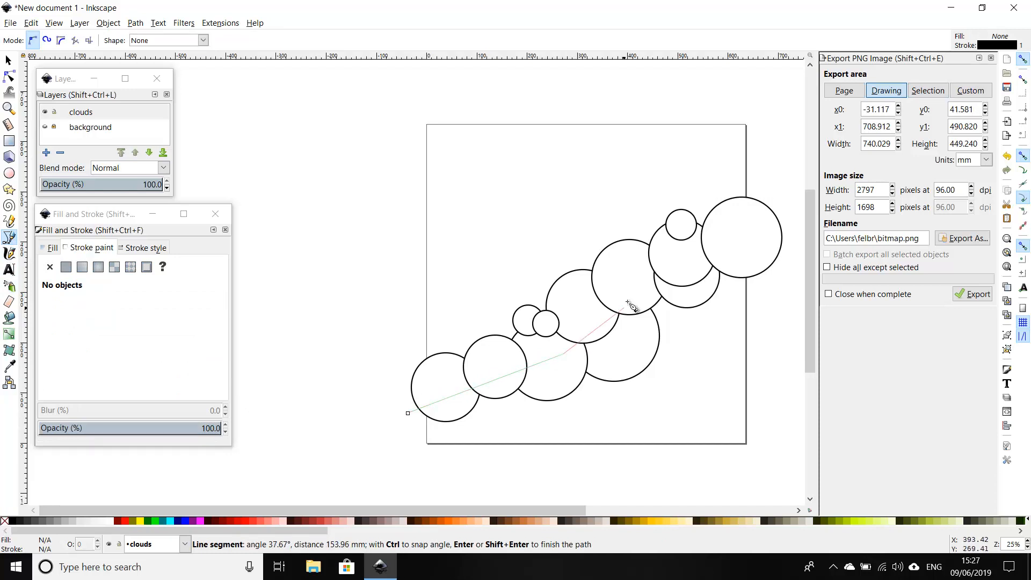
pyautogui.click(638, 284)
pyautogui.click(729, 250)
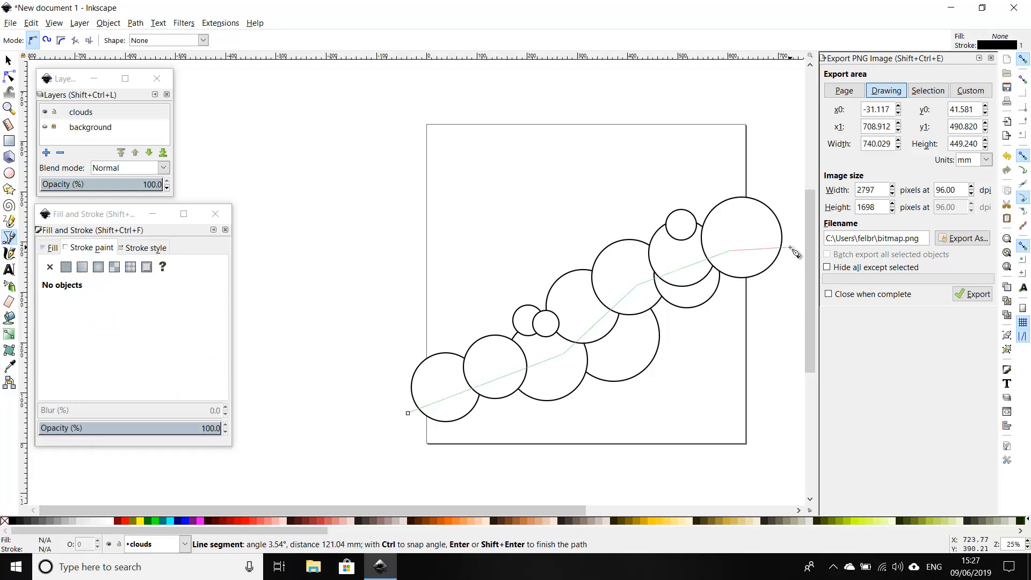
pyautogui.click(789, 247)
pyautogui.click(765, 455)
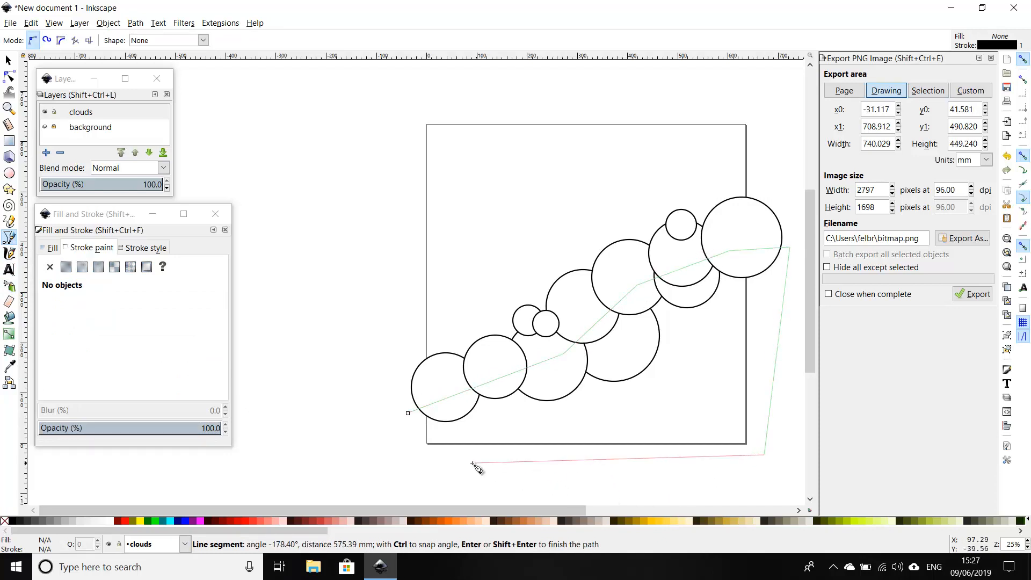
pyautogui.click(415, 471)
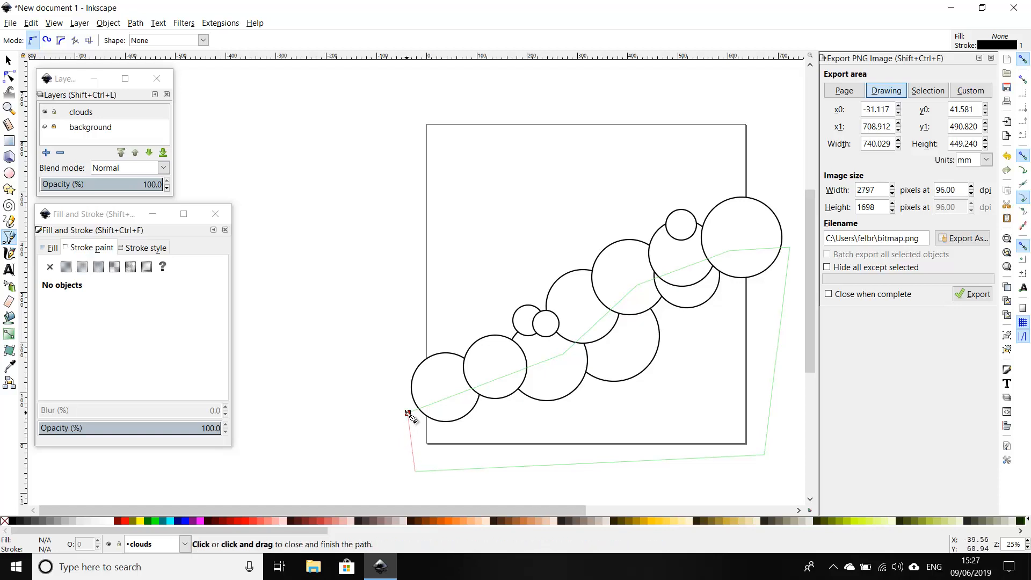
pyautogui.click(408, 413)
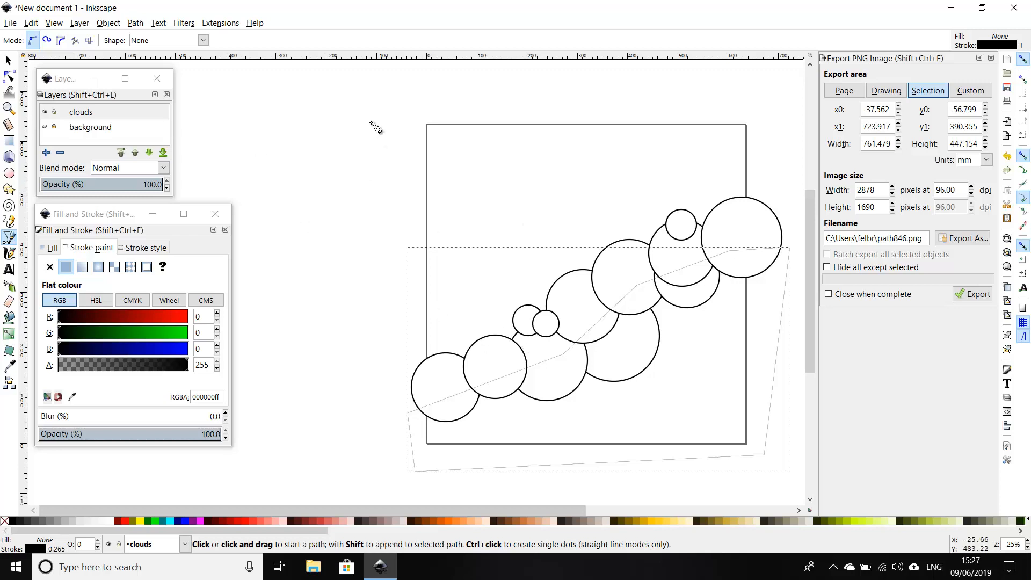
# Group all the cloud circles together with the closed path
pyautogui.click(9, 60)
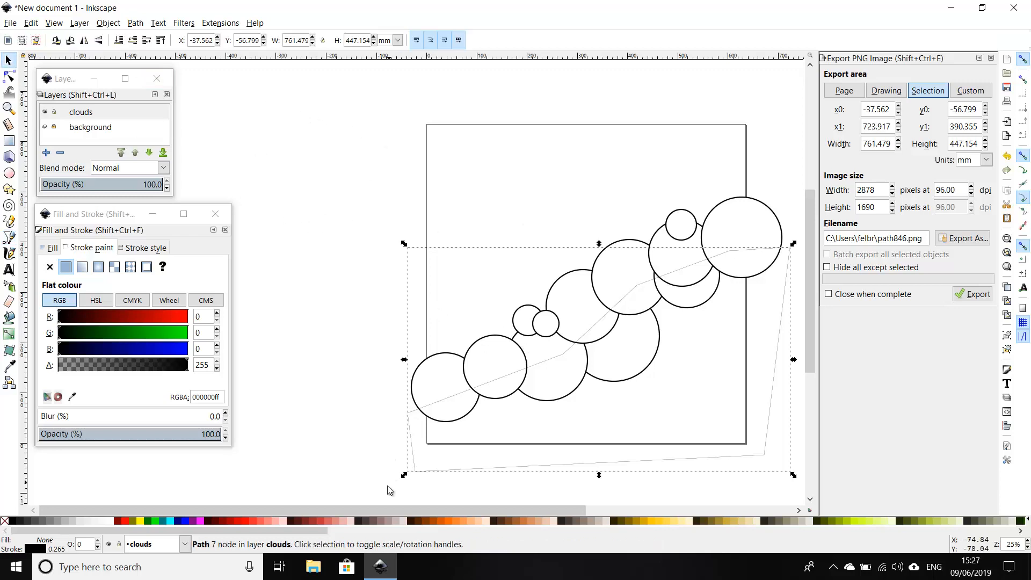
pyautogui.moveTo(386, 490); pyautogui.dragTo(803, 193)
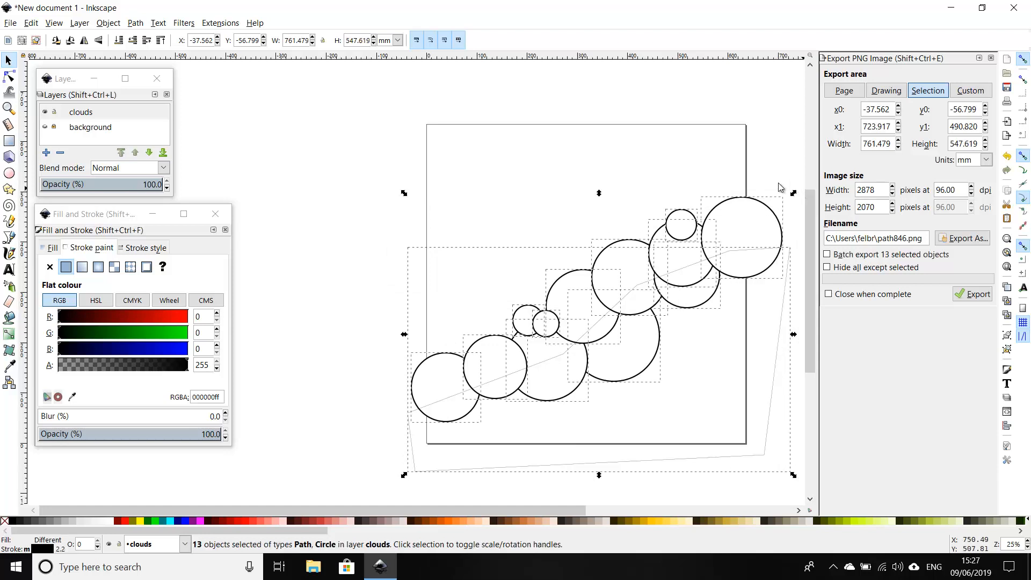
pyautogui.click(108, 23)
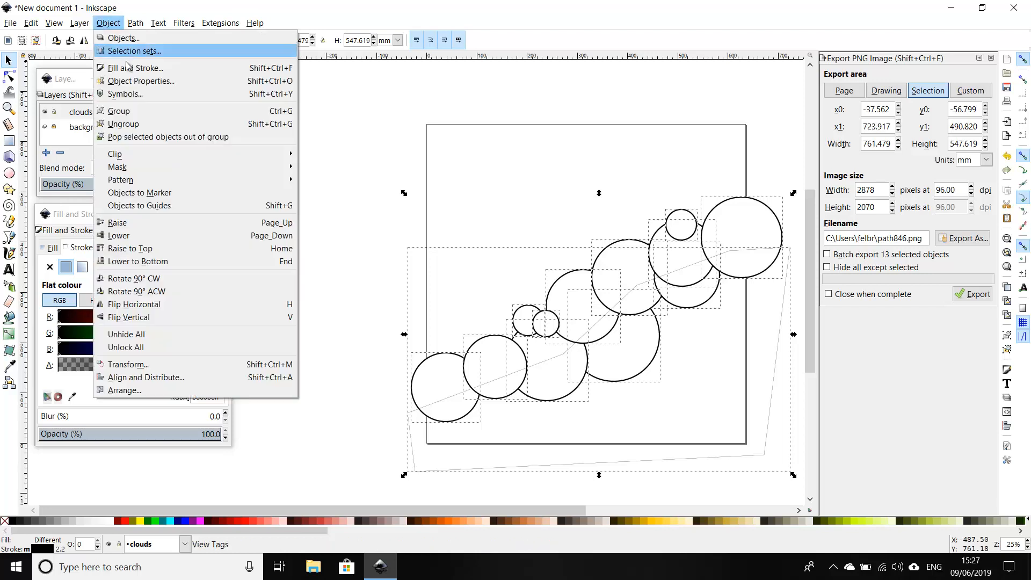
pyautogui.click(123, 111)
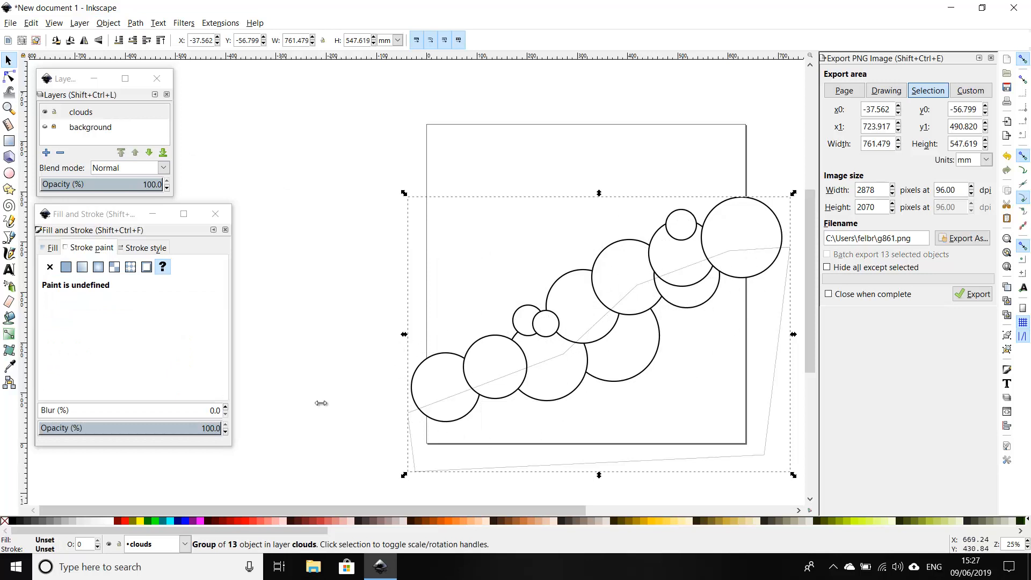
# Give the cloud group a flat white fill, trying red on it first
pyautogui.click(52, 249)
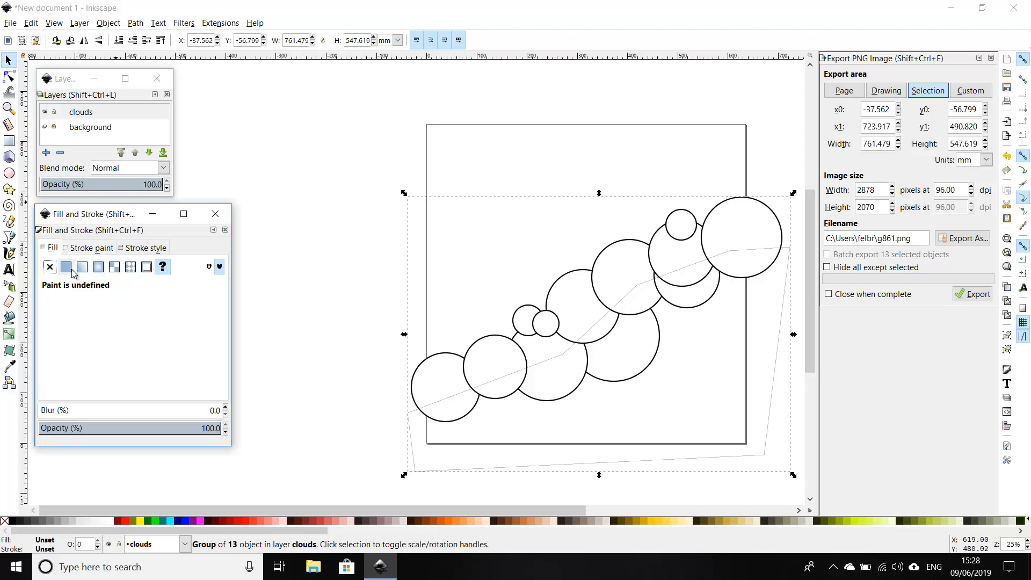
pyautogui.click(65, 268)
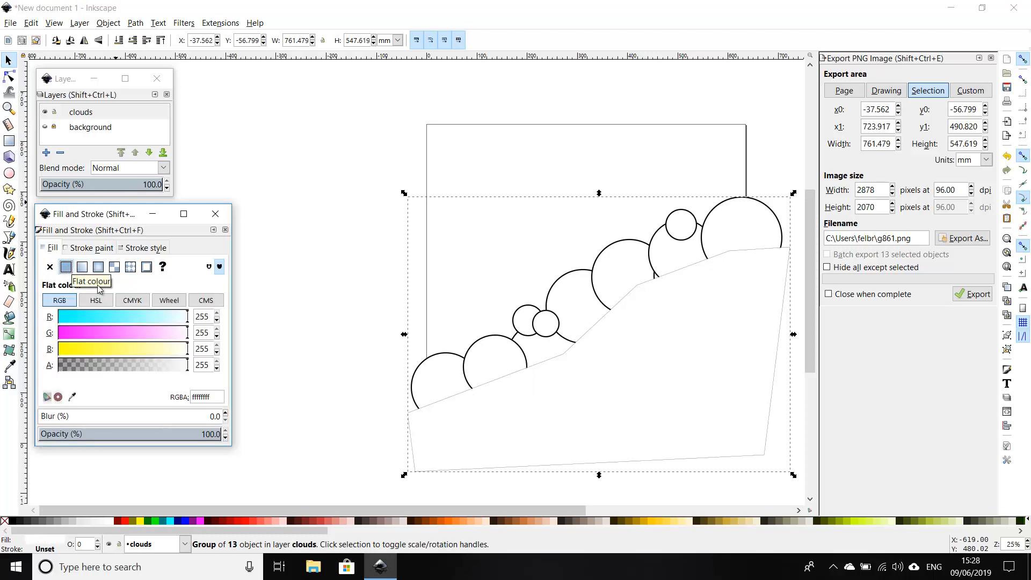
pyautogui.click(126, 521)
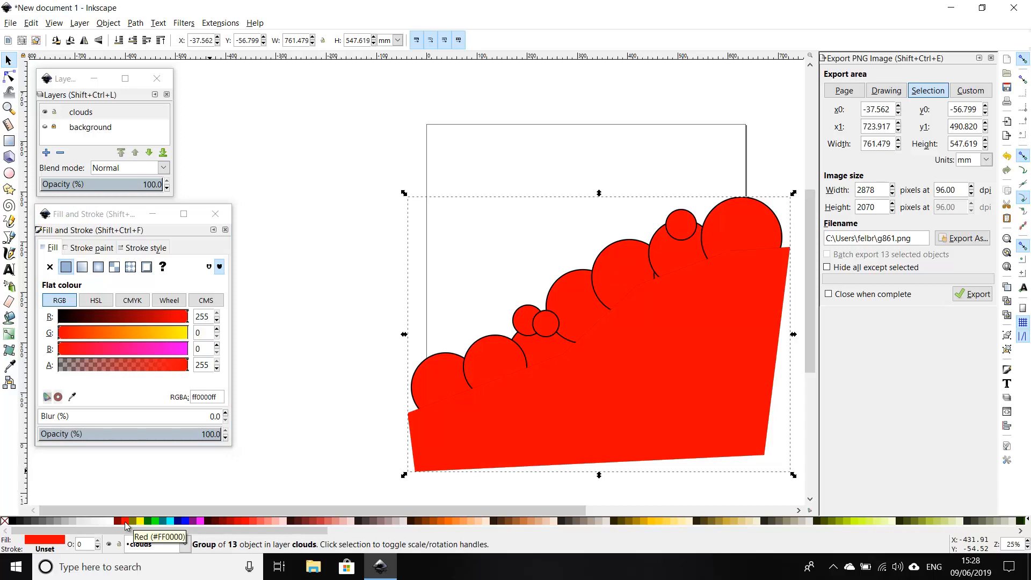
pyautogui.click(109, 522)
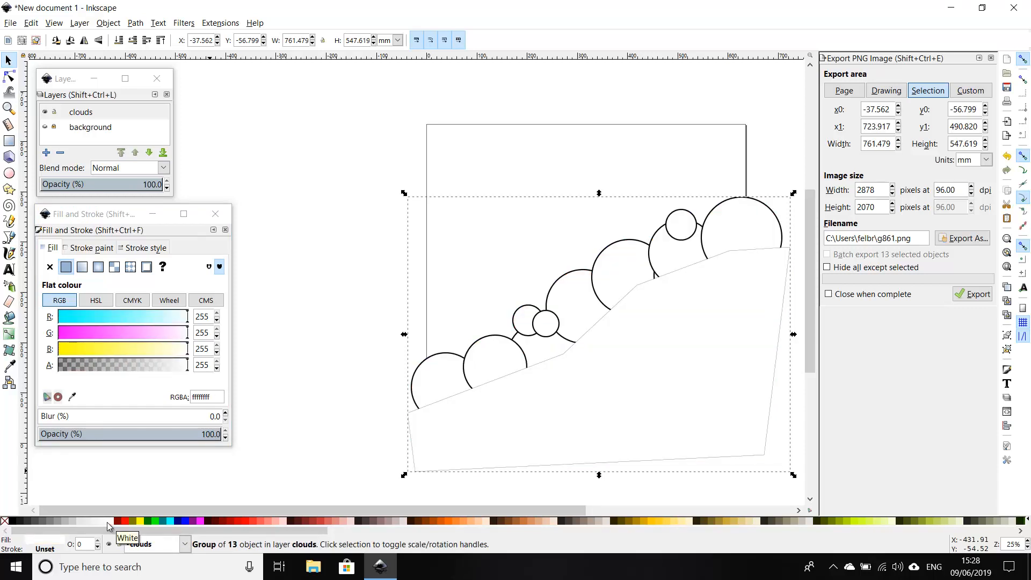
# Preview the cloud group without a stroke against the background layer, and restore its flat black stroke with the background hidden
pyautogui.click(84, 248)
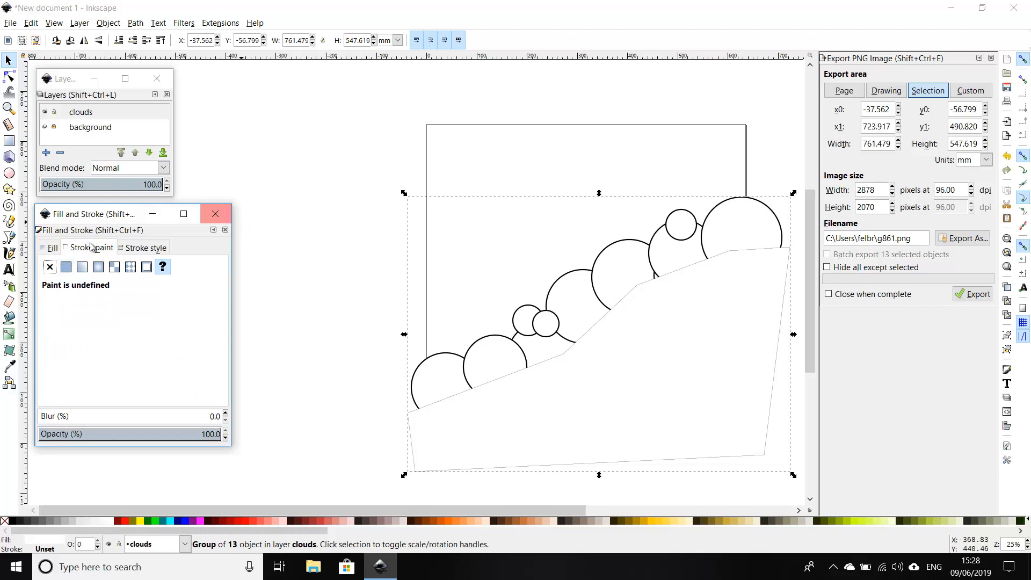
pyautogui.click(50, 268)
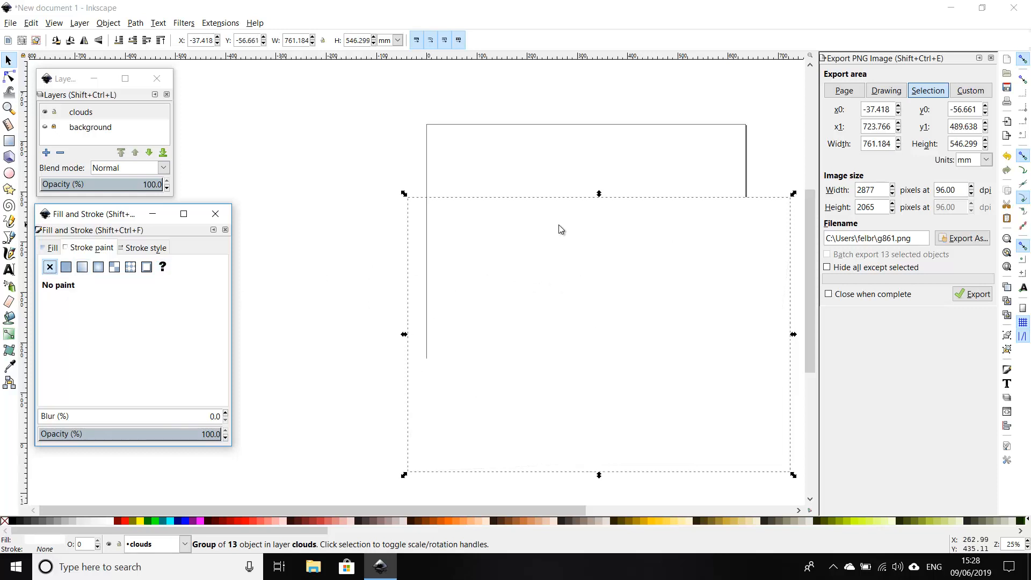
pyautogui.click(46, 127)
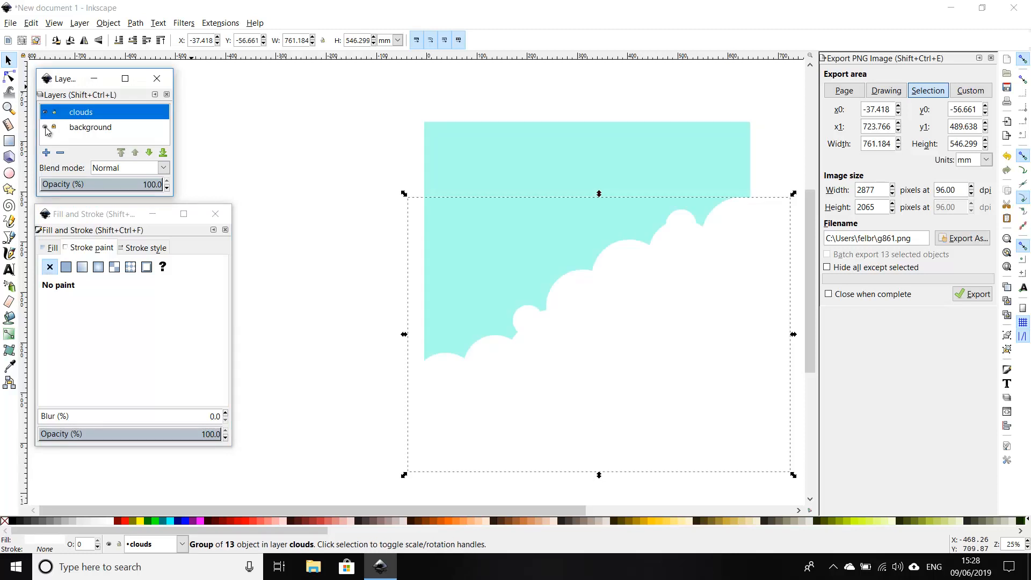
pyautogui.click(46, 128)
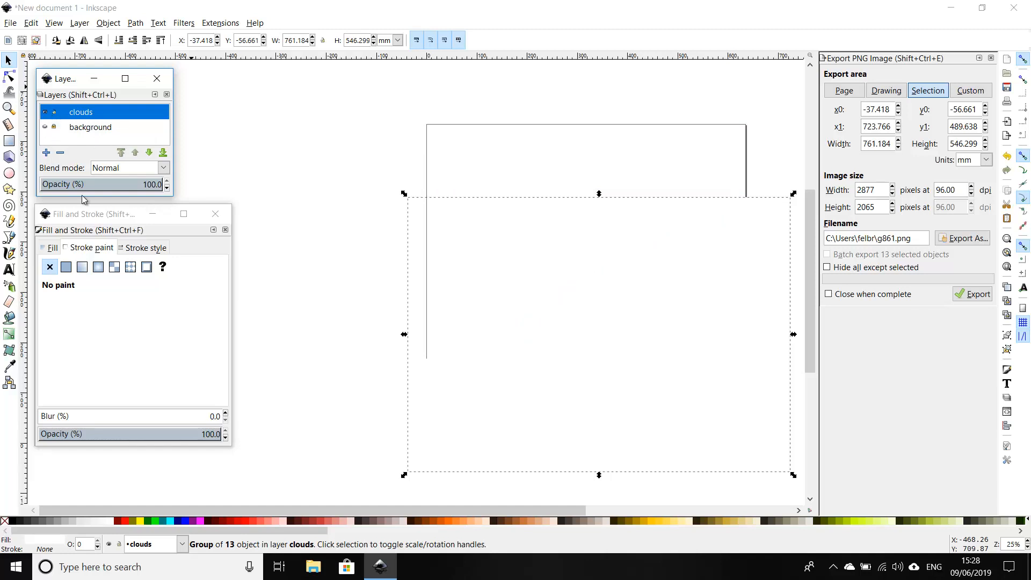
pyautogui.click(95, 249)
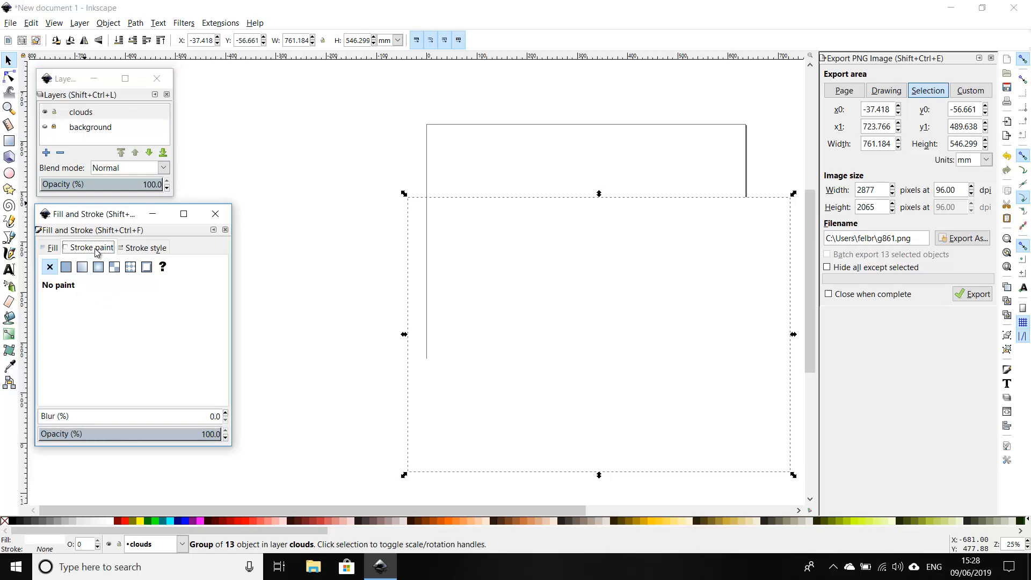
pyautogui.click(66, 267)
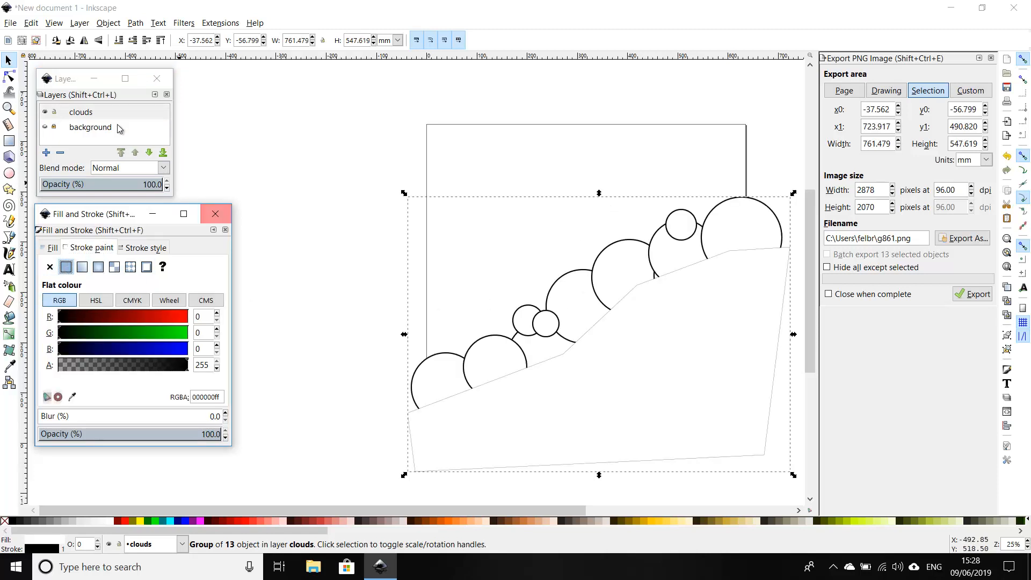
# Lock the clouds layer and add a layer named "rays" above it
pyautogui.click(55, 112)
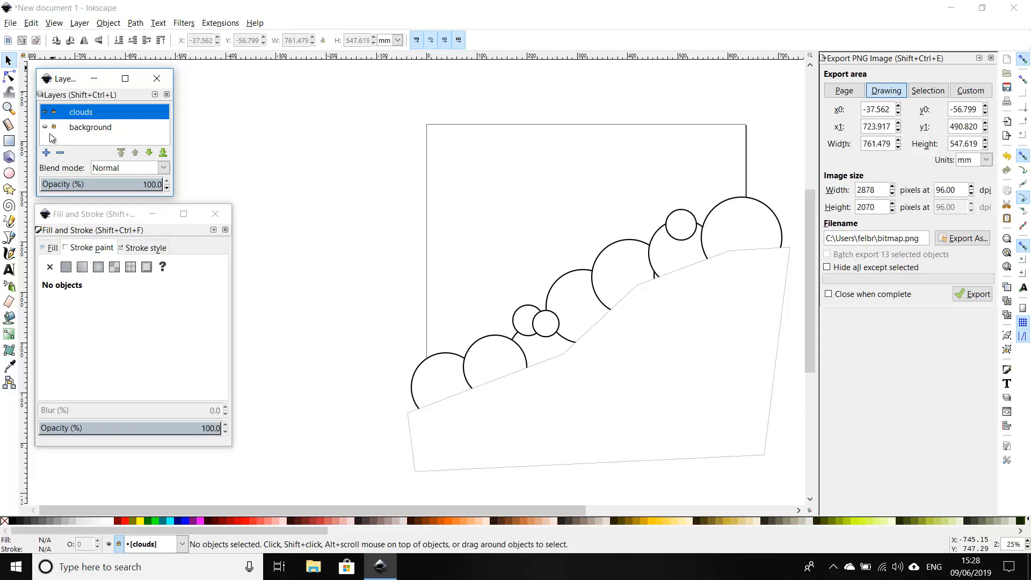
pyautogui.click(46, 154)
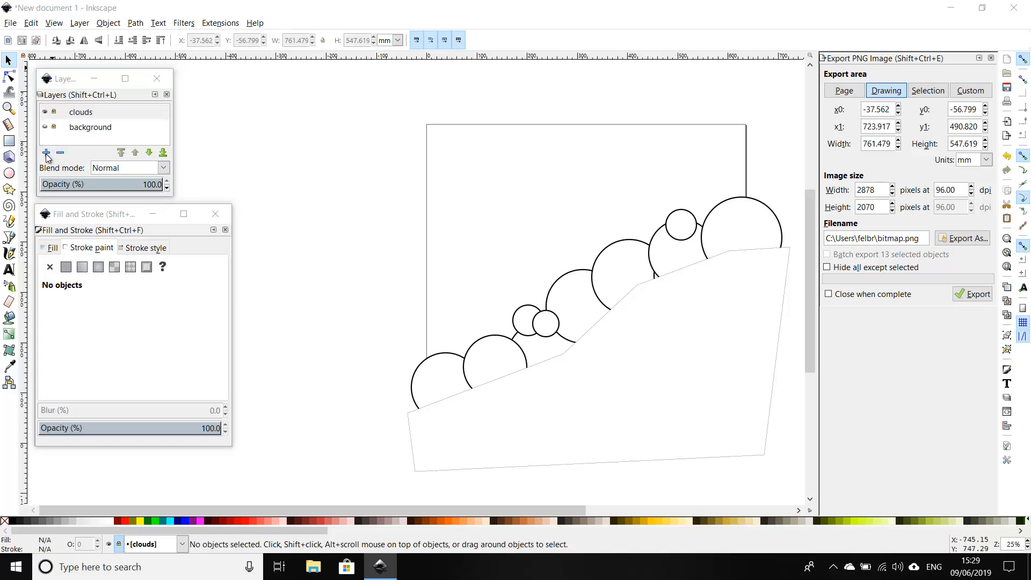
pyautogui.write('rays')
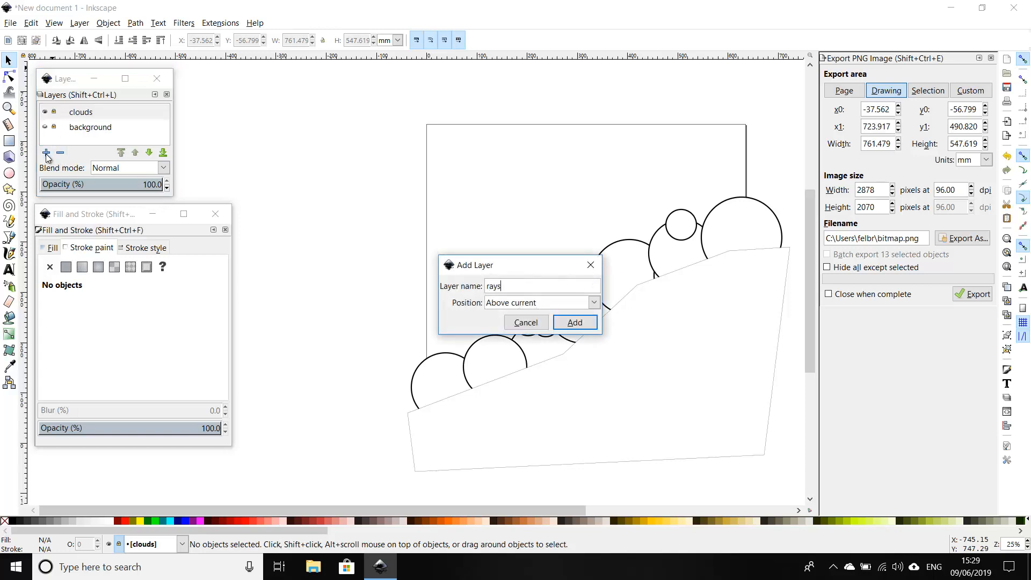
pyautogui.click(573, 323)
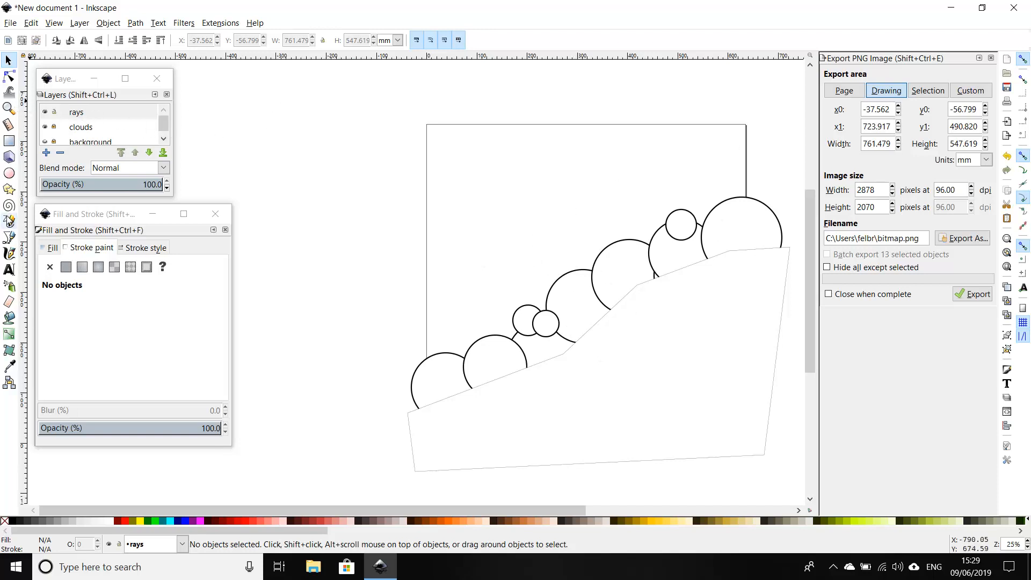
# Draw a closed triangle pointing down beside the page on the rays layer, about 149 mm wide and 599 mm high
pyautogui.click(10, 238)
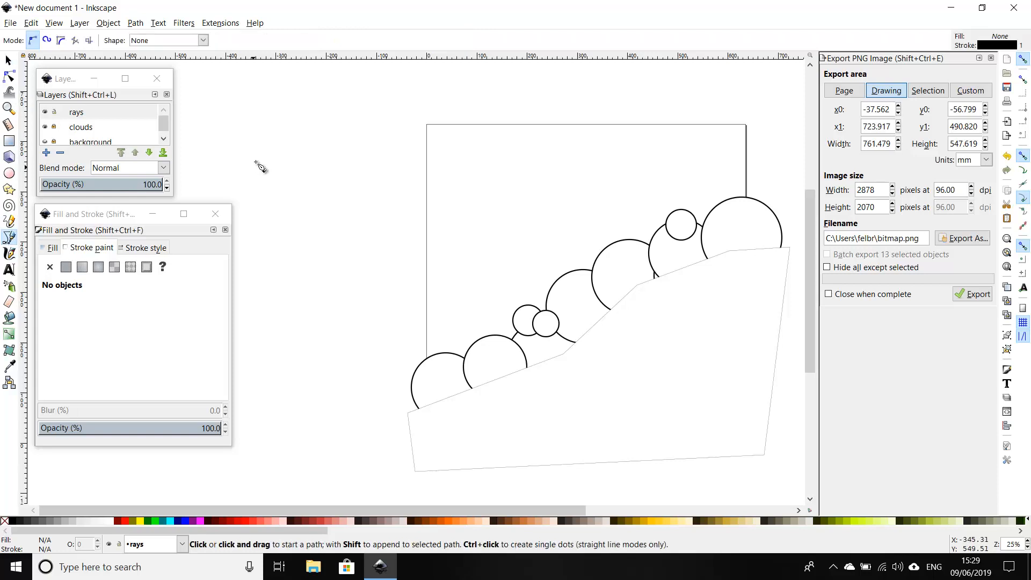
pyautogui.click(343, 395)
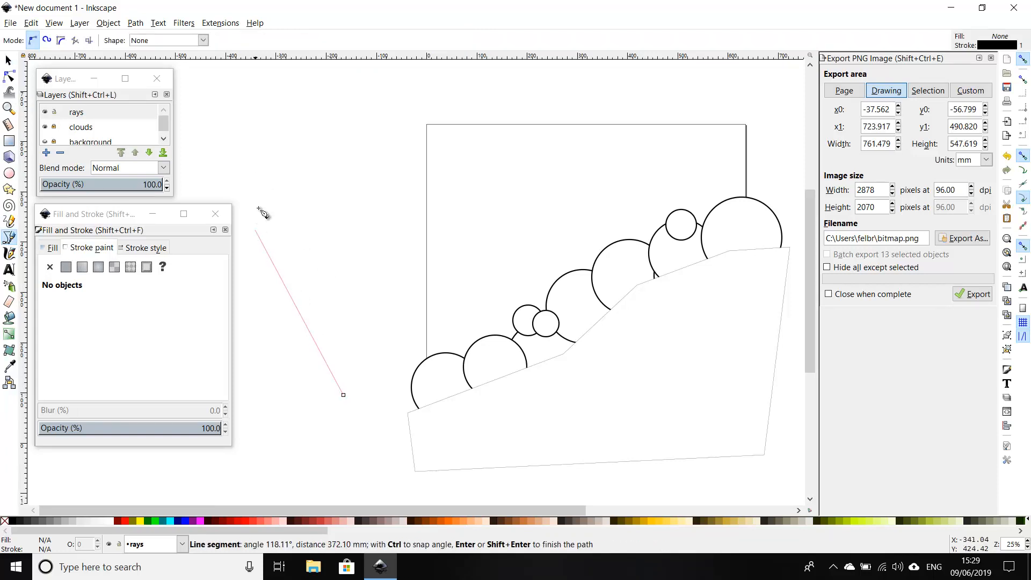
pyautogui.click(299, 95)
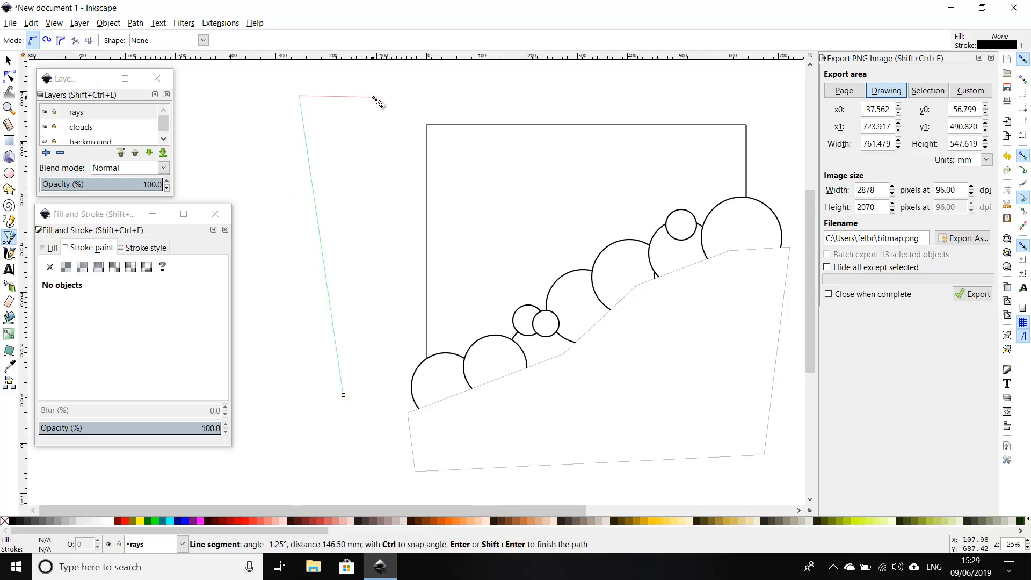
pyautogui.click(374, 95)
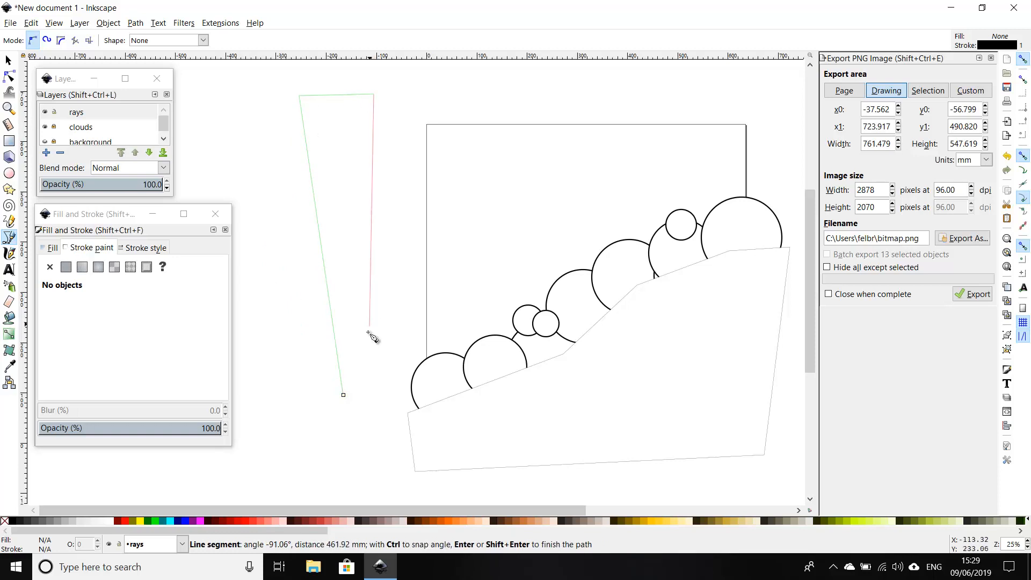
pyautogui.click(344, 397)
# Move the triangle's nodes to make a narrow ray about 111 by 945 mm with a centred tip, and fill it with 40% grey
pyautogui.press('-')
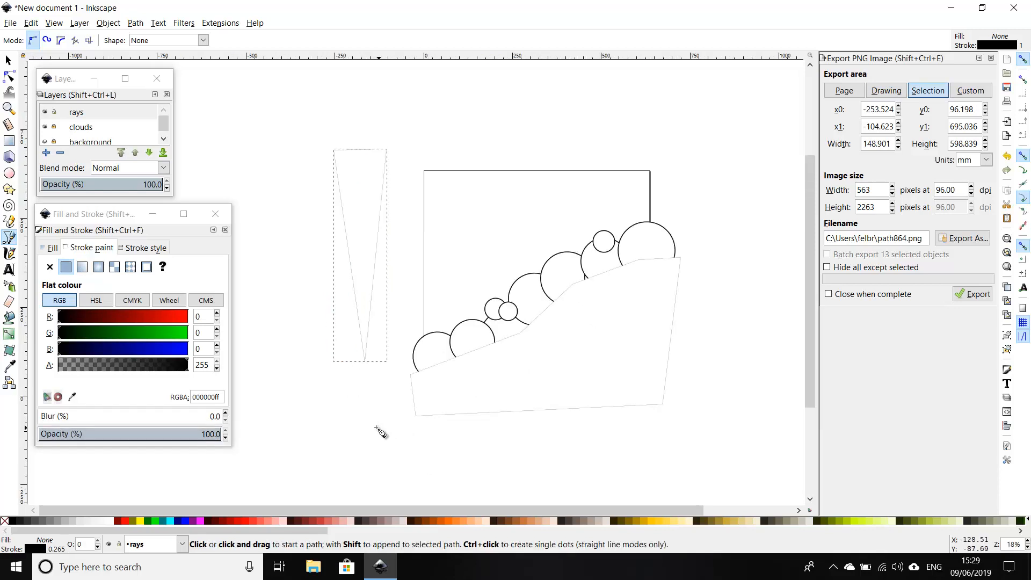
pyautogui.press('n')
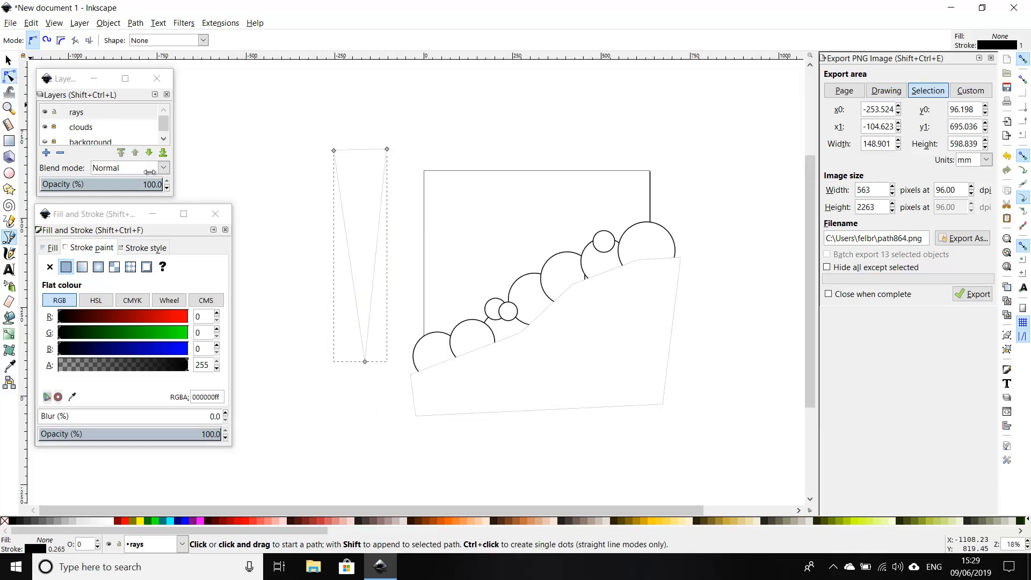
pyautogui.moveTo(367, 365); pyautogui.dragTo(360, 485)
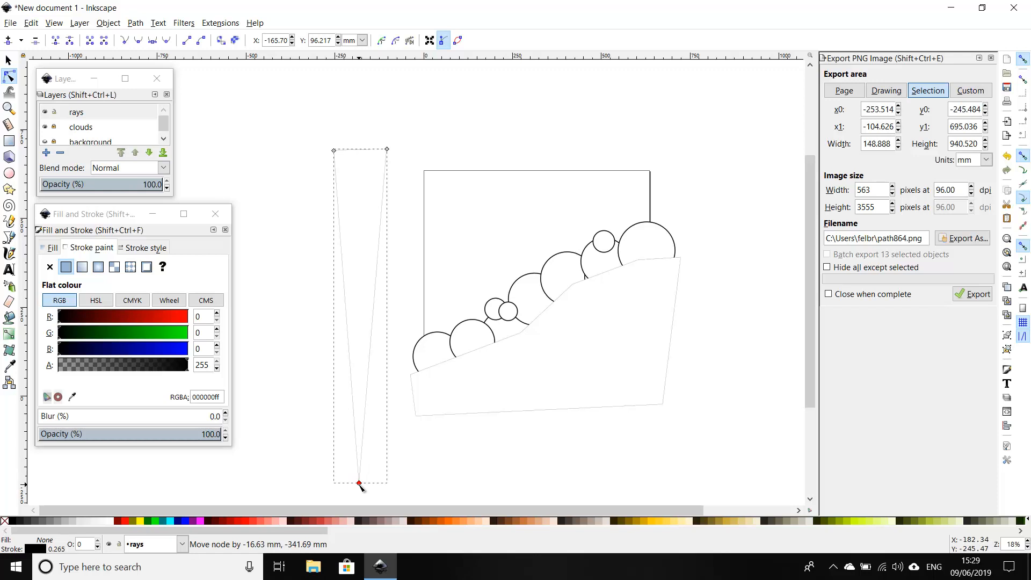
pyautogui.moveTo(359, 483); pyautogui.dragTo(360, 485)
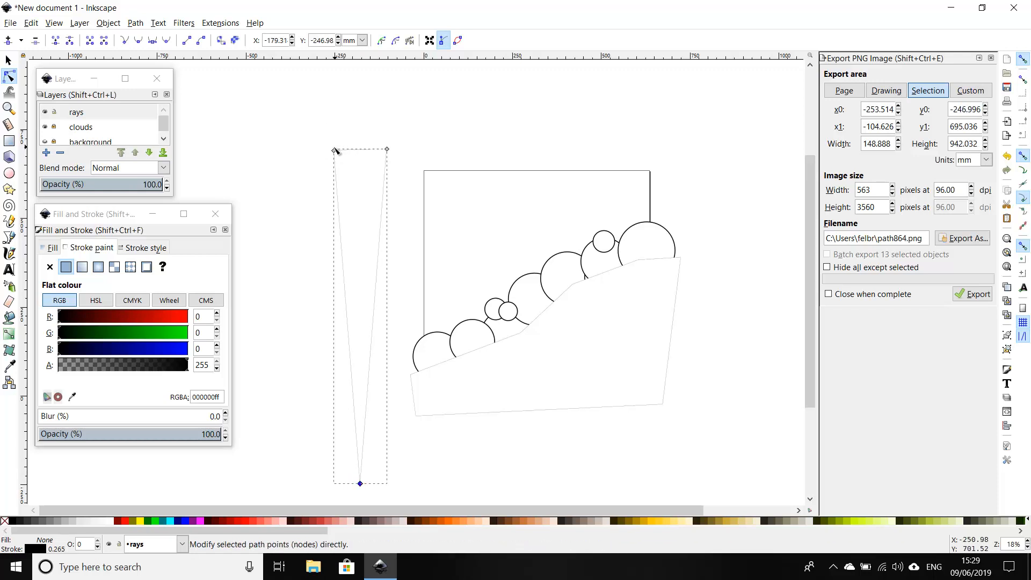
pyautogui.moveTo(335, 152); pyautogui.dragTo(348, 151)
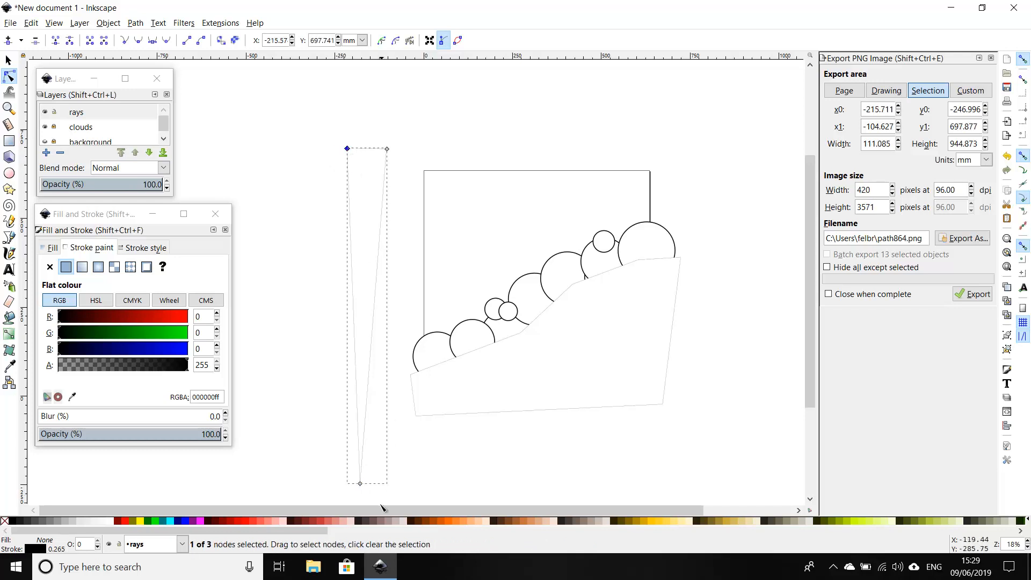
pyautogui.moveTo(360, 484); pyautogui.dragTo(366, 485)
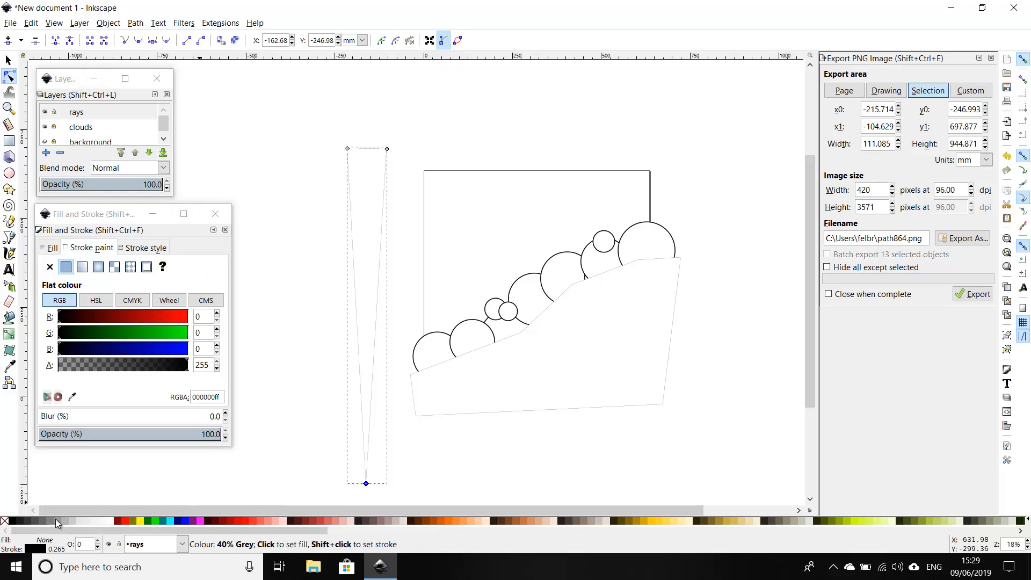
pyautogui.click(56, 520)
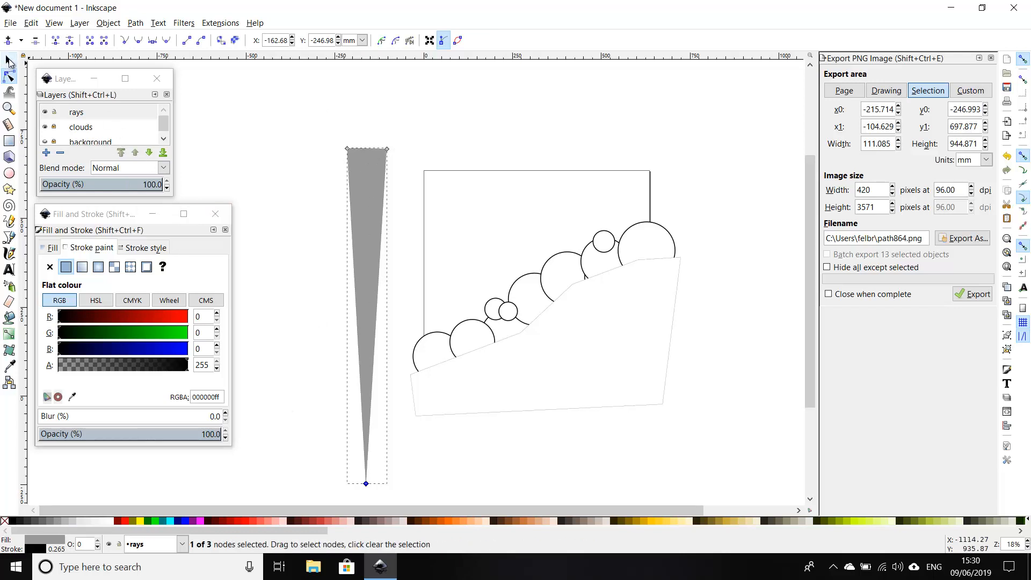
# Move the ray's rotation centre down to its pointed tip and rotate the ray about 27° counterclockwise around it
pyautogui.click(9, 62)
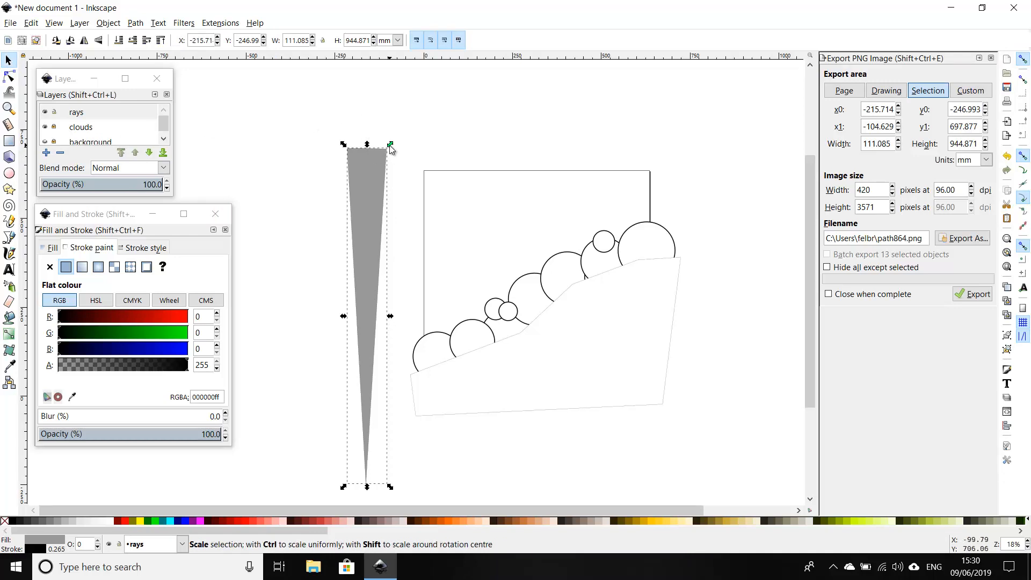
pyautogui.click(384, 171)
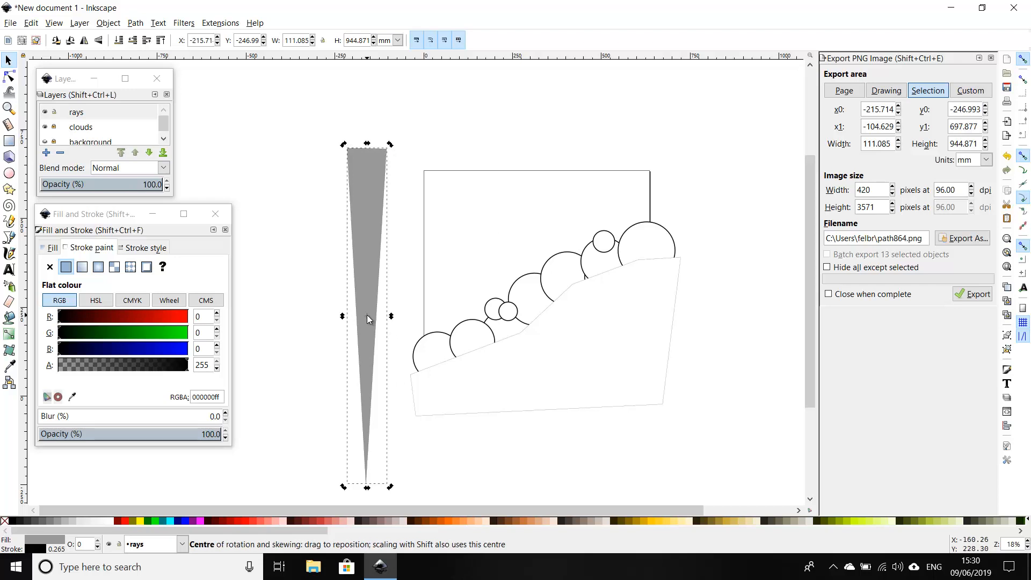
pyautogui.moveTo(366, 316); pyautogui.dragTo(366, 482)
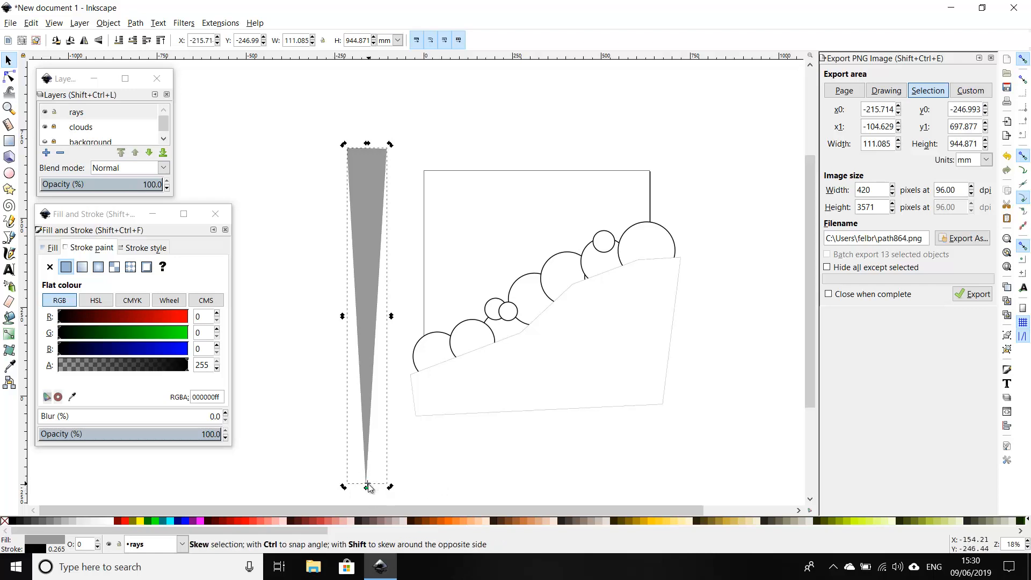
pyautogui.moveTo(368, 488); pyautogui.dragTo(367, 486)
pyautogui.hotkey('ctrl', 'z')
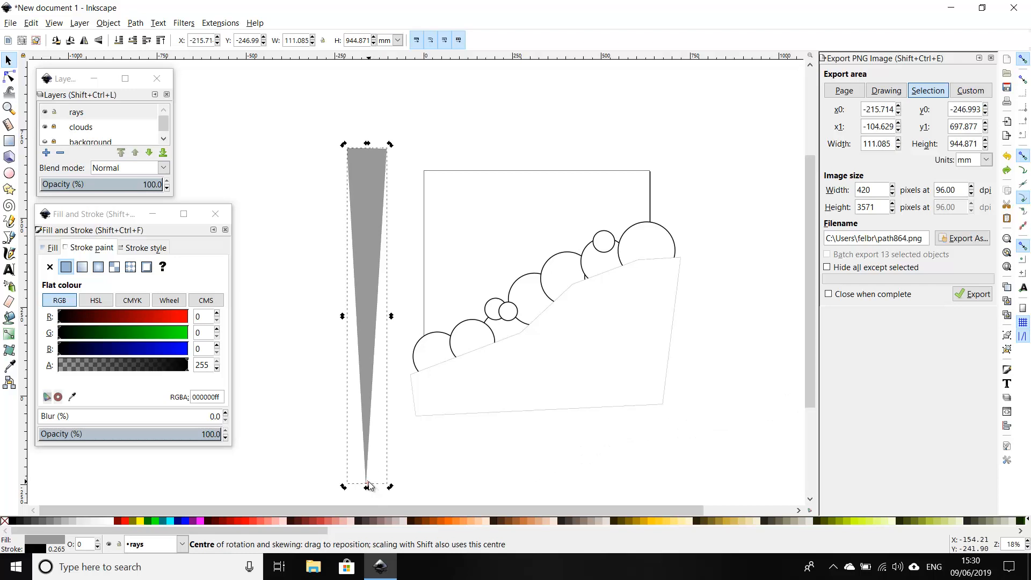
pyautogui.moveTo(369, 486); pyautogui.dragTo(367, 487)
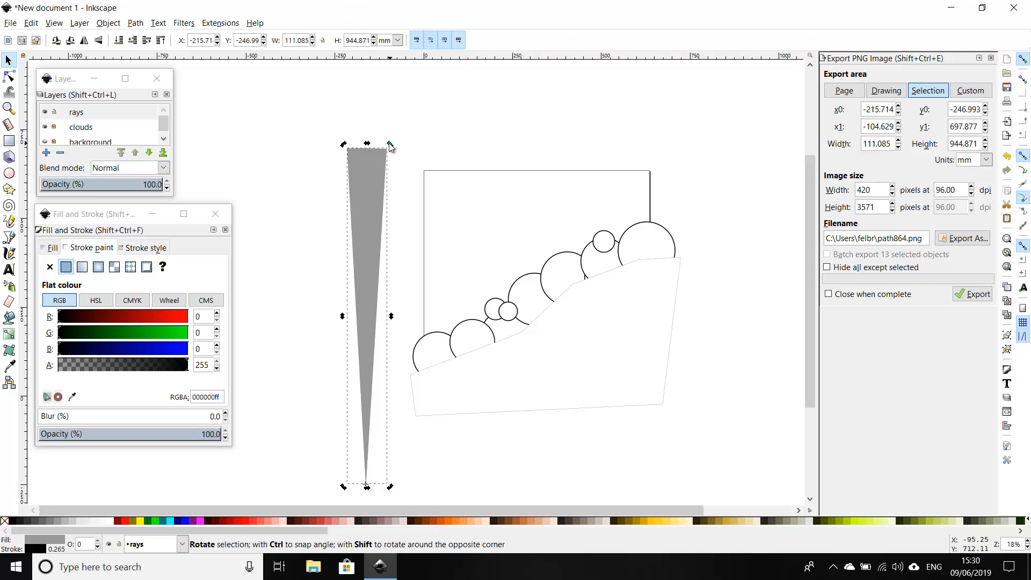
pyautogui.moveTo(391, 145); pyautogui.dragTo(237, 177)
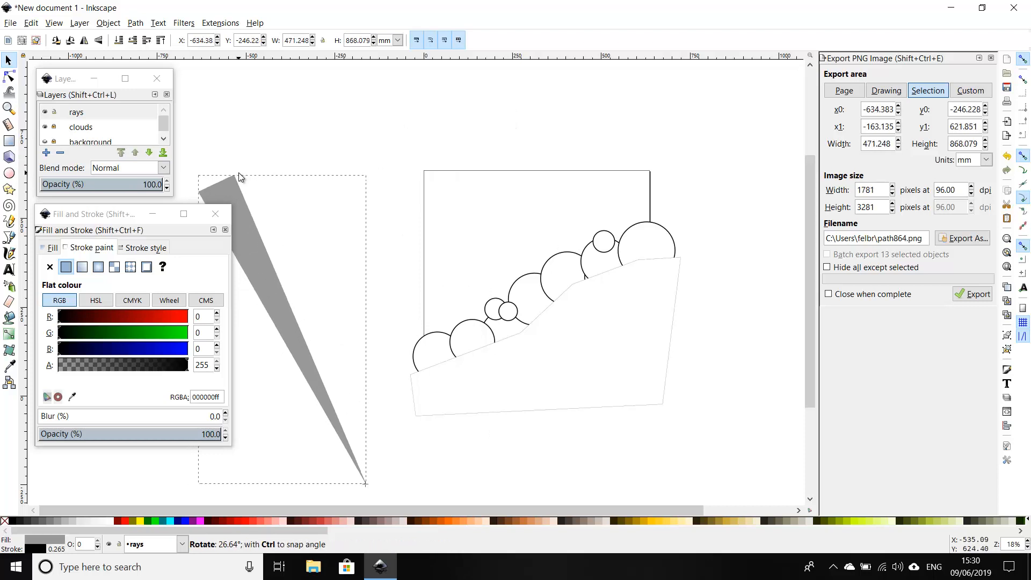
# Paste a copy of the tilted ray and place it parallel to the original, between it and the page
pyautogui.click(299, 138)
pyautogui.click(247, 256)
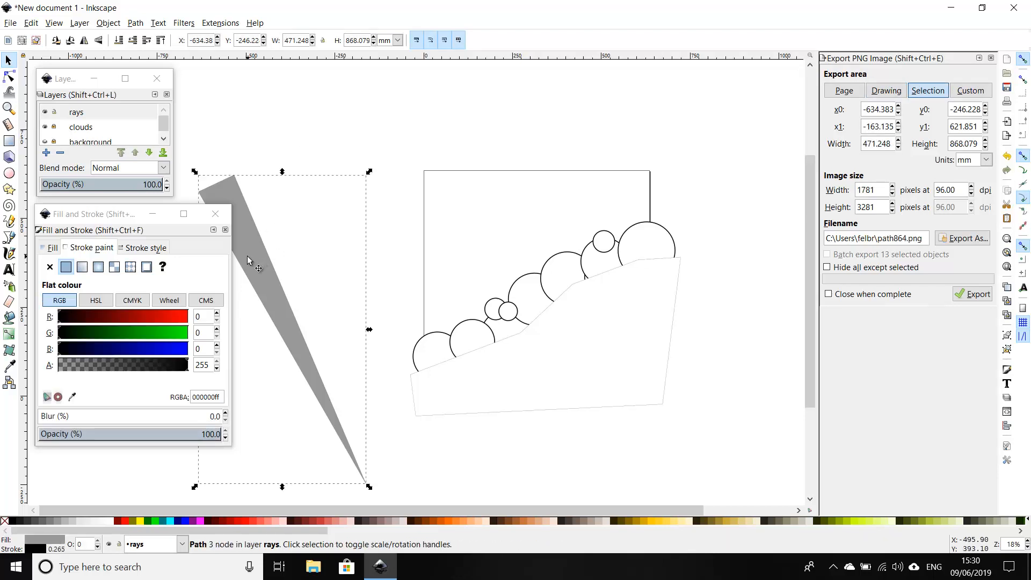
pyautogui.press('ctrl')
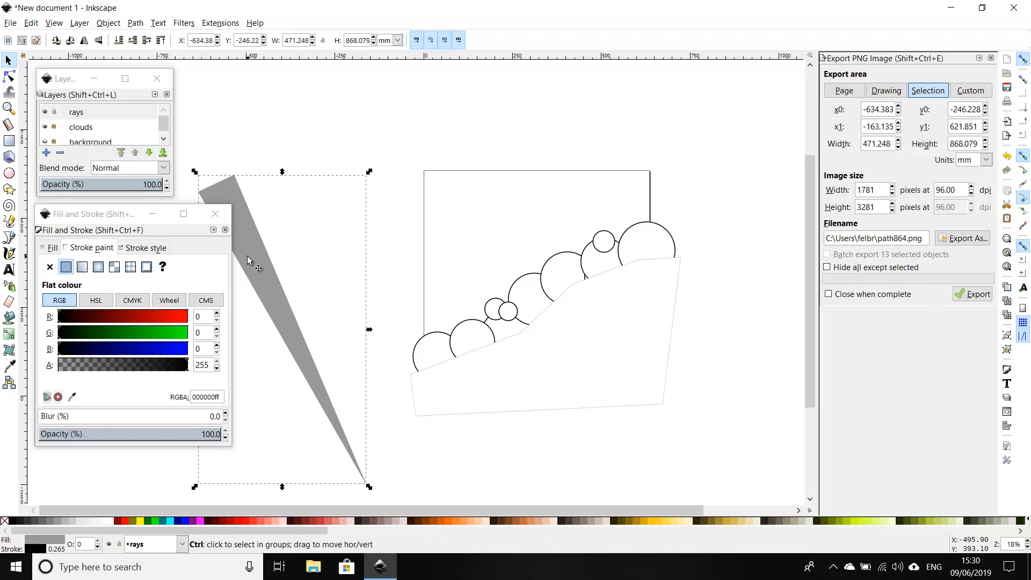
pyautogui.hotkey('ctrl', 'v')
pyautogui.moveTo(196, 144); pyautogui.dragTo(287, 188)
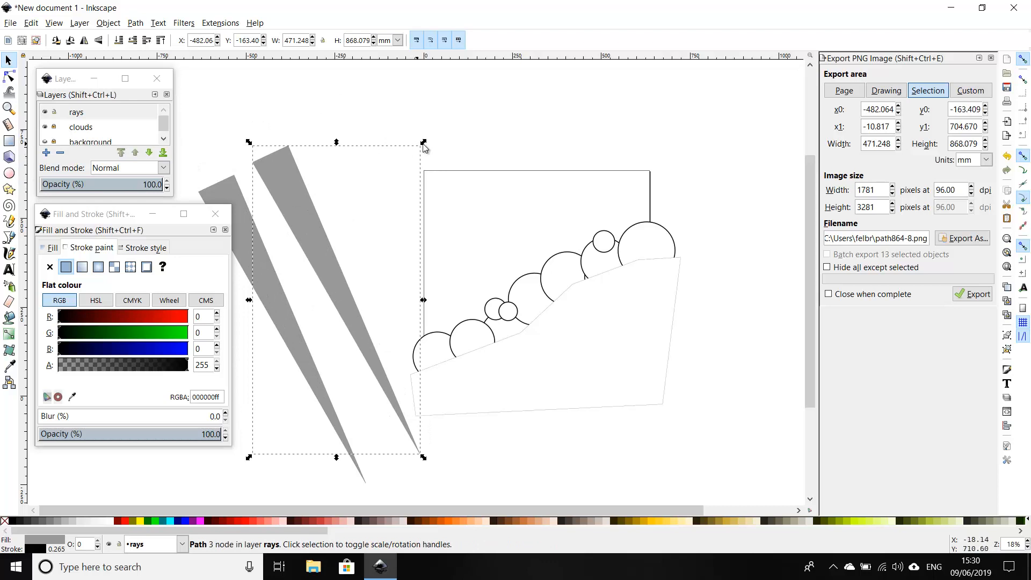
# Rotate the copied ray clockwise around its tip and snap that tip onto the first ray's tip
pyautogui.click(301, 204)
pyautogui.moveTo(423, 142); pyautogui.dragTo(485, 145)
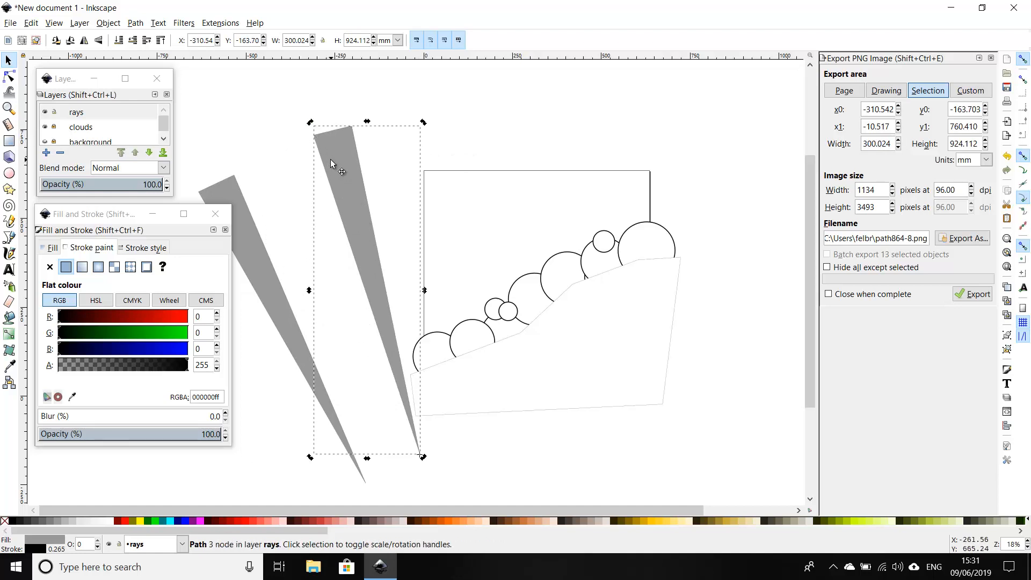
pyautogui.moveTo(347, 188); pyautogui.dragTo(291, 216)
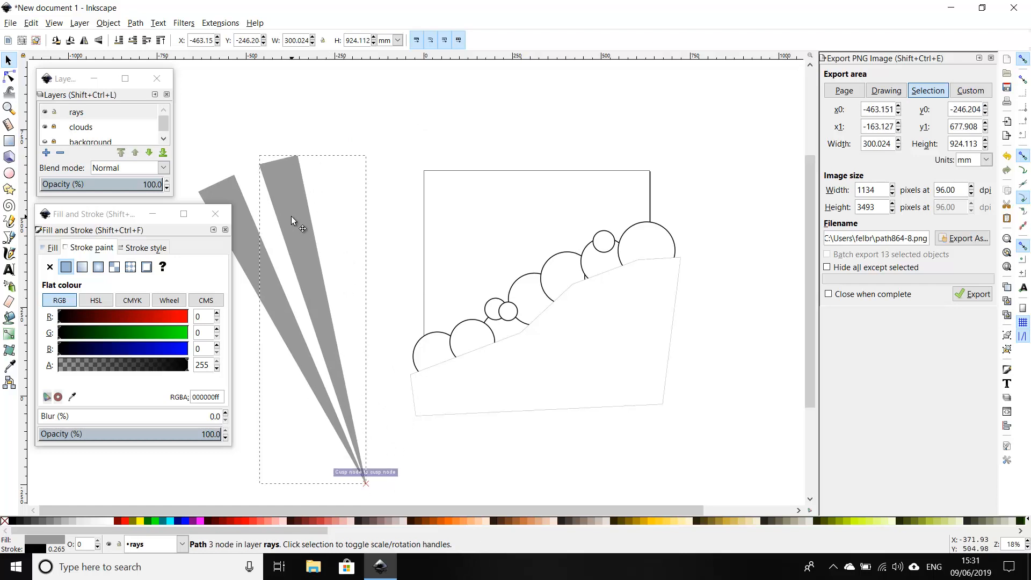
pyautogui.moveTo(293, 218); pyautogui.dragTo(293, 218)
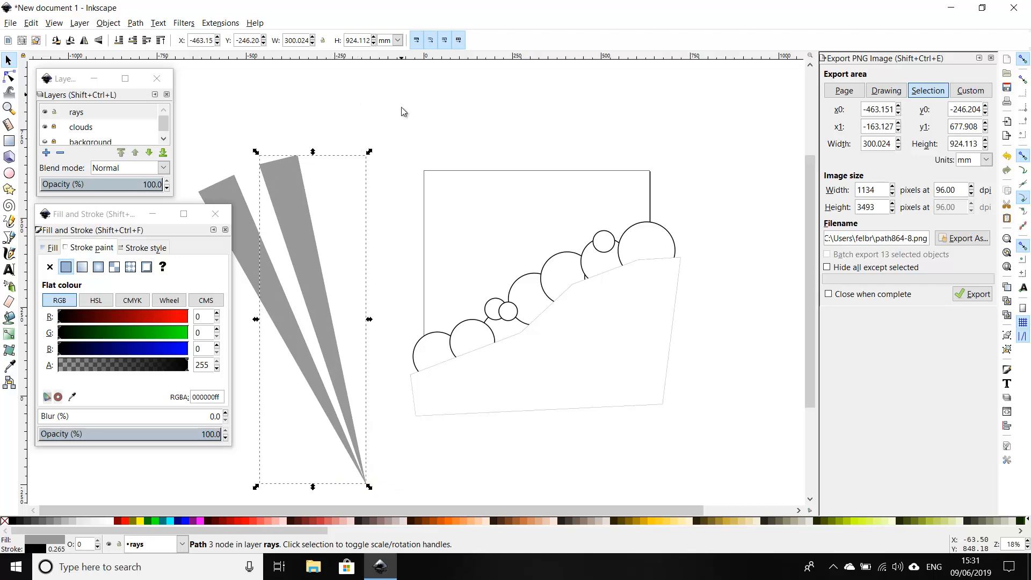
# Duplicate both rays and place the copied pair beside the originals, partly over the page
pyautogui.click(354, 167)
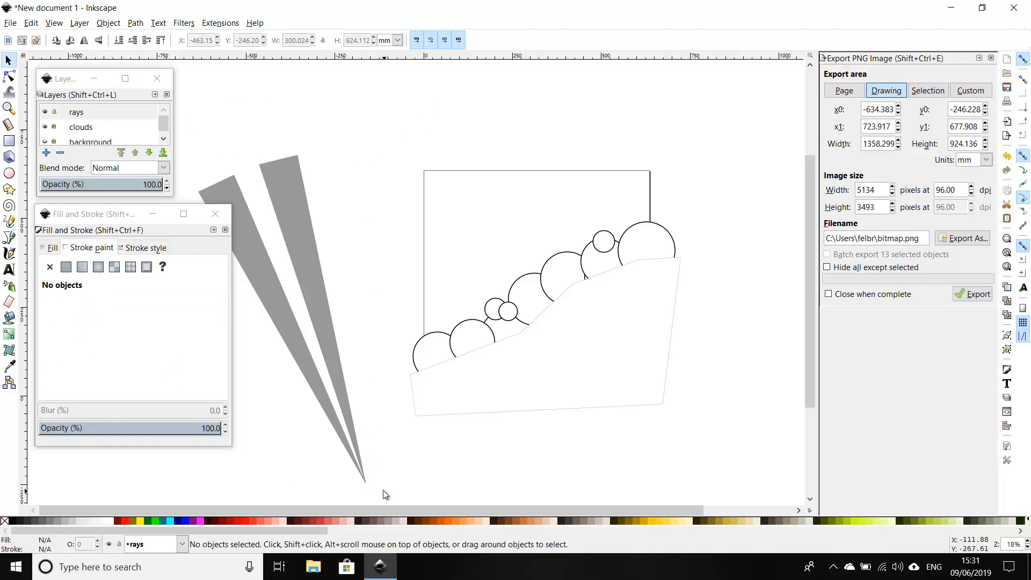
pyautogui.moveTo(384, 490)
pyautogui.mouseDown()
pyautogui.moveTo(193, 284)
pyautogui.moveTo(160, 137)
pyautogui.mouseUp()
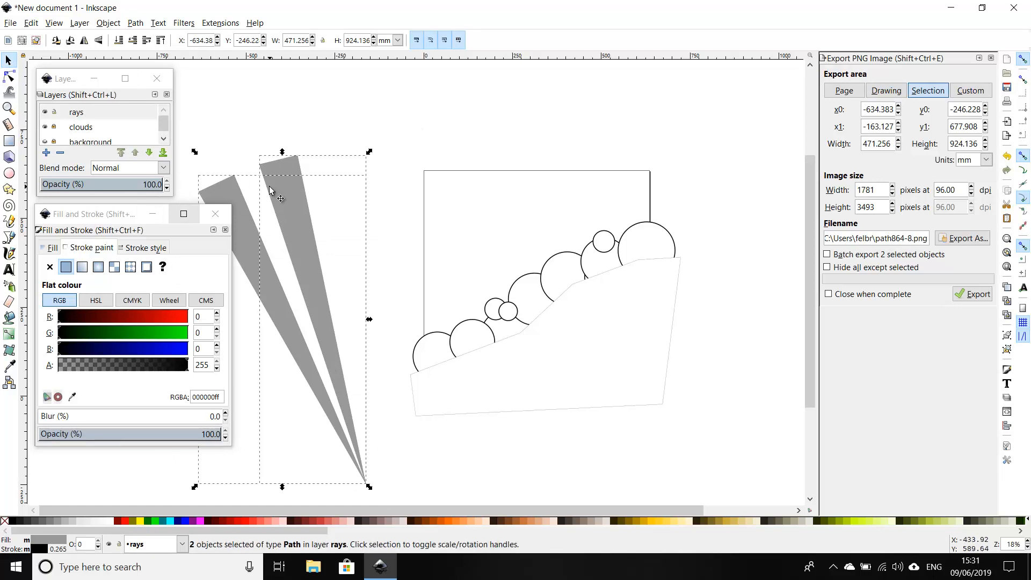
pyautogui.hotkey('ctrl', 'v')
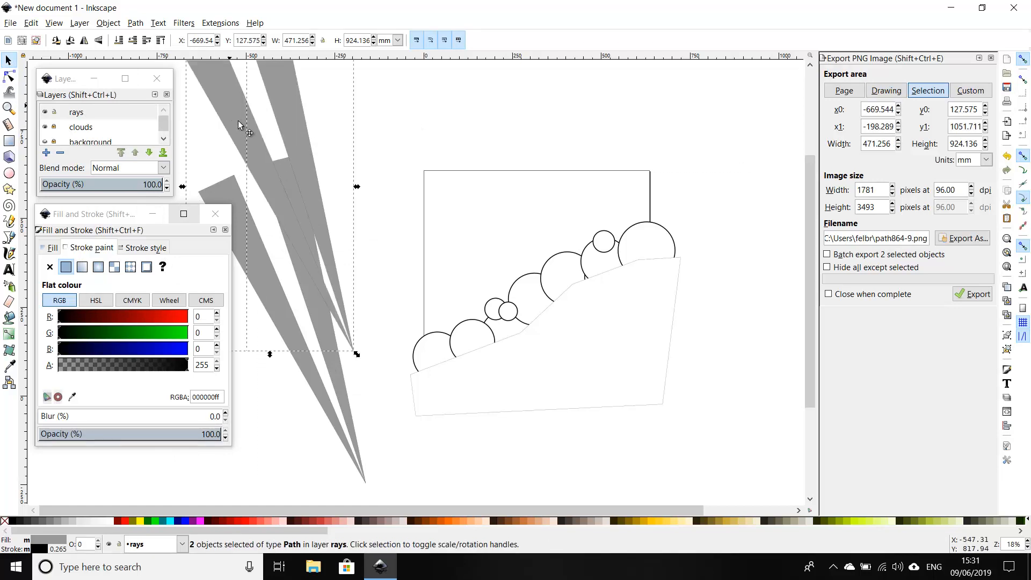
pyautogui.moveTo(238, 120); pyautogui.dragTo(349, 207)
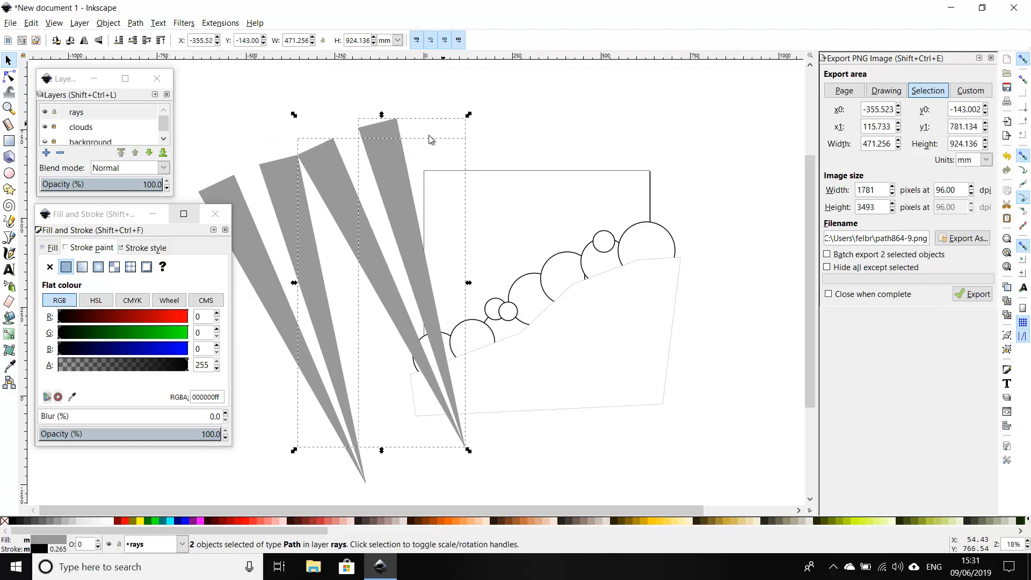
# Rotate the copied pair clockwise around its tip and snap it onto the tip of the original rays
pyautogui.click(383, 142)
pyautogui.moveTo(469, 113); pyautogui.dragTo(578, 129)
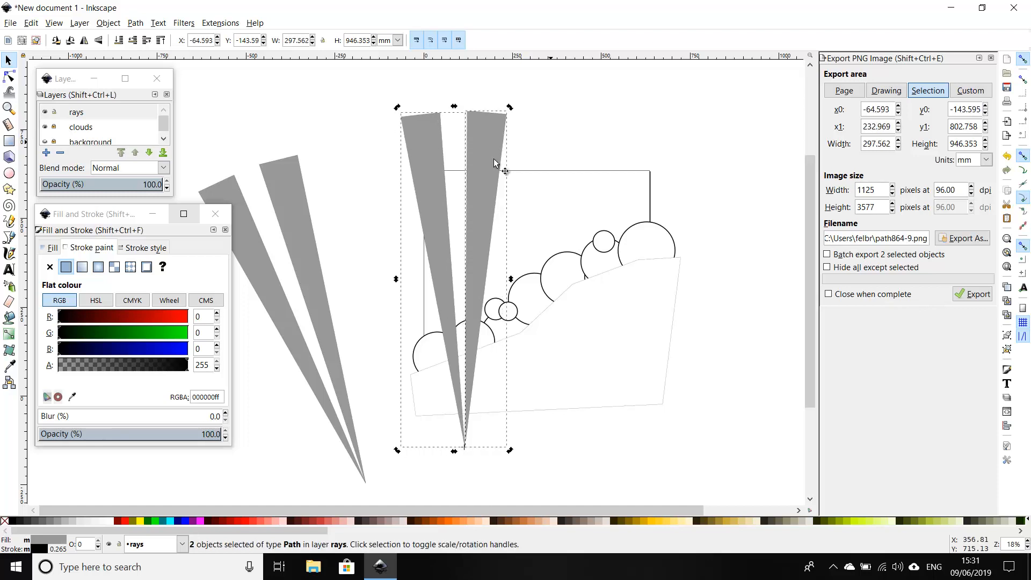
pyautogui.click(492, 140)
pyautogui.moveTo(489, 149); pyautogui.dragTo(396, 185)
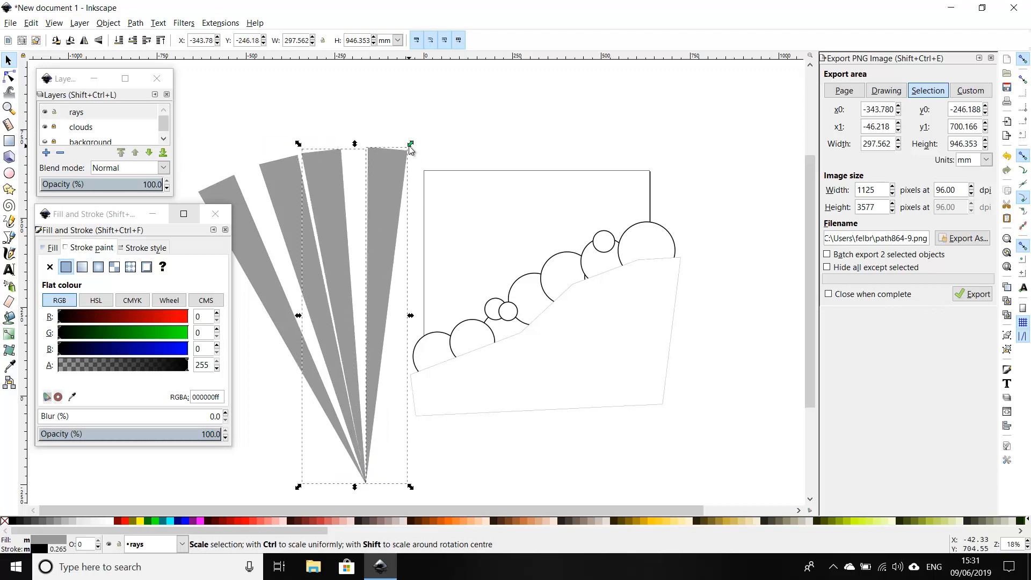
pyautogui.click(406, 149)
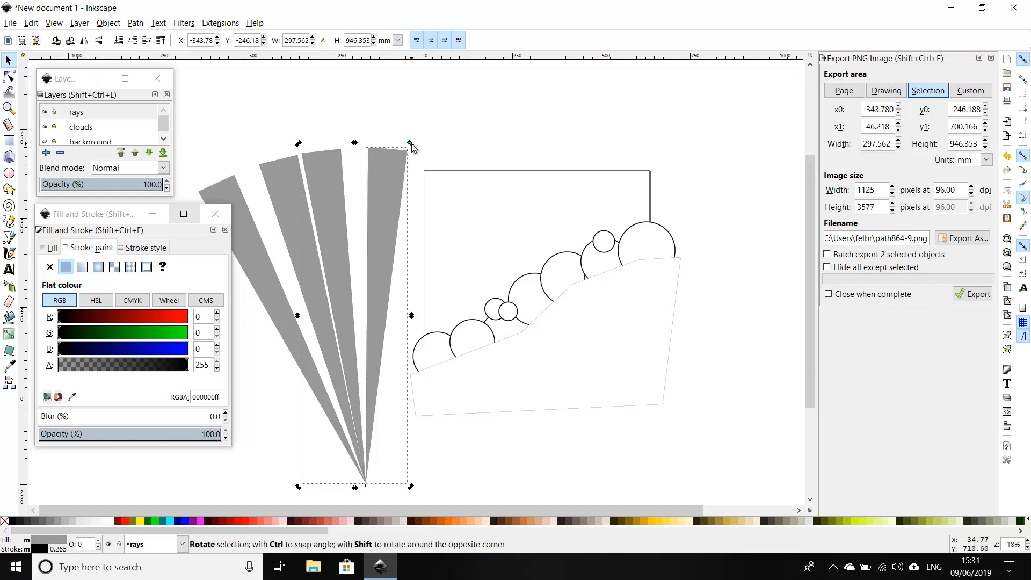
pyautogui.moveTo(411, 144)
pyautogui.mouseDown()
pyautogui.moveTo(448, 151)
pyautogui.moveTo(428, 150)
pyautogui.mouseUp()
pyautogui.press('Escape')
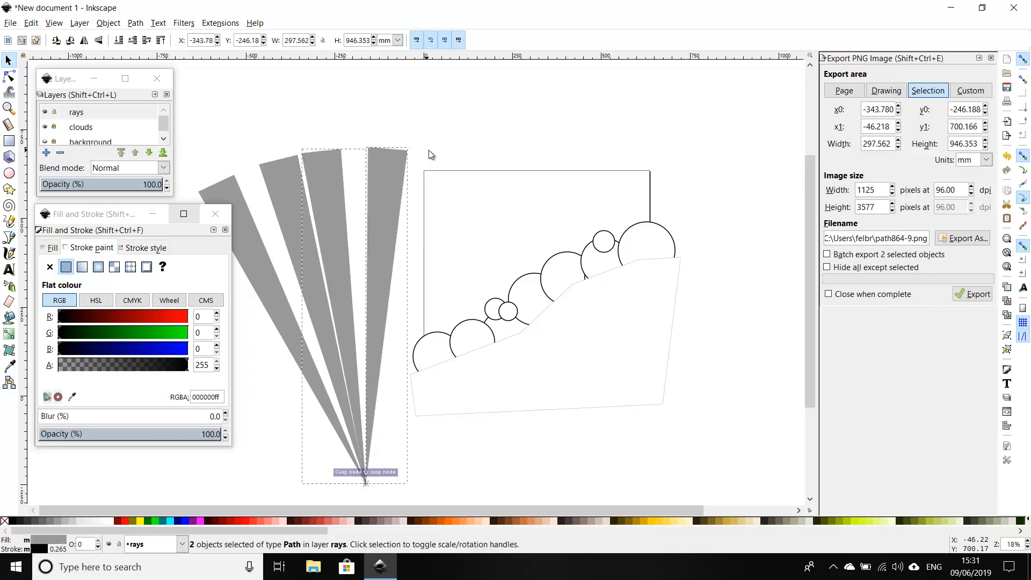
pyautogui.click(324, 112)
pyautogui.click(321, 168)
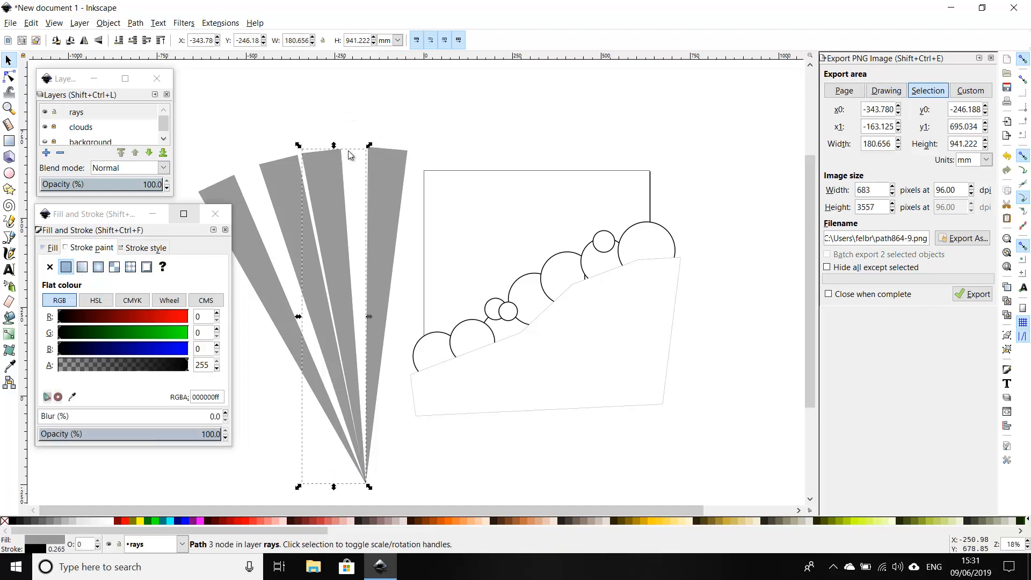
pyautogui.click(318, 159)
pyautogui.moveTo(368, 145); pyautogui.dragTo(388, 148)
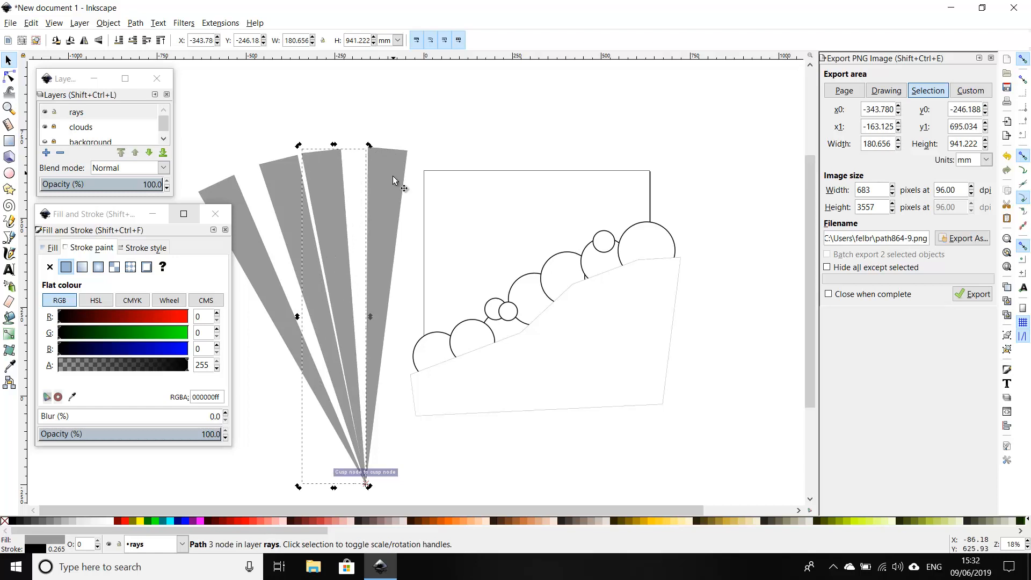
# Move the fourth ray and the third ray separately away from the shared tip, towards the page
pyautogui.click(395, 192)
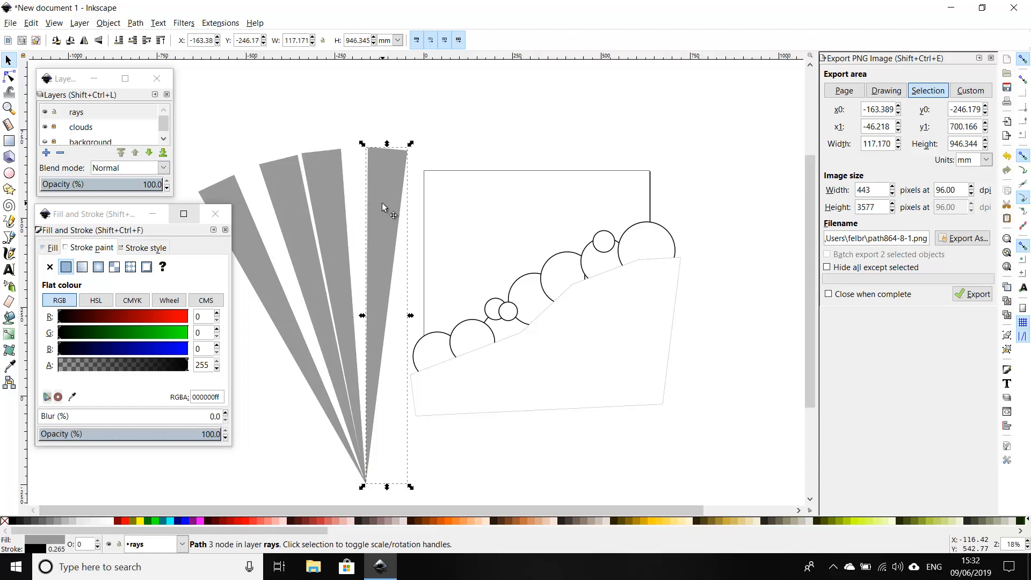
pyautogui.moveTo(381, 203); pyautogui.dragTo(562, 163)
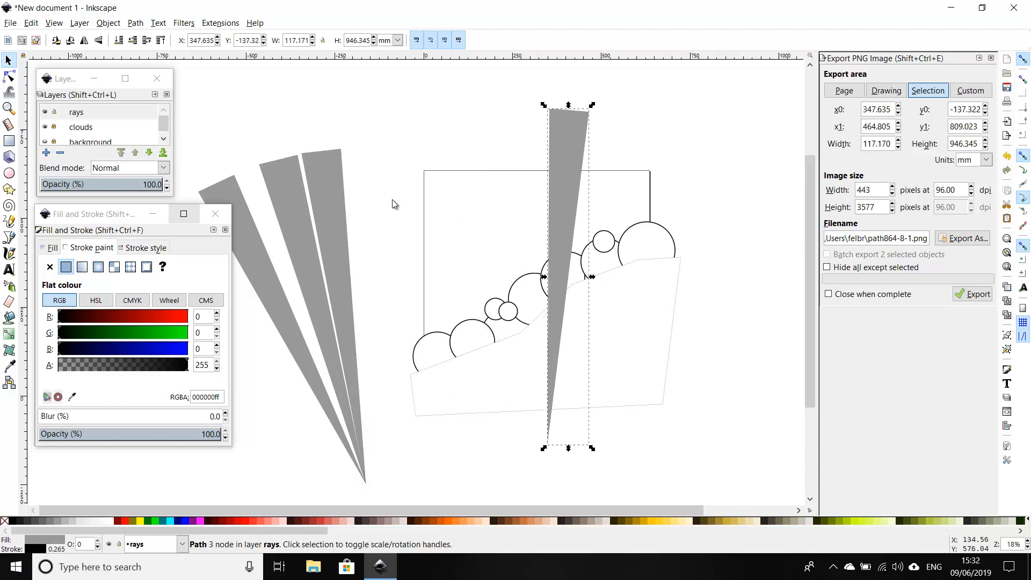
pyautogui.click(318, 194)
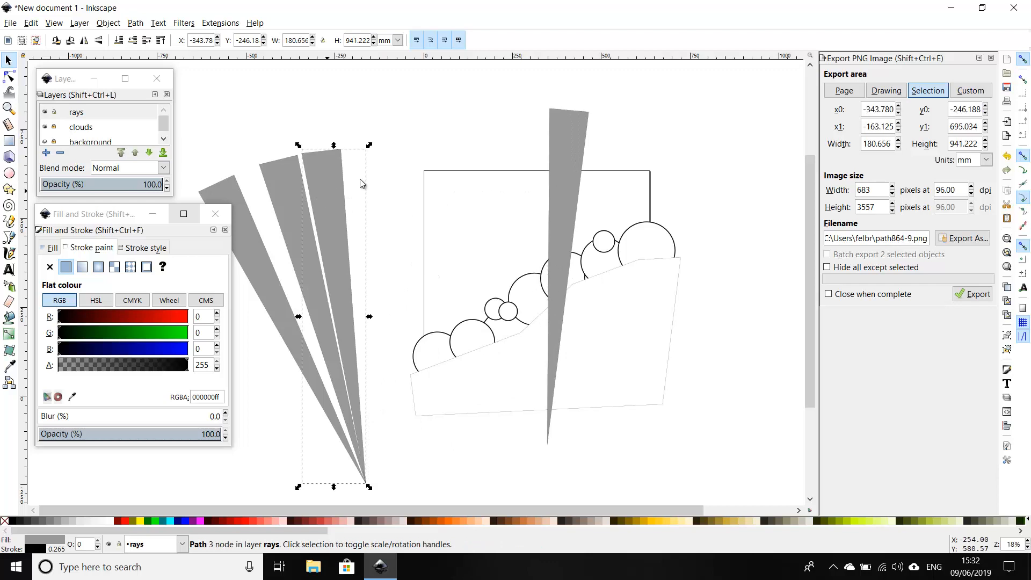
pyautogui.click(327, 187)
pyautogui.moveTo(376, 146); pyautogui.dragTo(398, 147)
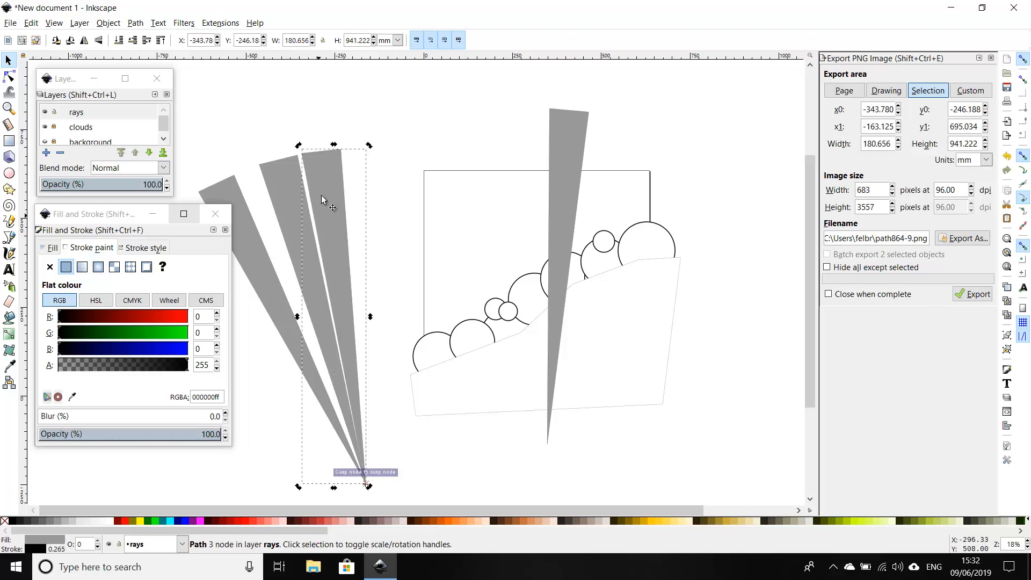
pyautogui.moveTo(324, 173); pyautogui.dragTo(459, 145)
# Rotate the third ray around its tip to leave an even gap beside the second, and snap it back to the shared tip
pyautogui.click(372, 157)
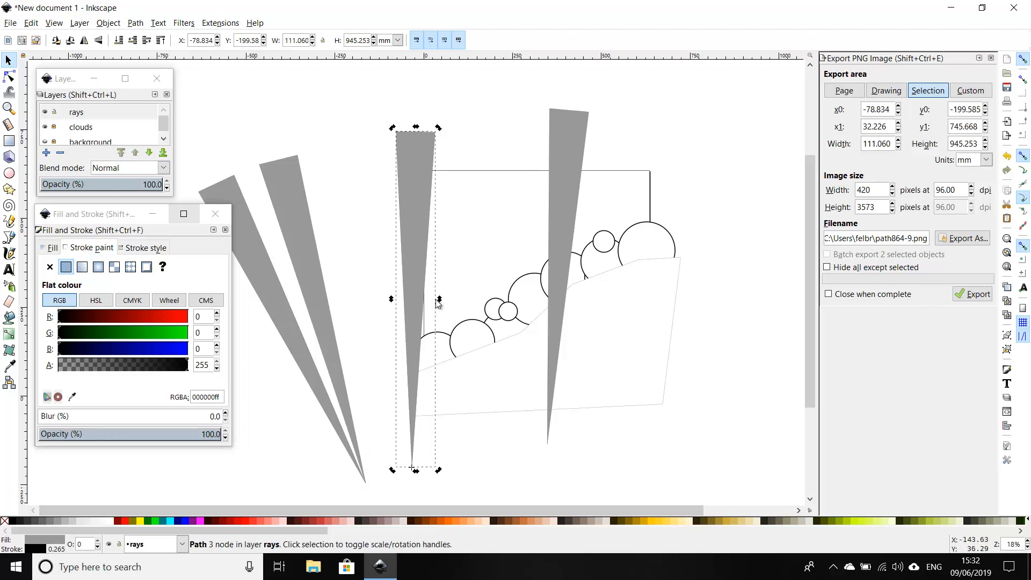
pyautogui.moveTo(407, 211)
pyautogui.mouseDown()
pyautogui.moveTo(357, 229)
pyautogui.moveTo(395, 205)
pyautogui.mouseUp()
pyautogui.moveTo(367, 137); pyautogui.dragTo(335, 139)
pyautogui.moveTo(361, 173)
pyautogui.mouseDown()
pyautogui.moveTo(334, 178)
pyautogui.moveTo(351, 167)
pyautogui.mouseUp()
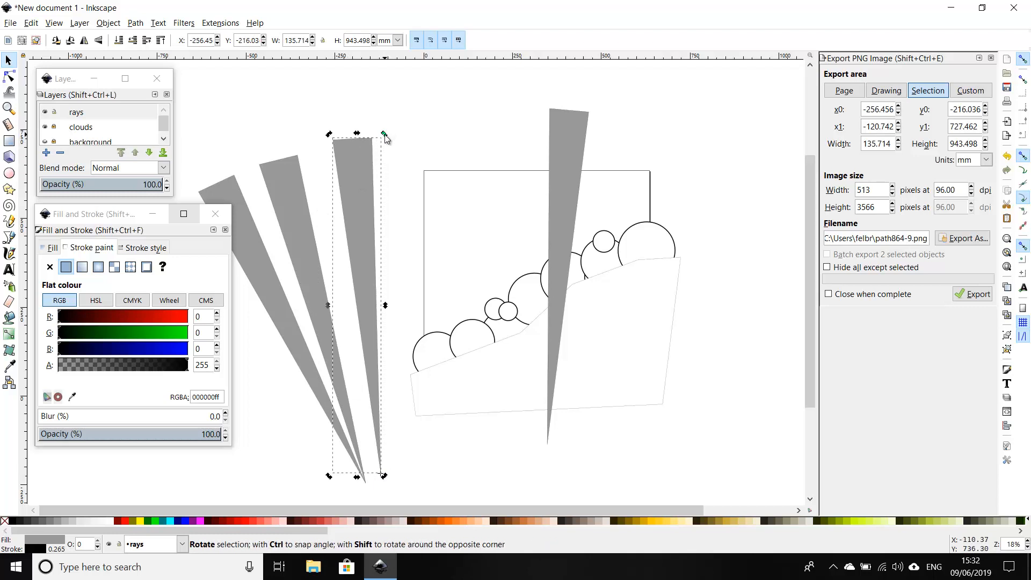
pyautogui.moveTo(385, 134); pyautogui.dragTo(395, 136)
pyautogui.moveTo(376, 177); pyautogui.dragTo(358, 185)
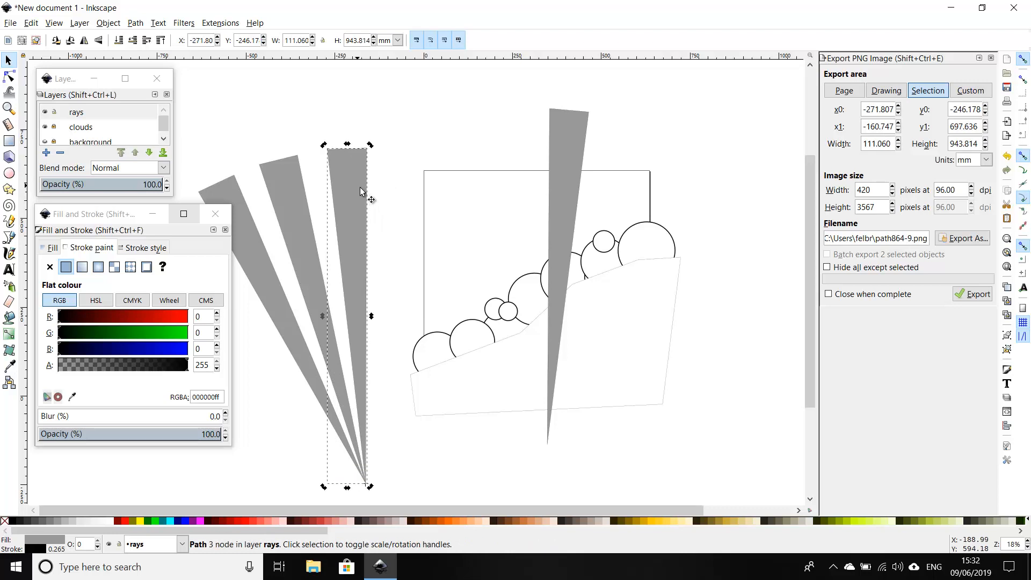
# Rotate the fourth ray about 4° clockwise around its tip and snap it back to the shared tip
pyautogui.click(568, 131)
pyautogui.moveTo(571, 140); pyautogui.dragTo(491, 145)
pyautogui.click(461, 152)
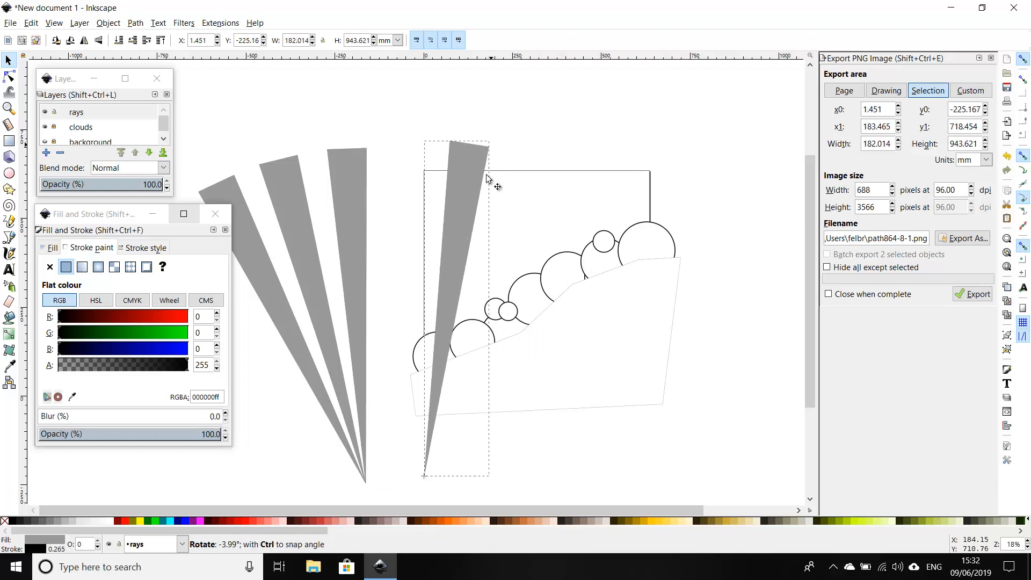
pyautogui.moveTo(459, 202); pyautogui.dragTo(403, 212)
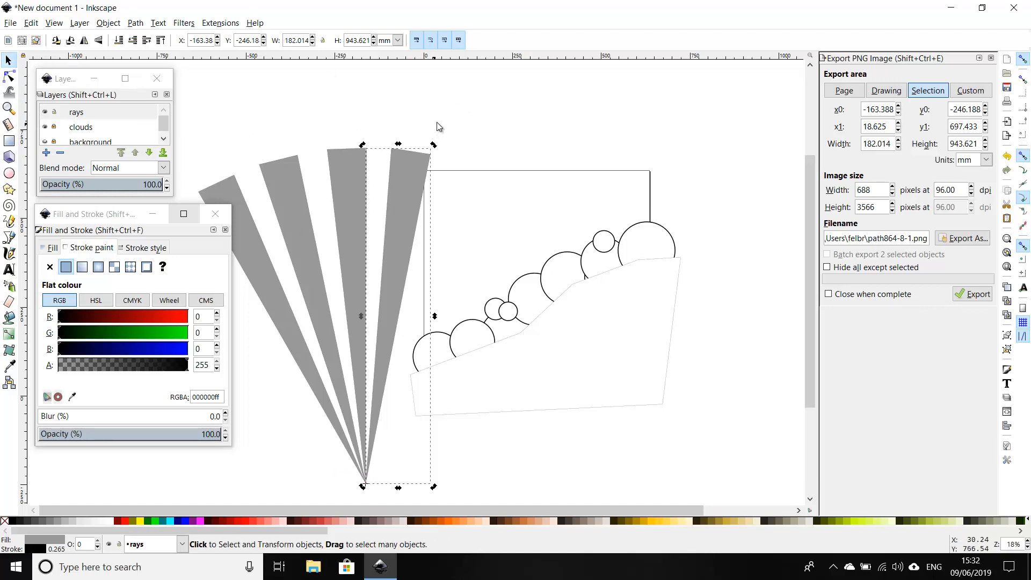
# Group the second, third and fourth rays
pyautogui.moveTo(448, 125); pyautogui.dragTo(230, 485)
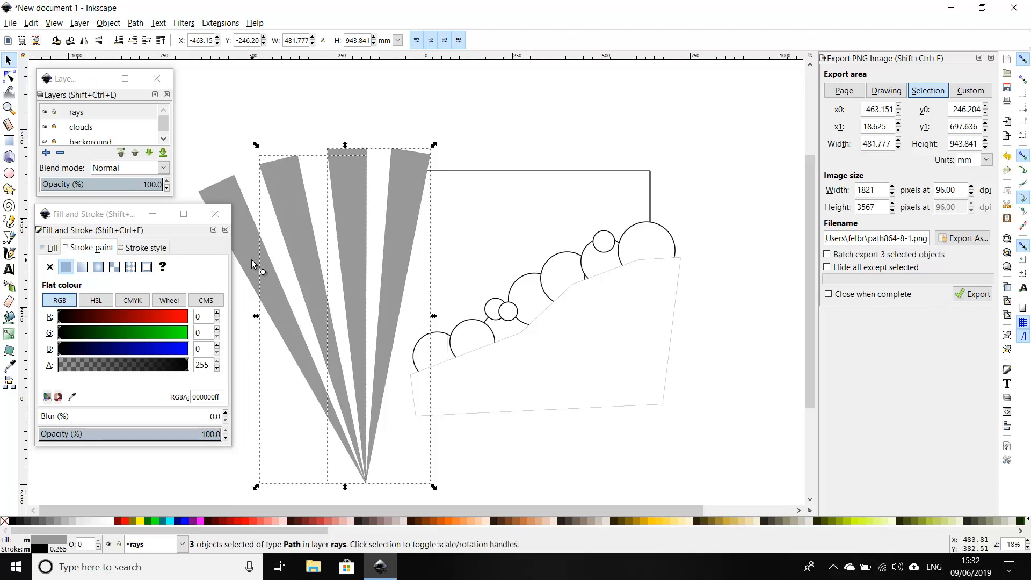
pyautogui.click(109, 22)
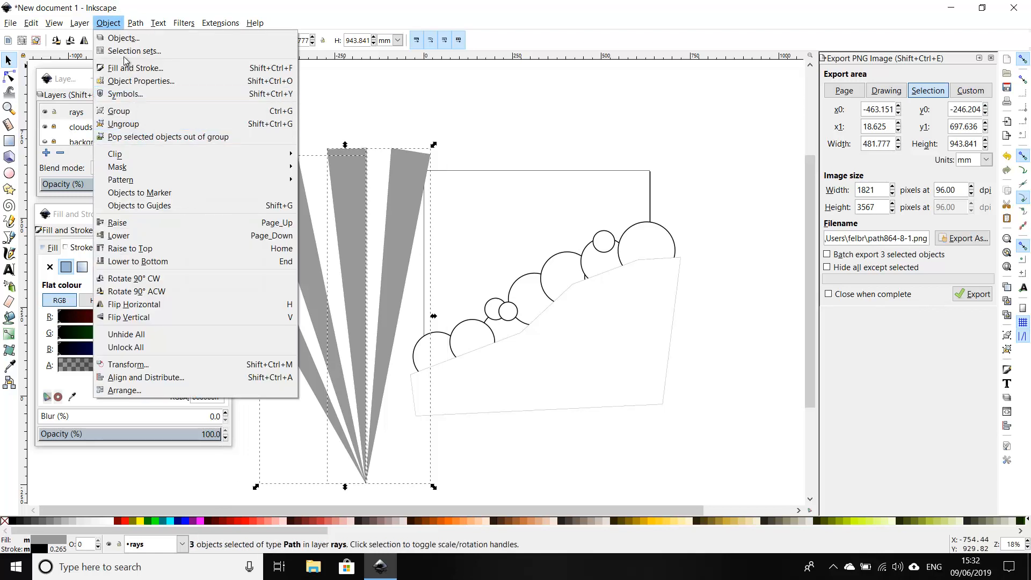
pyautogui.click(132, 114)
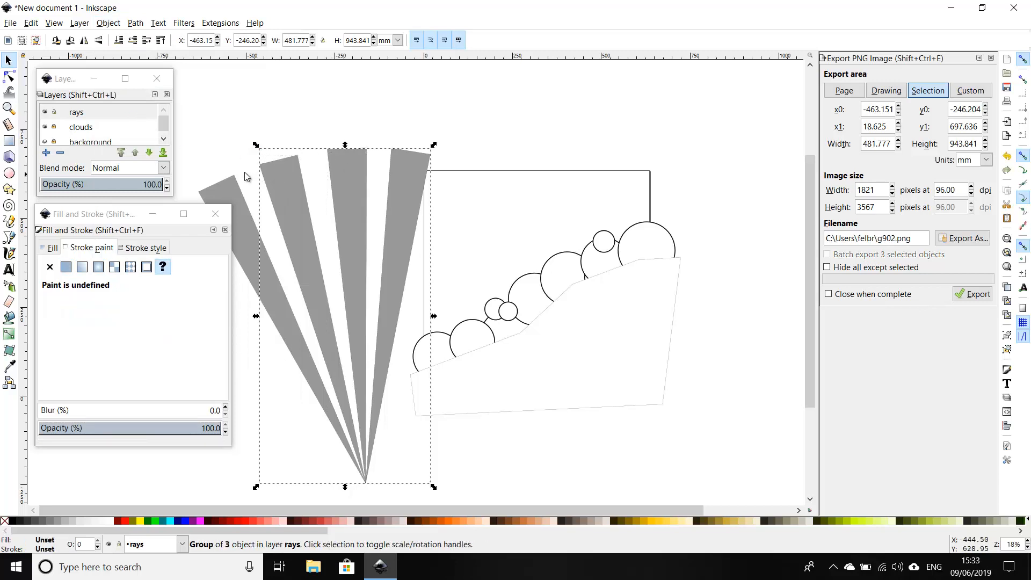
# Select the remaining ray together with the three-ray group and group them into one fan
pyautogui.click(453, 108)
pyautogui.moveTo(442, 118)
pyautogui.mouseDown()
pyautogui.moveTo(215, 357)
pyautogui.moveTo(197, 508)
pyautogui.moveTo(172, 500)
pyautogui.mouseUp()
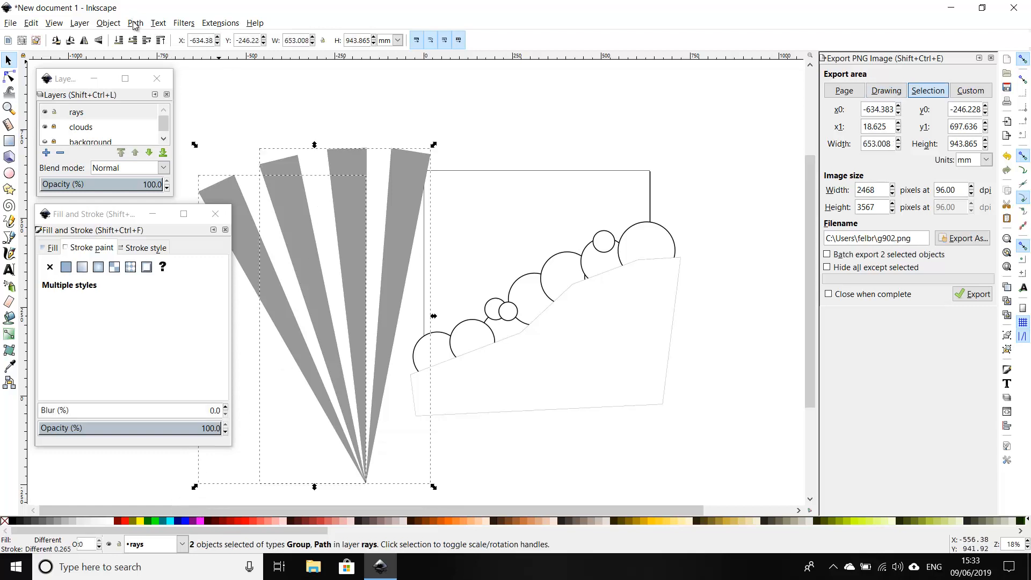
pyautogui.click(108, 23)
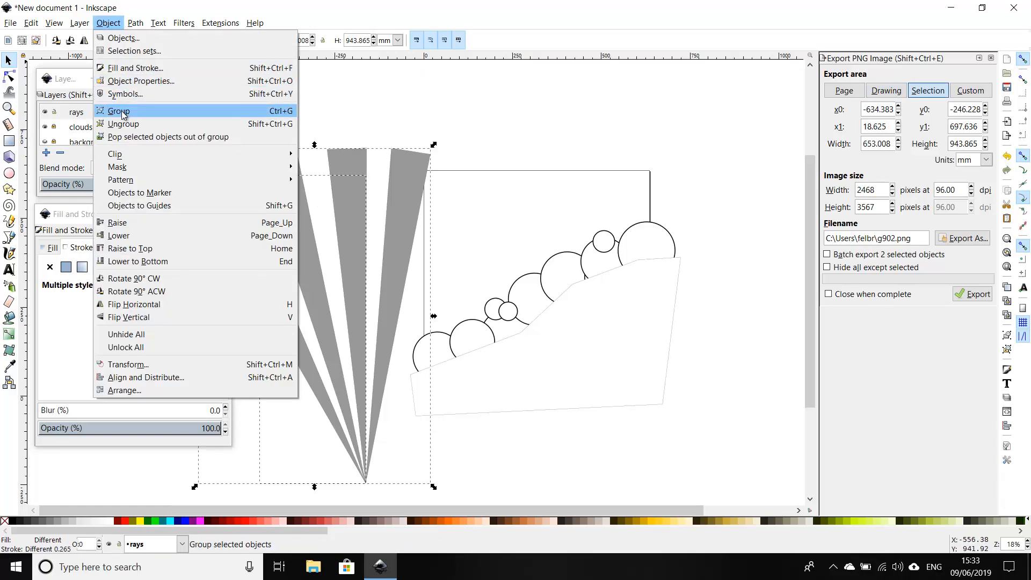
pyautogui.click(119, 111)
# Rotate the fan of rays counter-clockwise and move it over the page so its tip lies near the clouds' lower edge
pyautogui.click(406, 160)
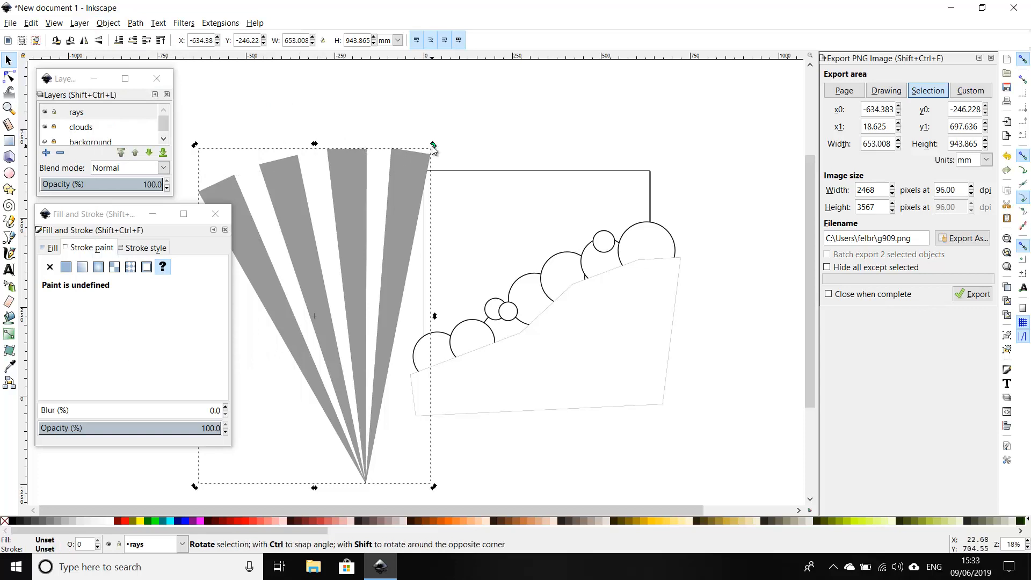
pyautogui.moveTo(434, 146); pyautogui.dragTo(545, 130)
pyautogui.click(360, 174)
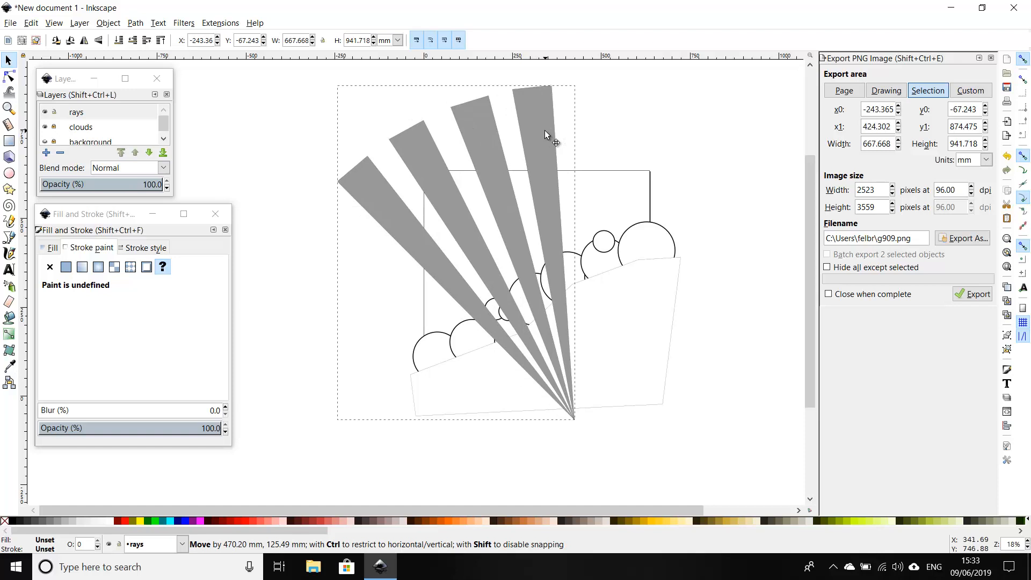
pyautogui.moveTo(545, 130); pyautogui.dragTo(543, 129)
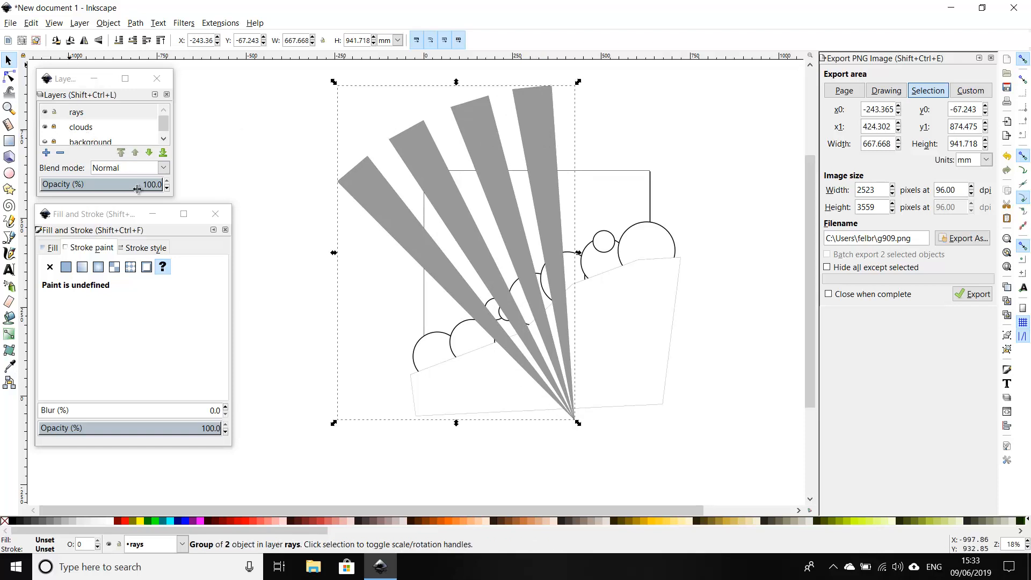
# Enlarge the Layers dialog to show every layer and move the rays layer below the clouds layer
pyautogui.moveTo(124, 221); pyautogui.dragTo(125, 278)
pyautogui.moveTo(116, 198); pyautogui.dragTo(117, 248)
pyautogui.click(79, 113)
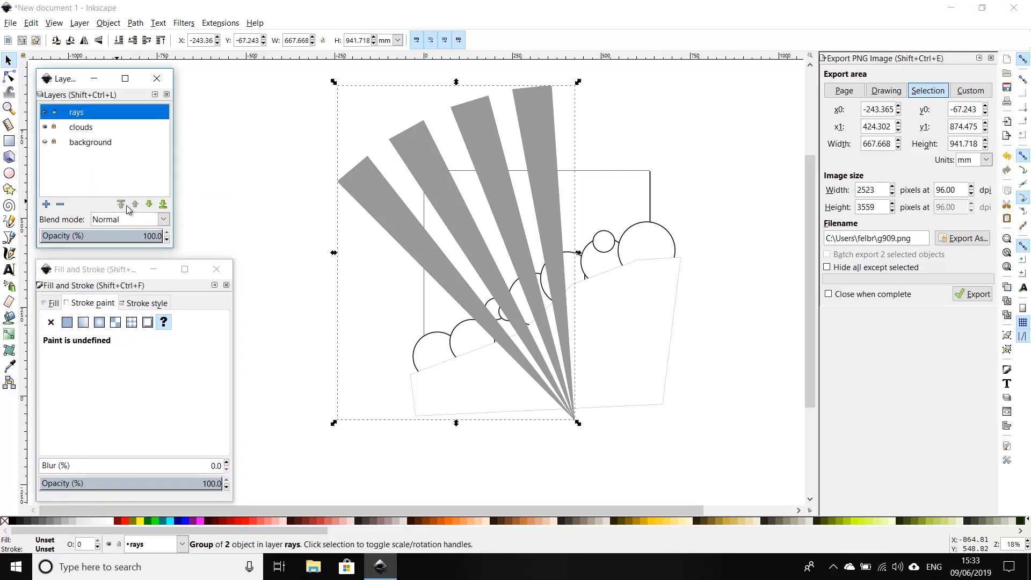
pyautogui.click(149, 206)
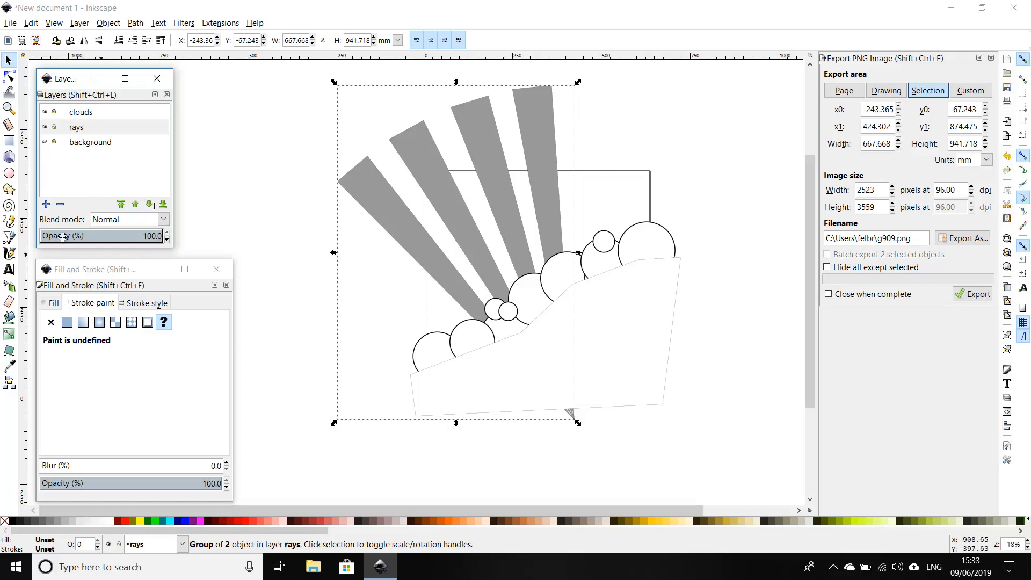
# Apply a linear gradient to the ray group, from opaque grey at the outer ends to transparent behind the clouds, and deselect it
pyautogui.click(9, 335)
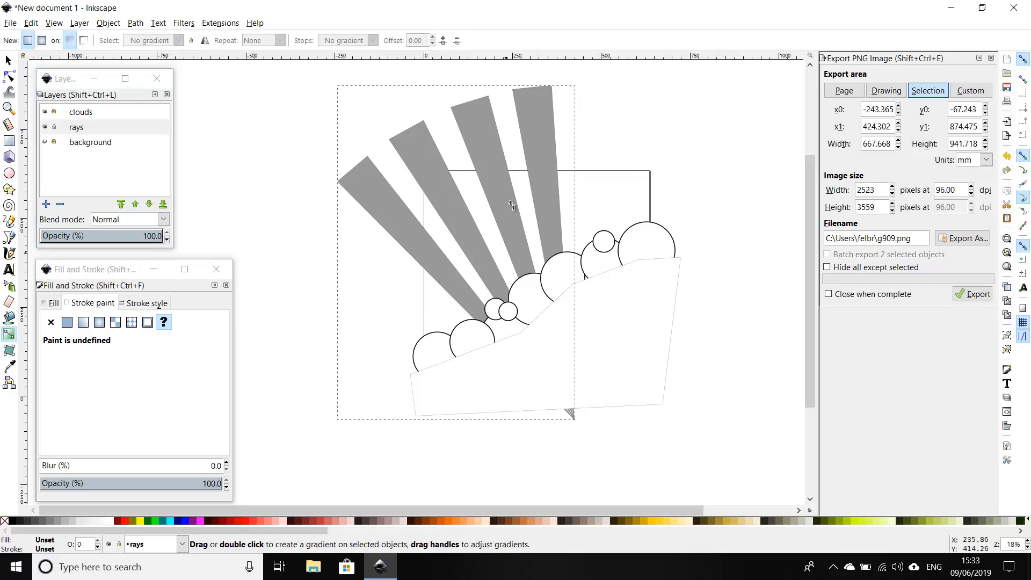
pyautogui.moveTo(413, 140)
pyautogui.mouseDown()
pyautogui.moveTo(444, 196)
pyautogui.moveTo(591, 345)
pyautogui.moveTo(603, 425)
pyautogui.moveTo(524, 322)
pyautogui.moveTo(517, 290)
pyautogui.moveTo(572, 351)
pyautogui.mouseUp()
pyautogui.moveTo(522, 290)
pyautogui.mouseDown()
pyautogui.moveTo(489, 259)
pyautogui.moveTo(557, 335)
pyautogui.moveTo(547, 325)
pyautogui.mouseUp()
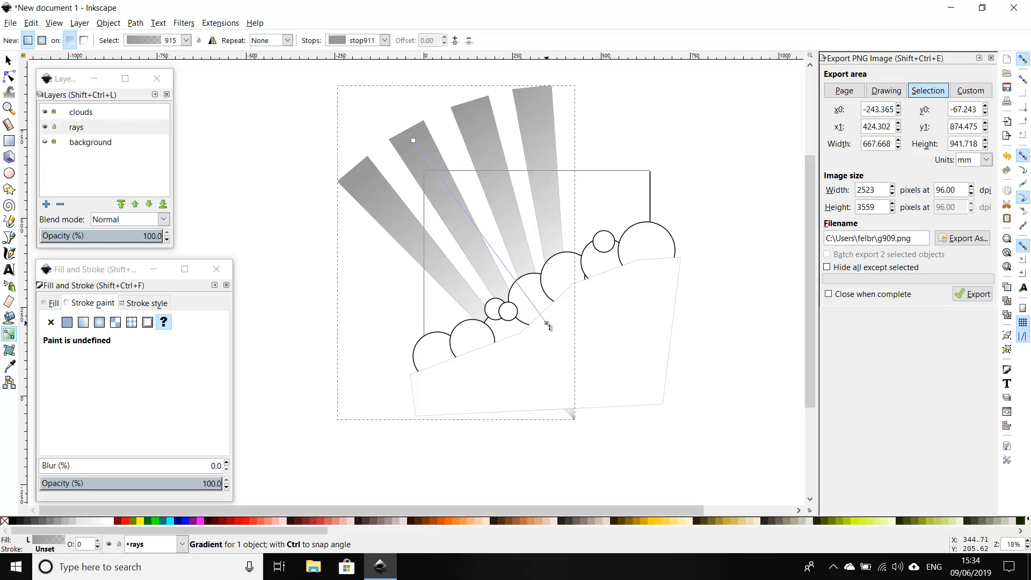
pyautogui.moveTo(548, 325); pyautogui.dragTo(547, 323)
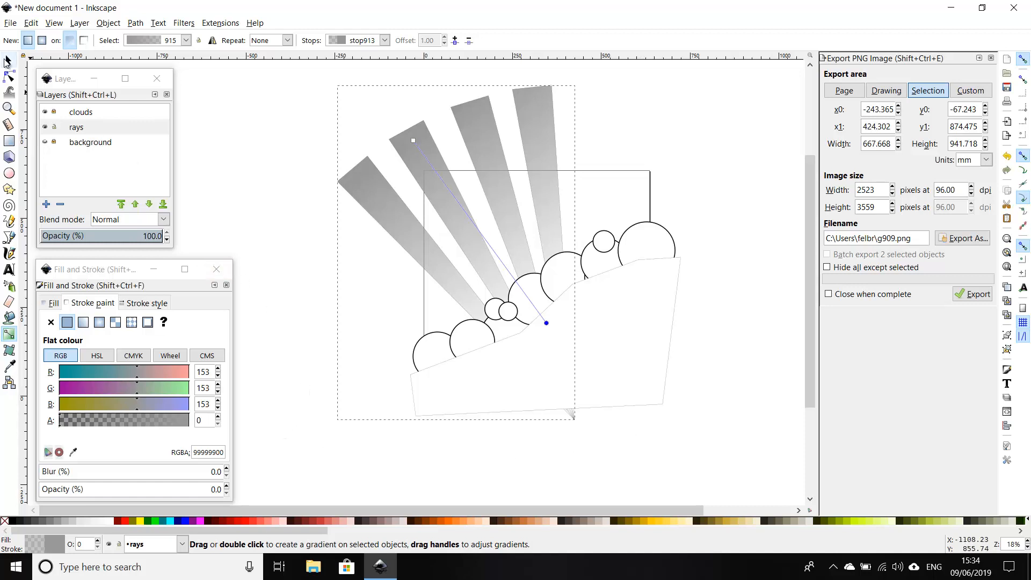
pyautogui.click(8, 60)
pyautogui.click(319, 185)
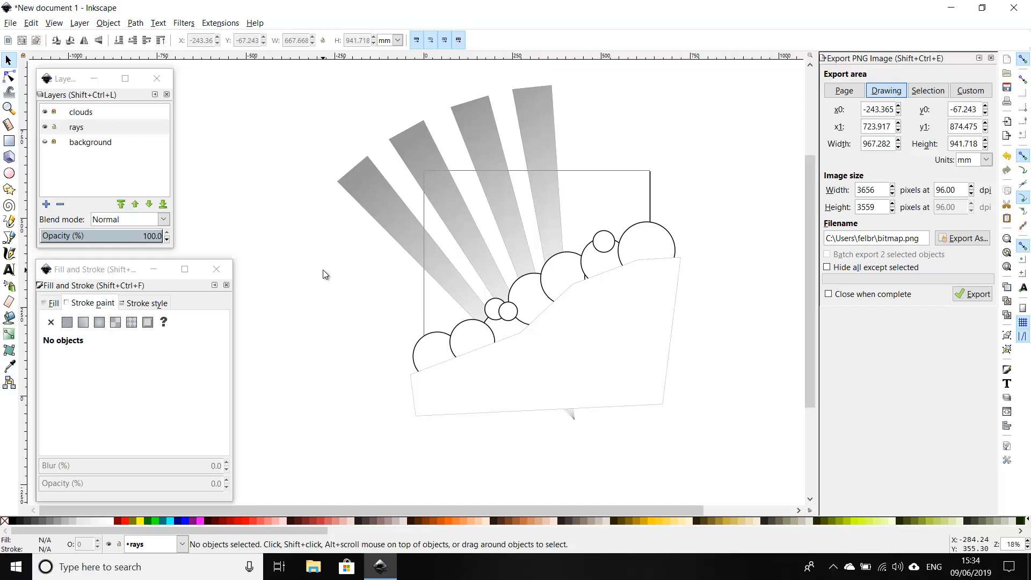
# Lock the rays layer, then briefly show the background layer to check the rays against it, leaving it locked and hidden
pyautogui.click(54, 127)
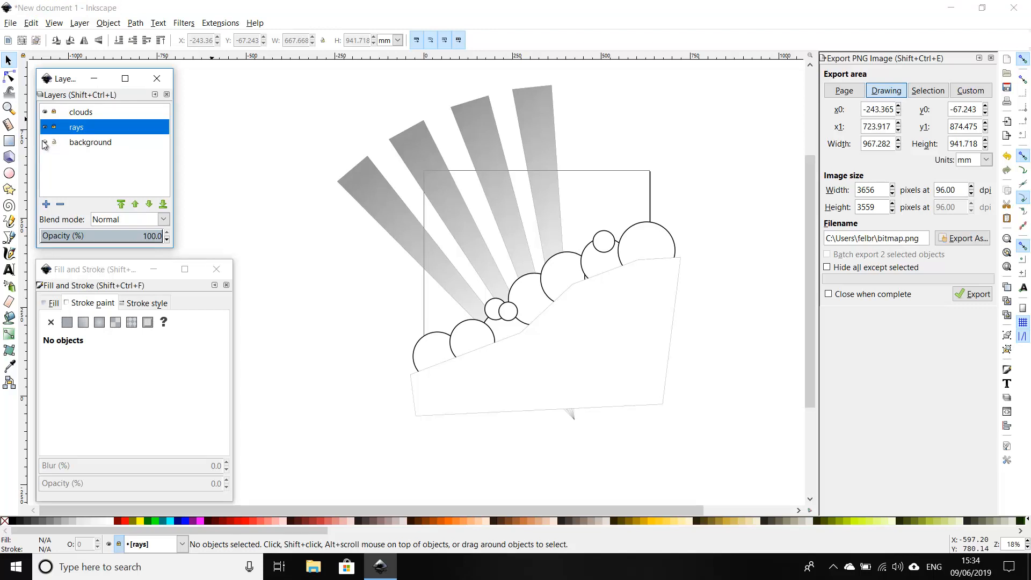
pyautogui.click(45, 143)
pyautogui.click(54, 142)
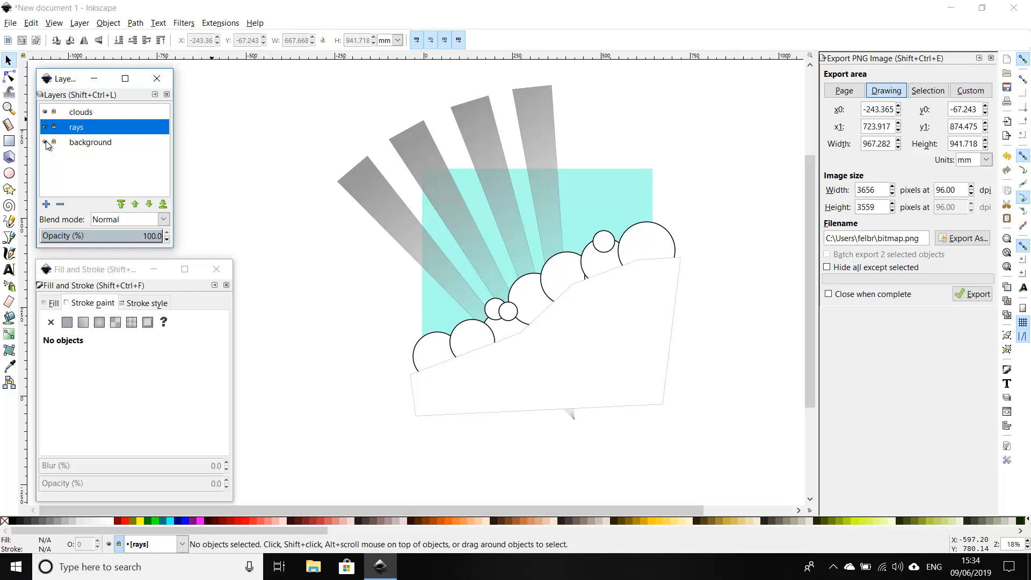
pyautogui.click(46, 143)
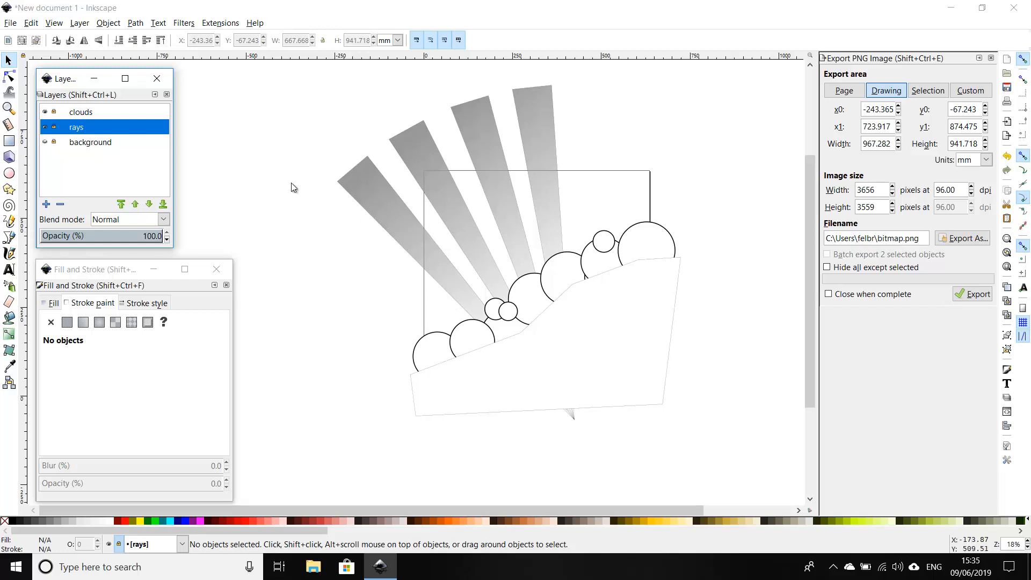
# Open the recent file mosquito-plane.svg, converting it as digital artwork for screen display with a backup file
pyautogui.click(10, 24)
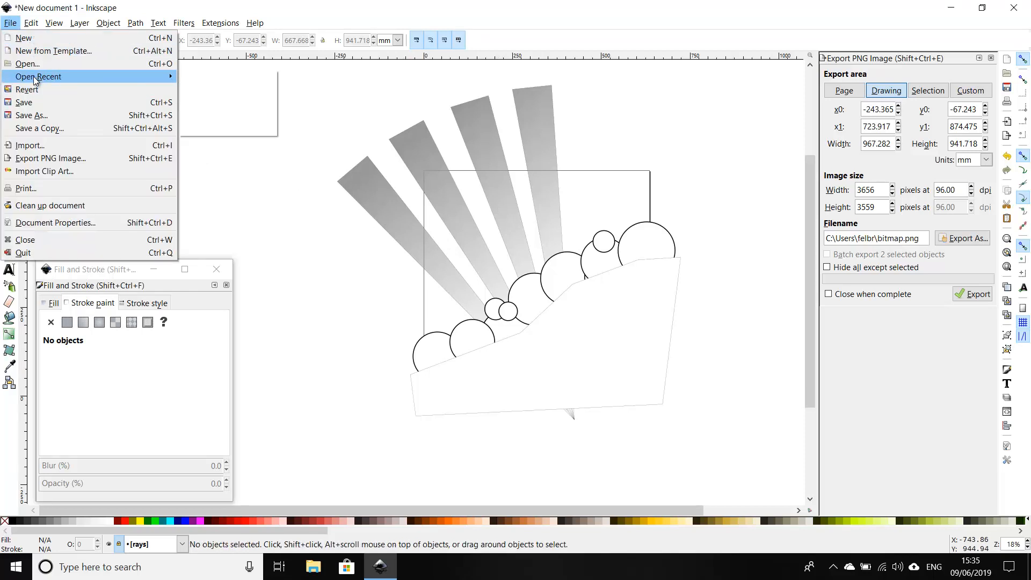
pyautogui.moveTo(34, 76)
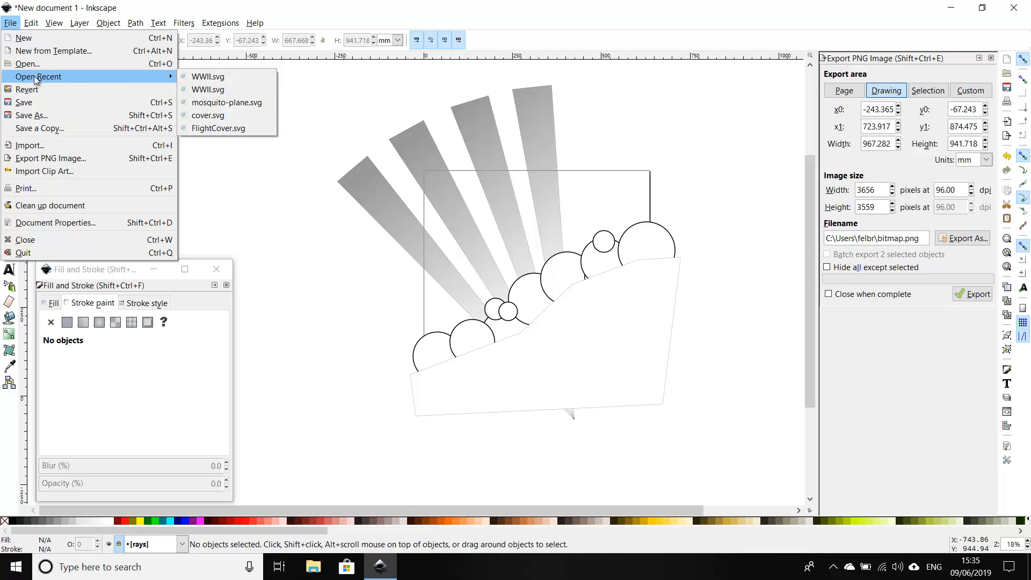
pyautogui.click(219, 105)
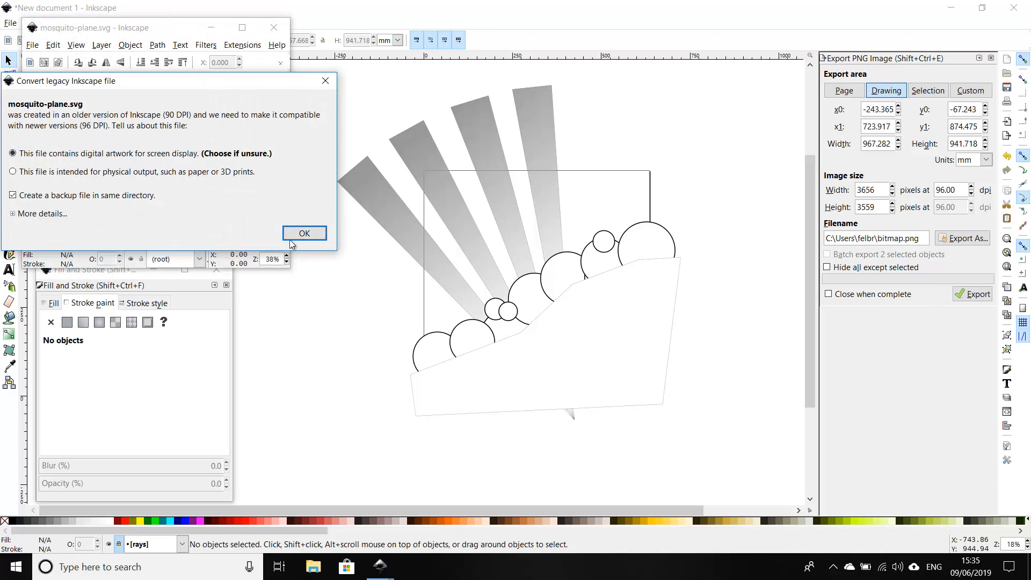
pyautogui.click(303, 236)
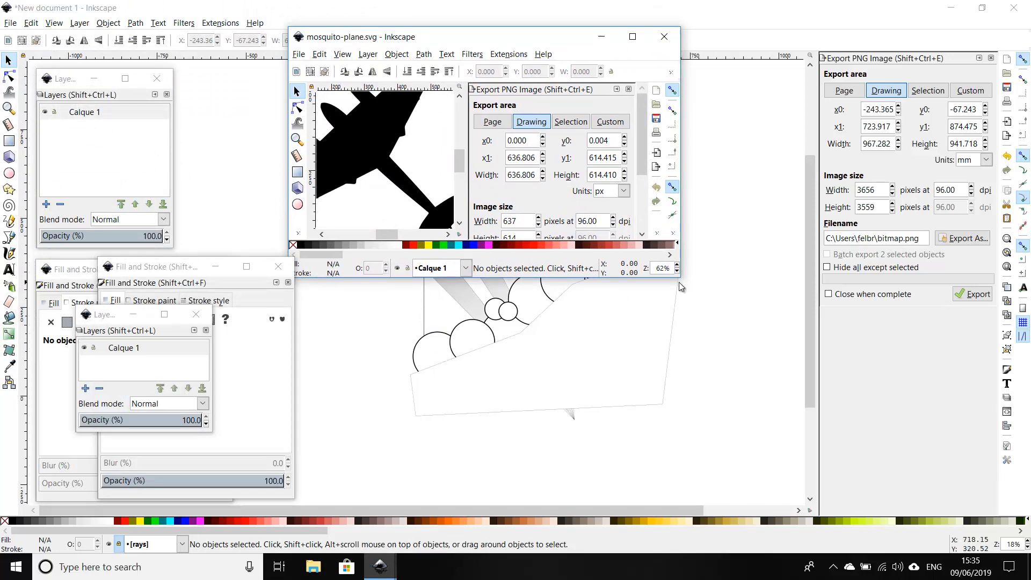
# Bring the mosquito-plane.svg window to the front, enlarge it to show the whole drawing, and copy the plane silhouette
pyautogui.moveTo(682, 280); pyautogui.dragTo(838, 417)
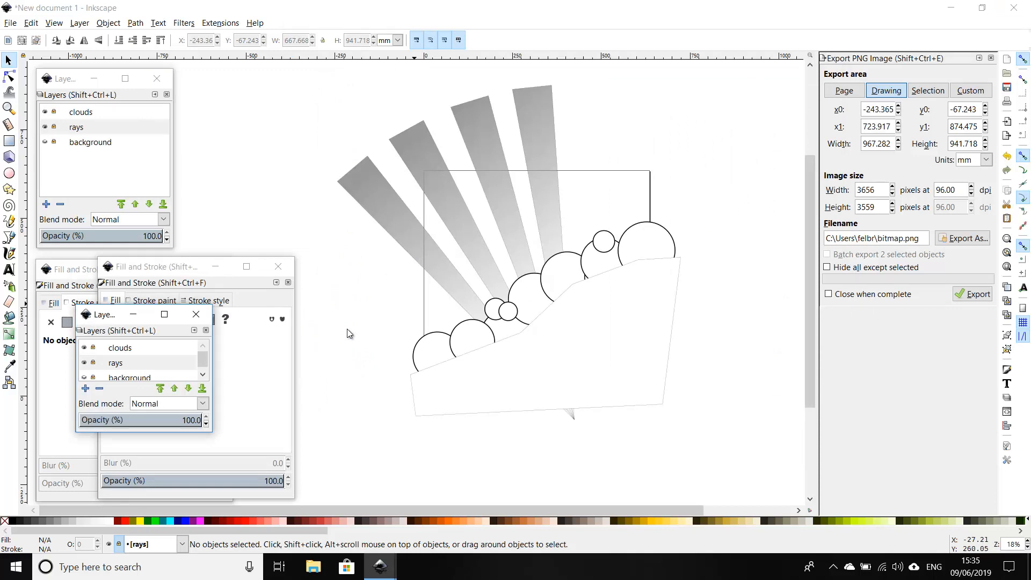
pyautogui.moveTo(380, 567)
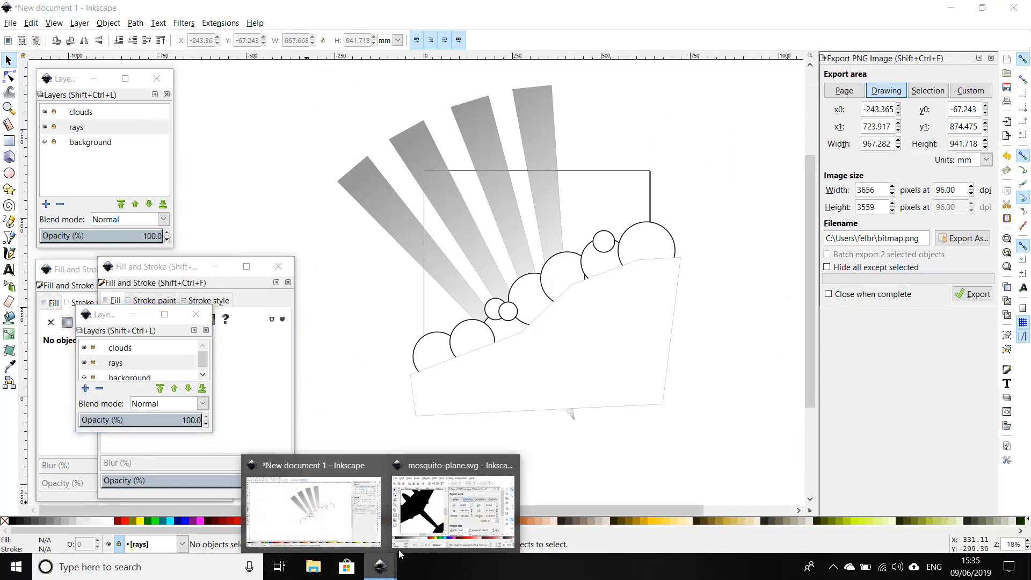
pyautogui.click(428, 526)
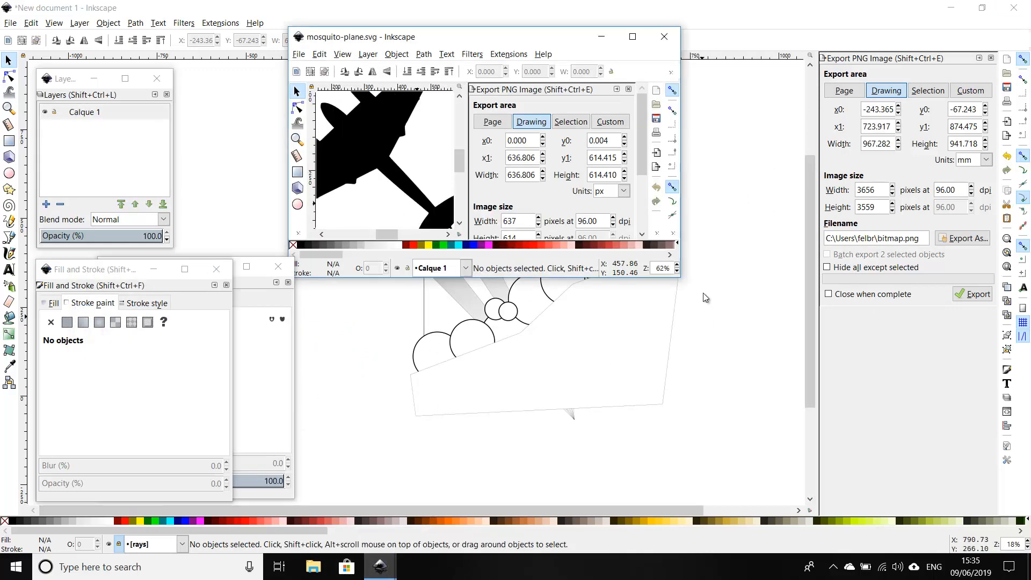
pyautogui.moveTo(681, 279)
pyautogui.mouseDown()
pyautogui.moveTo(734, 363)
pyautogui.moveTo(853, 470)
pyautogui.mouseUp()
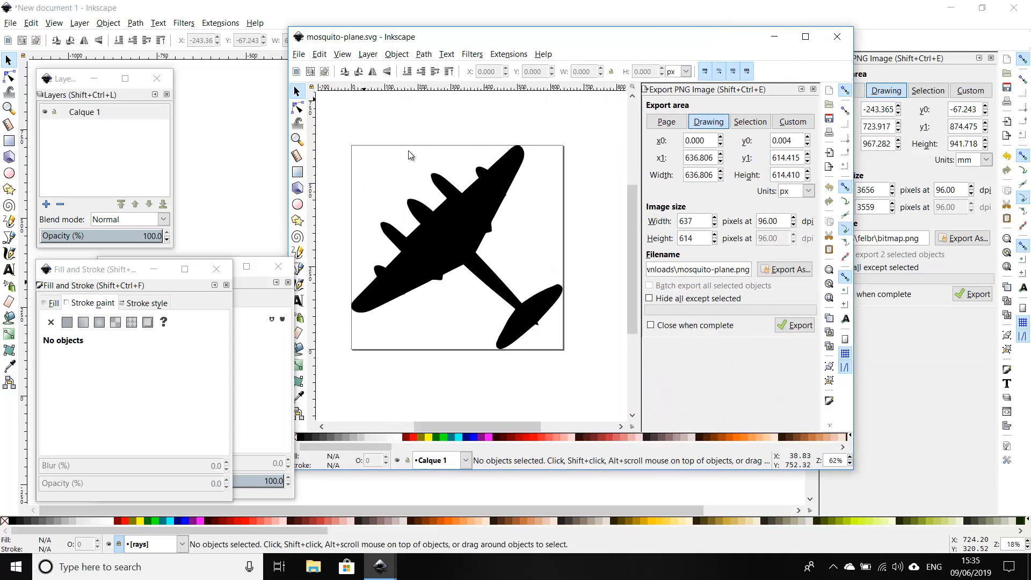
pyautogui.click(450, 218)
pyautogui.press('ctrl')
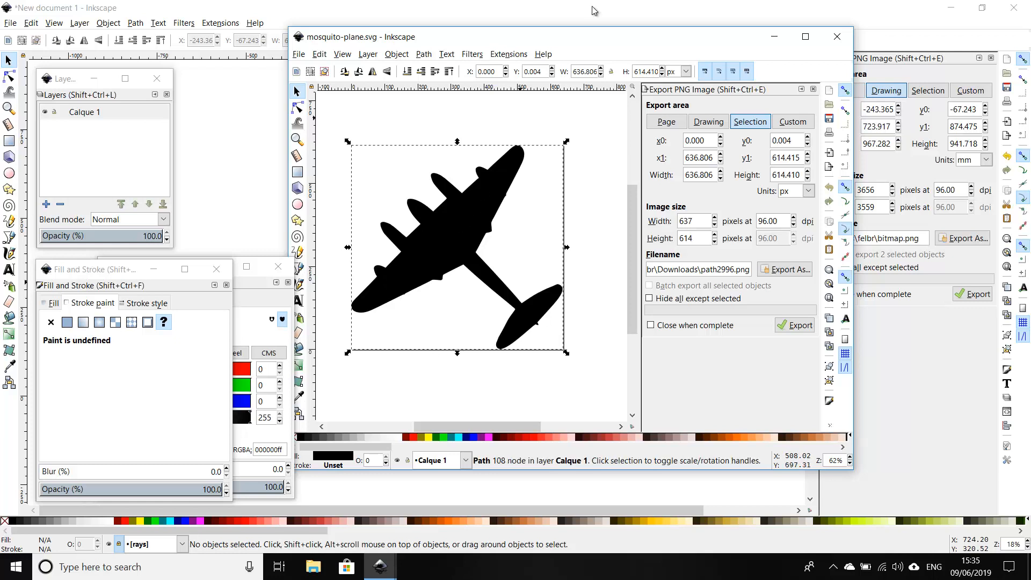
# Return to the cloud illustration and add a layer named planes above the clouds layer
pyautogui.click(514, 4)
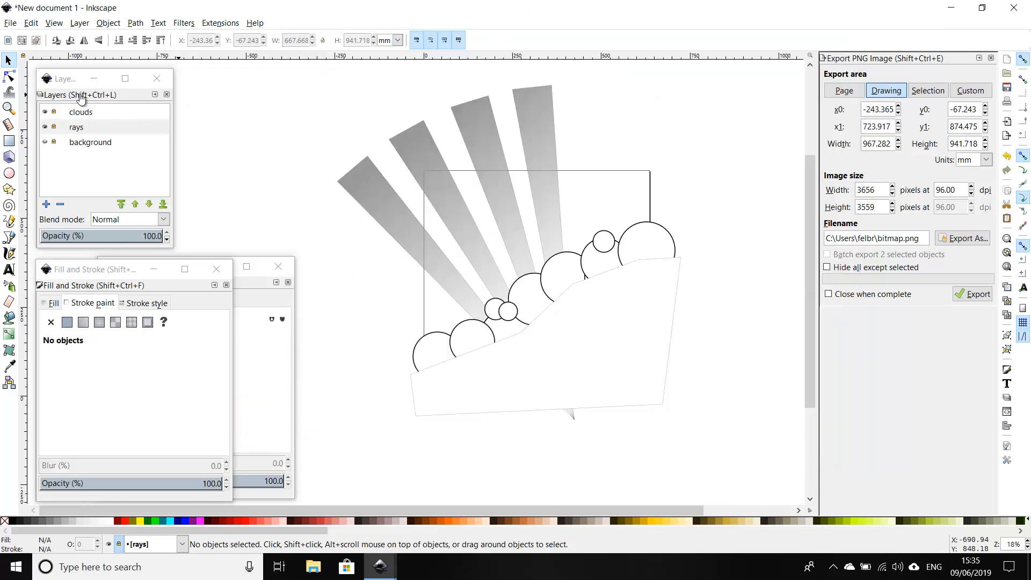
pyautogui.click(80, 110)
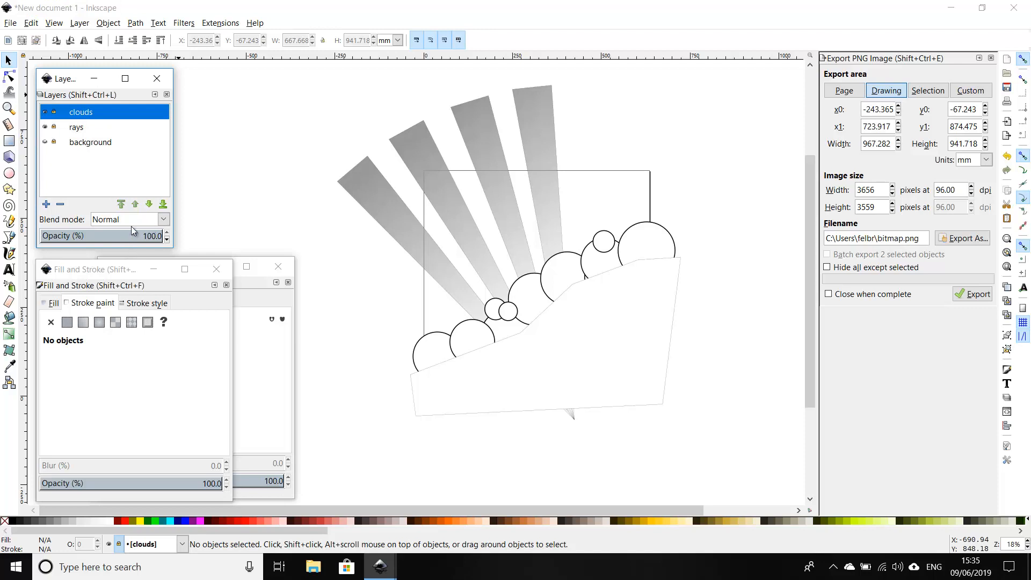
pyautogui.click(46, 204)
pyautogui.write('planes')
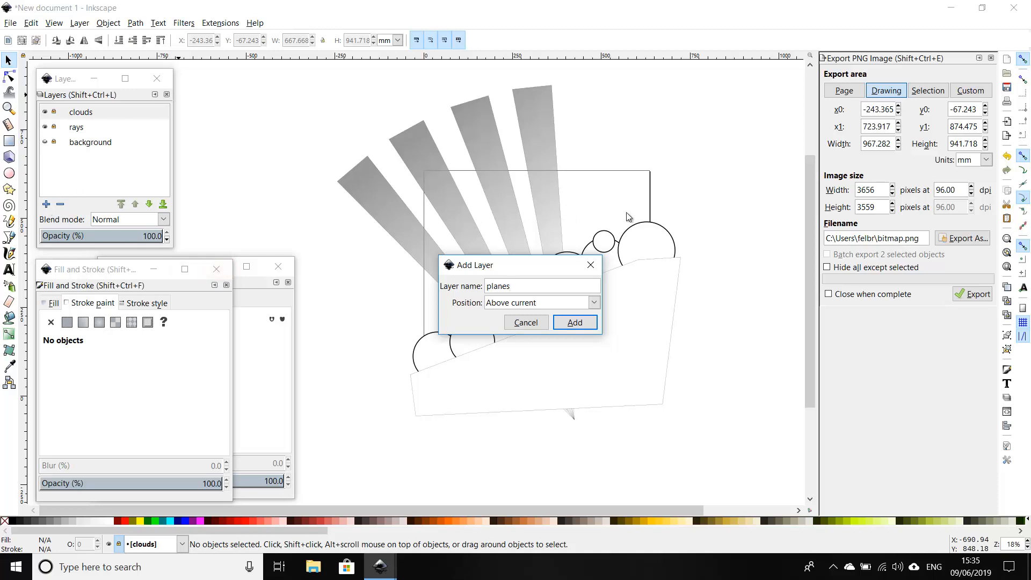
pyautogui.click(581, 323)
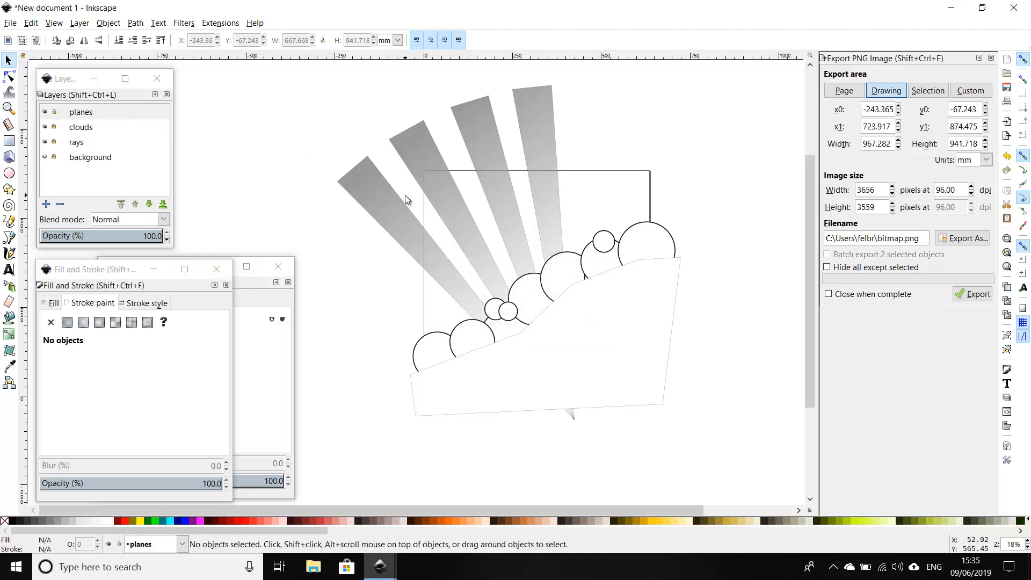
# Paste the plane on the planes layer, scale it to about 105 by 108 mm and place it outside the page's upper left corner
pyautogui.click(116, 117)
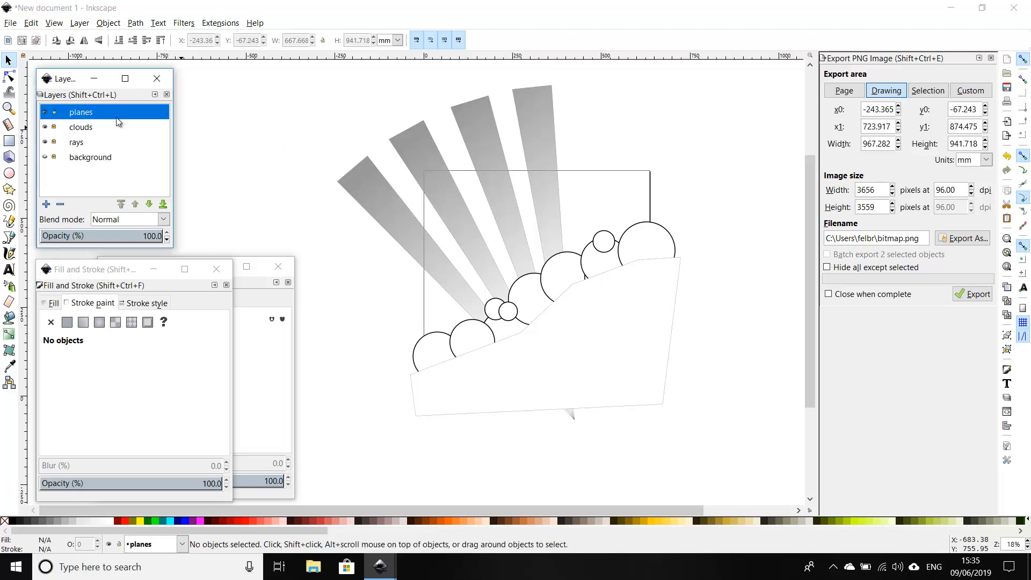
pyautogui.hotkey('ctrl', 'v')
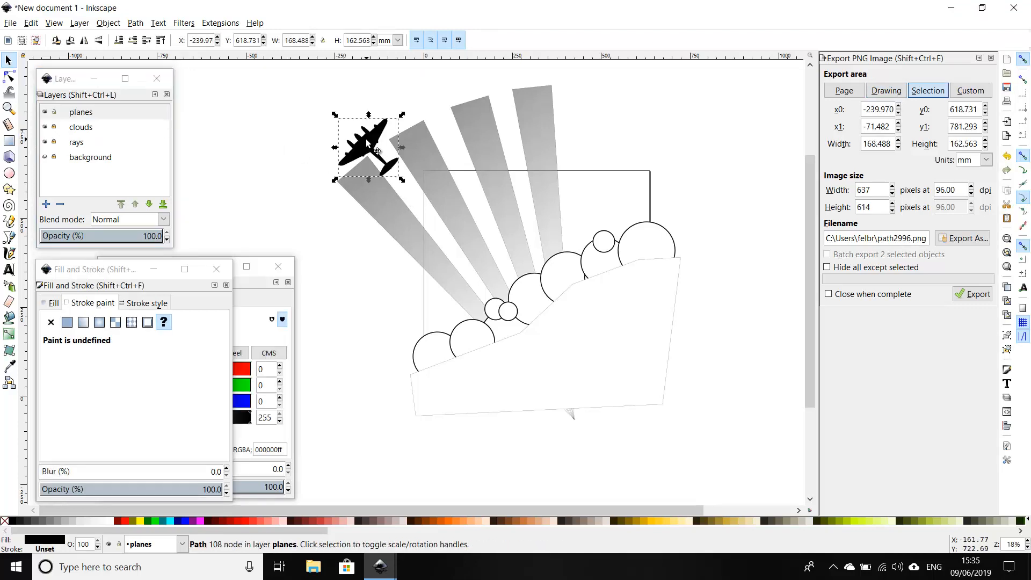
pyautogui.moveTo(367, 144); pyautogui.dragTo(283, 107)
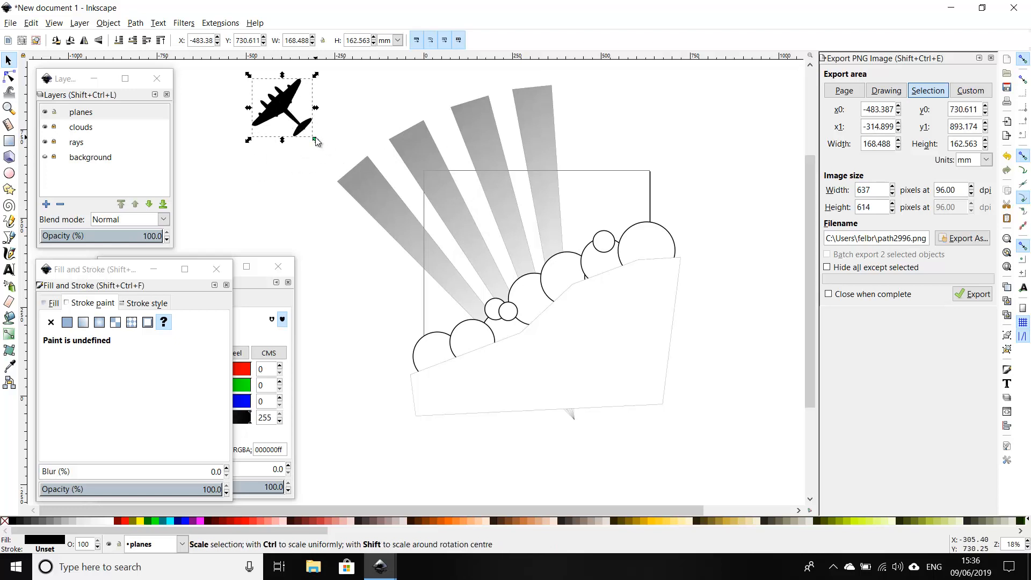
pyautogui.moveTo(290, 122); pyautogui.dragTo(489, 238)
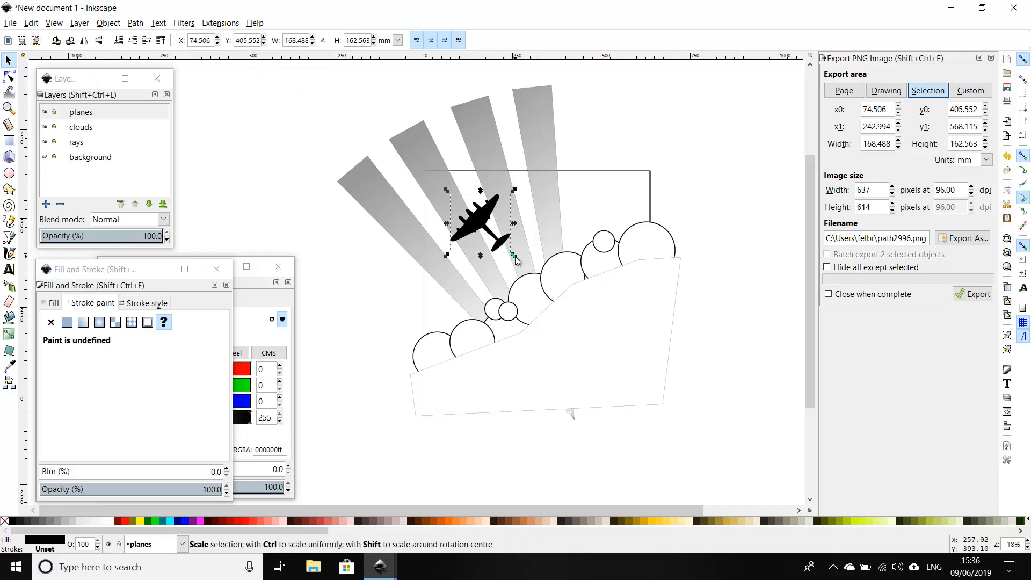
pyautogui.moveTo(502, 247); pyautogui.dragTo(246, 130)
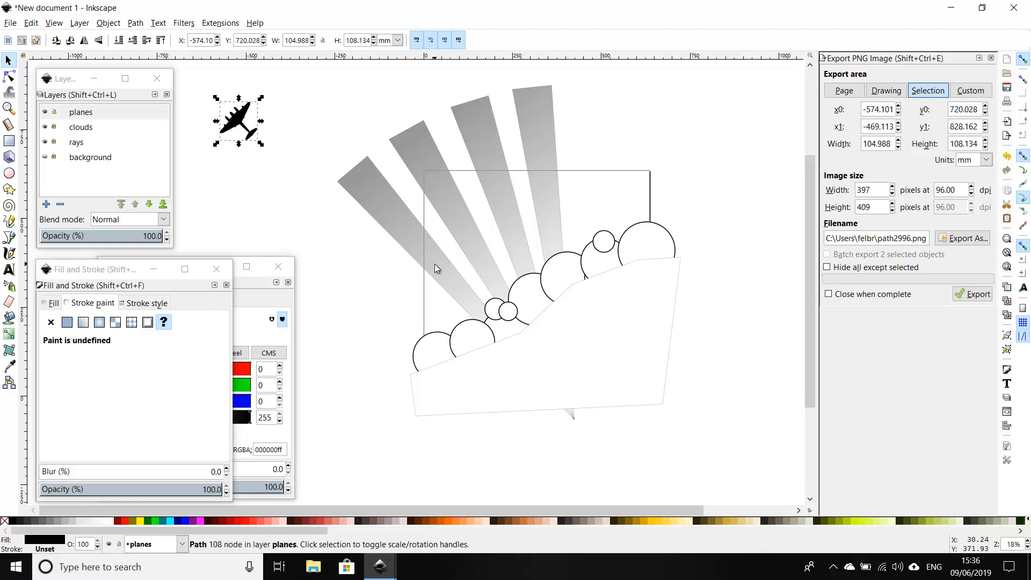
# Paste two copies of the scaled plane, placing one below and one to the right of the first
pyautogui.hotkey('ctrl', 'v')
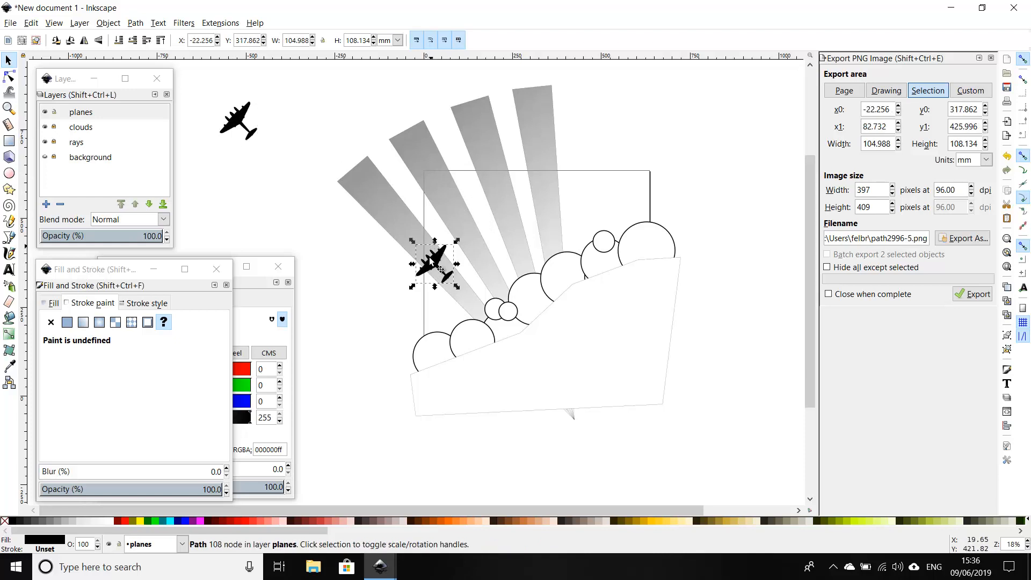
pyautogui.moveTo(427, 269); pyautogui.dragTo(227, 190)
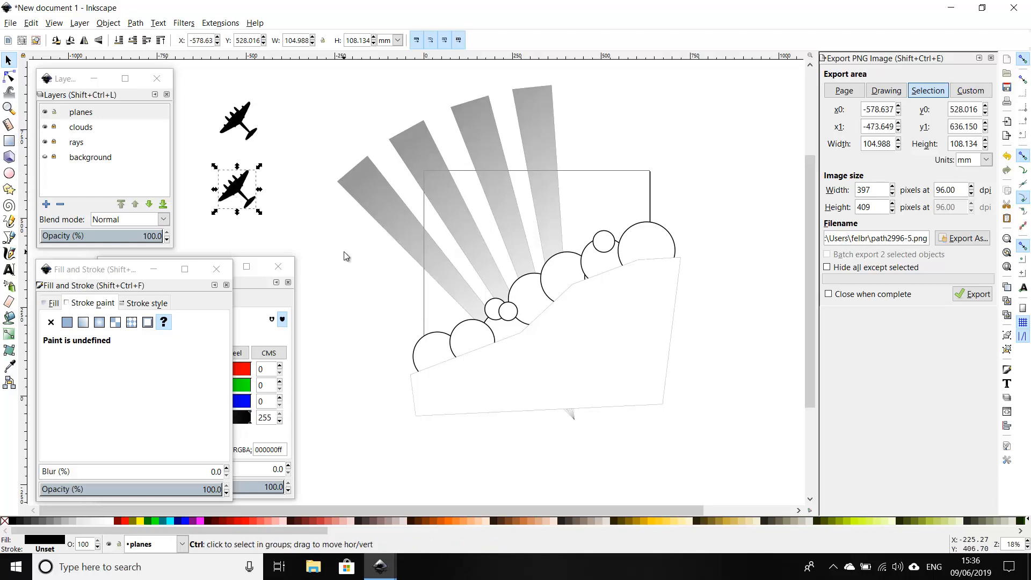
pyautogui.hotkey('ctrl', 'v')
pyautogui.moveTo(338, 256); pyautogui.dragTo(290, 123)
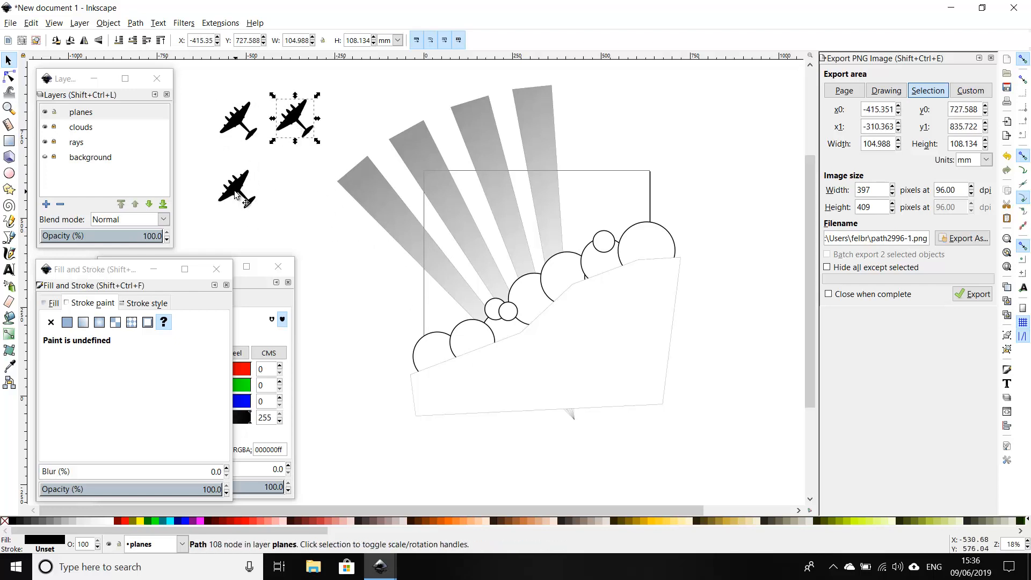
# Move the lower plane slightly closer to the upper two, and place all three together over the rays in the page's upper left area
pyautogui.moveTo(237, 192); pyautogui.dragTo(235, 176)
pyautogui.moveTo(189, 80); pyautogui.dragTo(370, 247)
pyautogui.moveTo(255, 186); pyautogui.dragTo(470, 260)
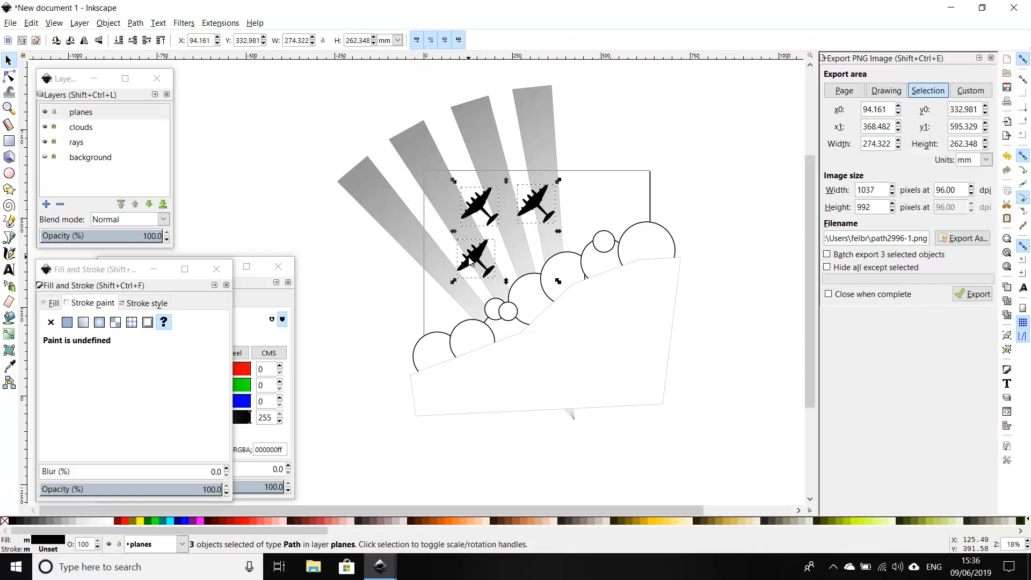
# Rotate the upper left plane clockwise so its wings lie flatter, giving it a bounding size of about 106 by 101 mm
pyautogui.press('+')
pyautogui.press('+')
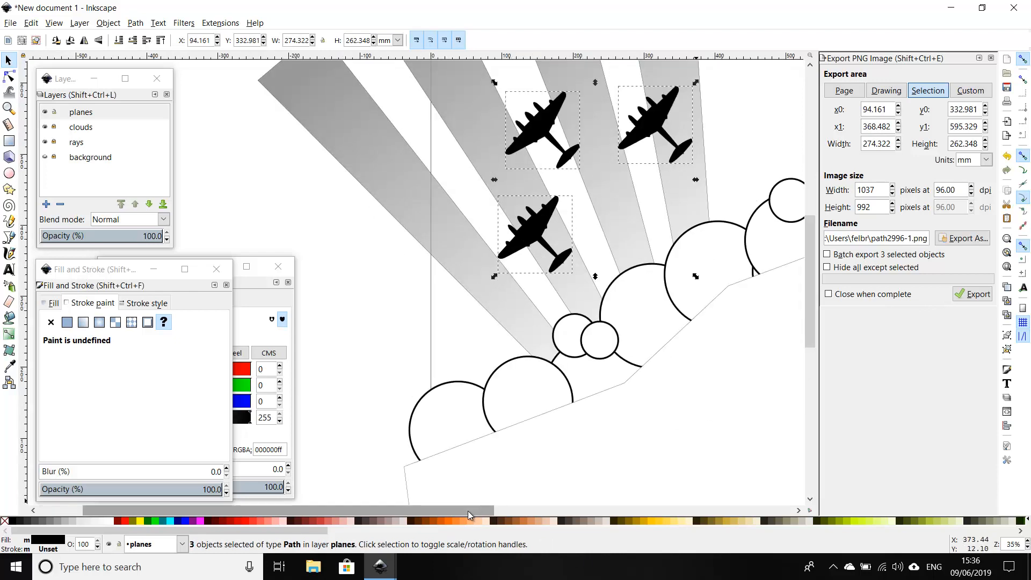
pyautogui.moveTo(468, 515); pyautogui.dragTo(521, 514)
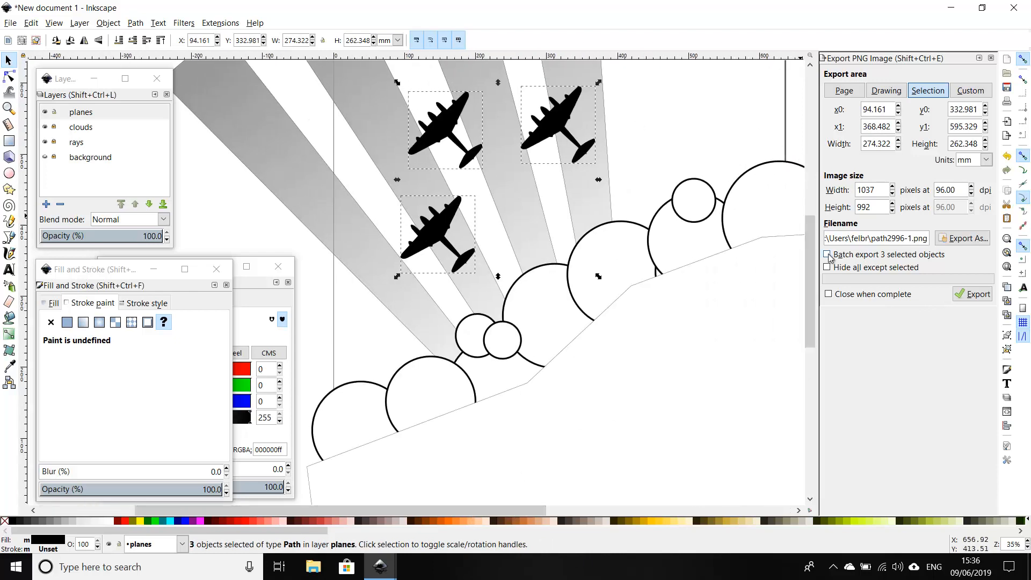
pyautogui.scroll(5, 811, 260)
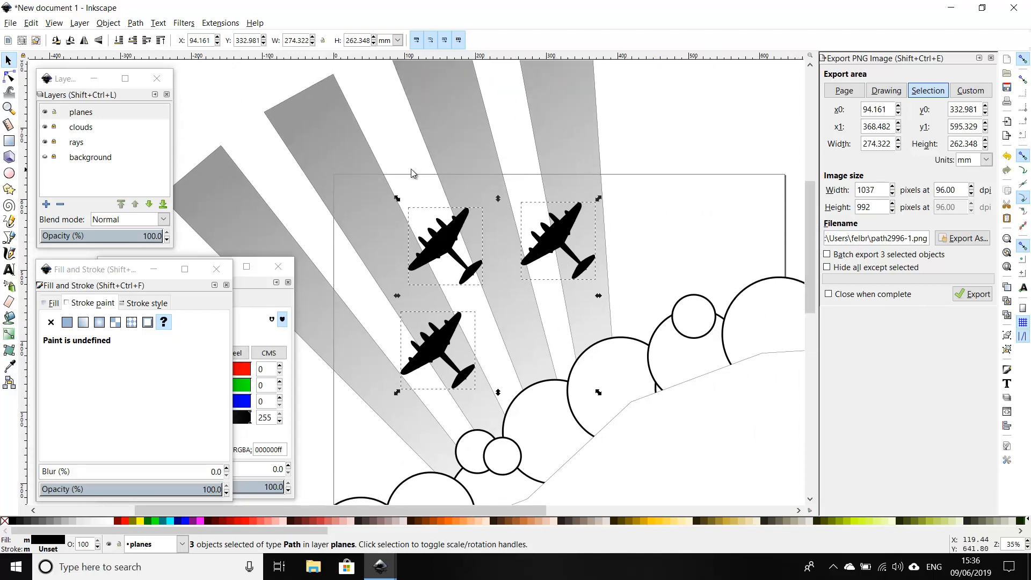
pyautogui.click(350, 213)
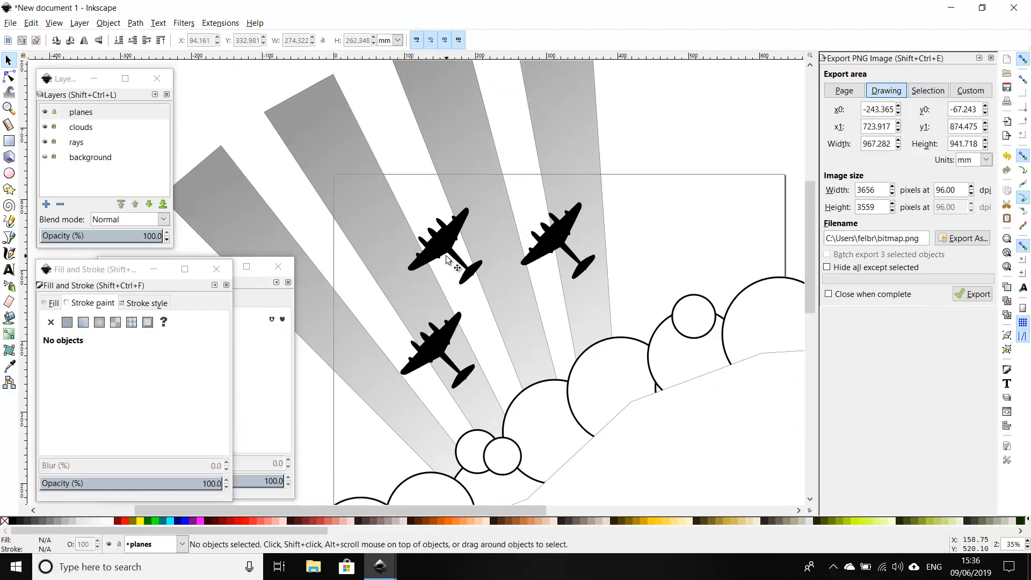
pyautogui.click(445, 256)
pyautogui.click(447, 250)
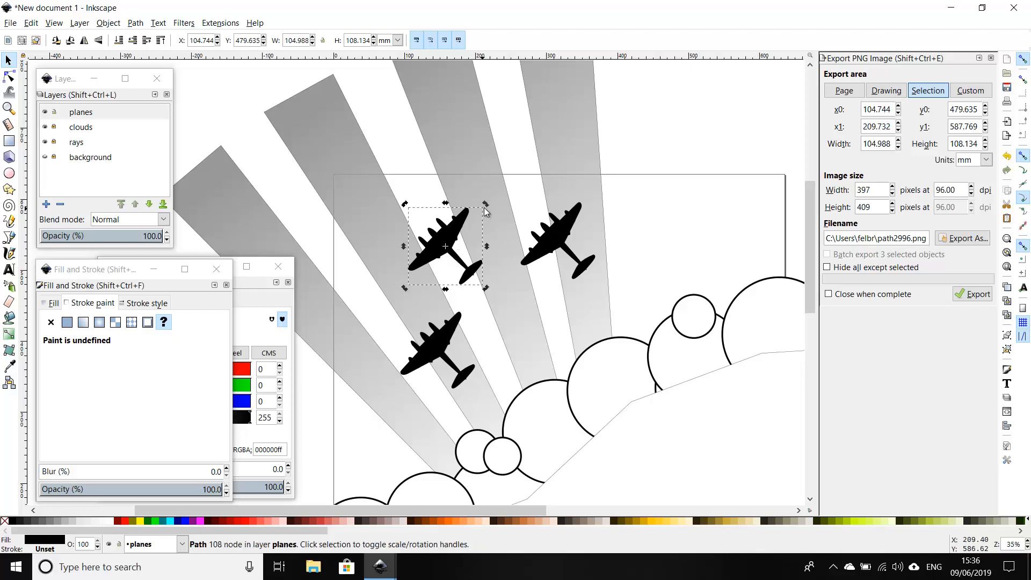
pyautogui.moveTo(488, 205); pyautogui.dragTo(490, 218)
# Rotate the lower plane slightly clockwise, to a bounding size of about 105 by 105 mm
pyautogui.click(439, 348)
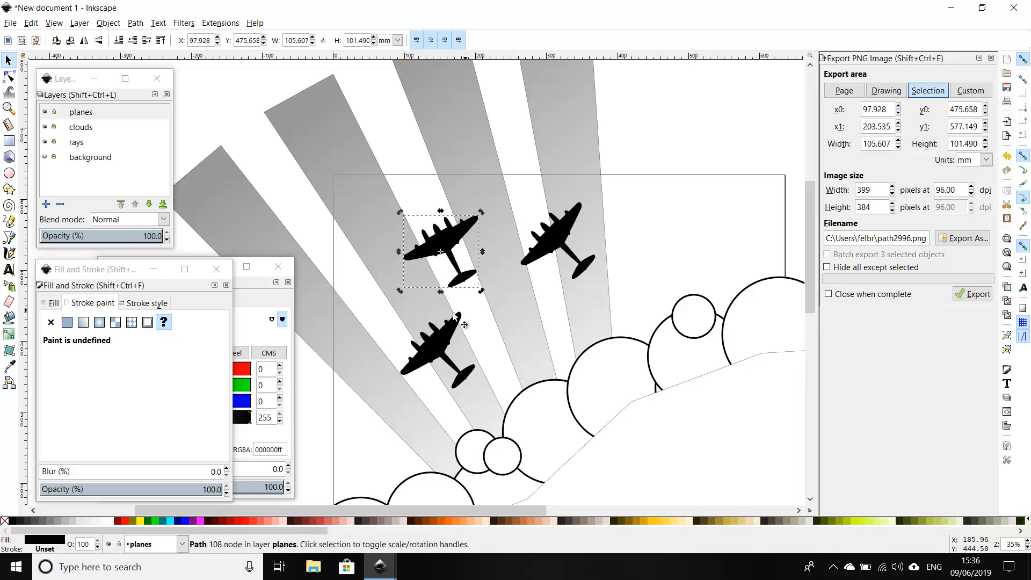
pyautogui.press('n')
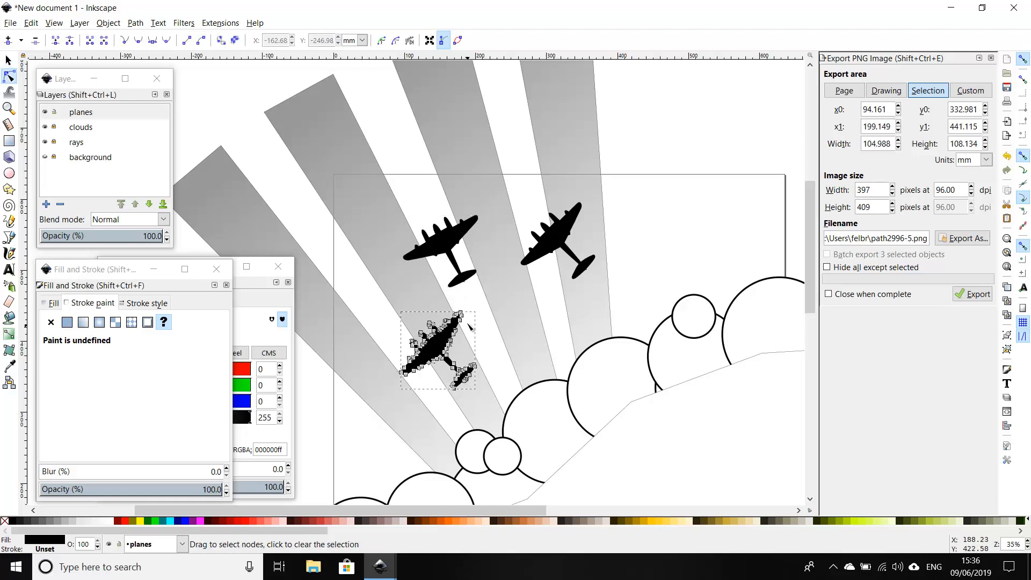
pyautogui.press('Escape')
pyautogui.click(425, 350)
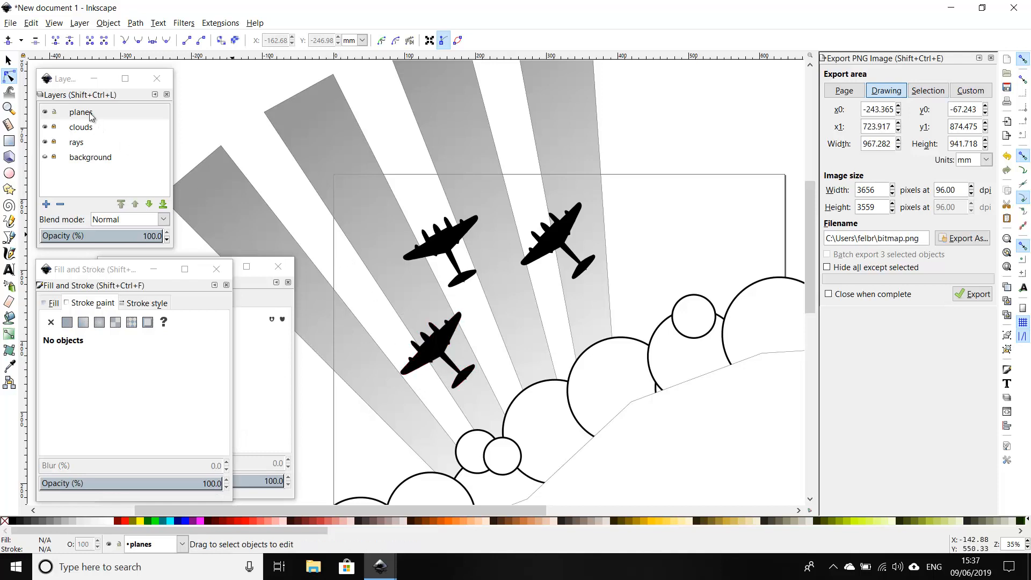
pyautogui.click(8, 62)
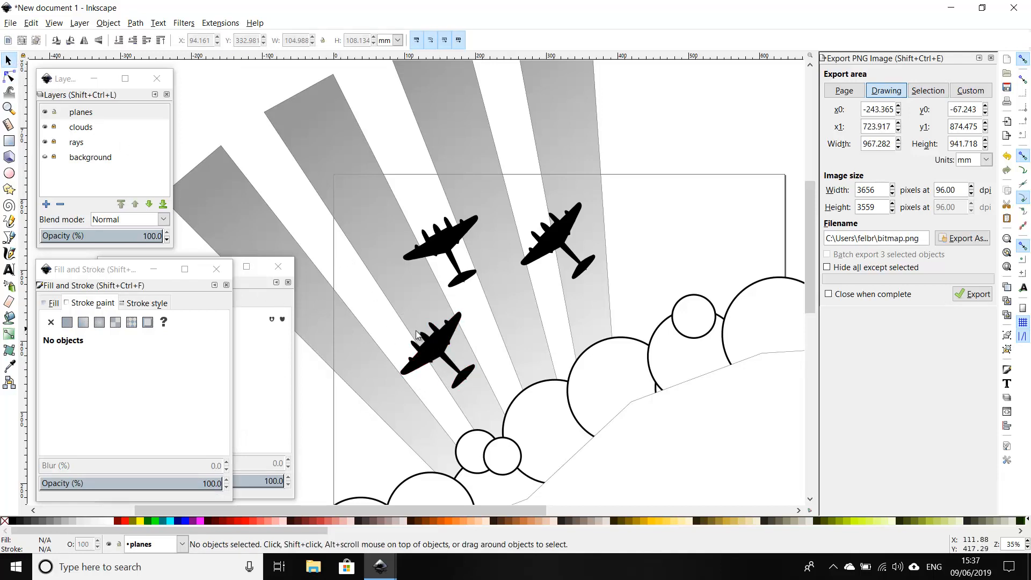
pyautogui.click(433, 349)
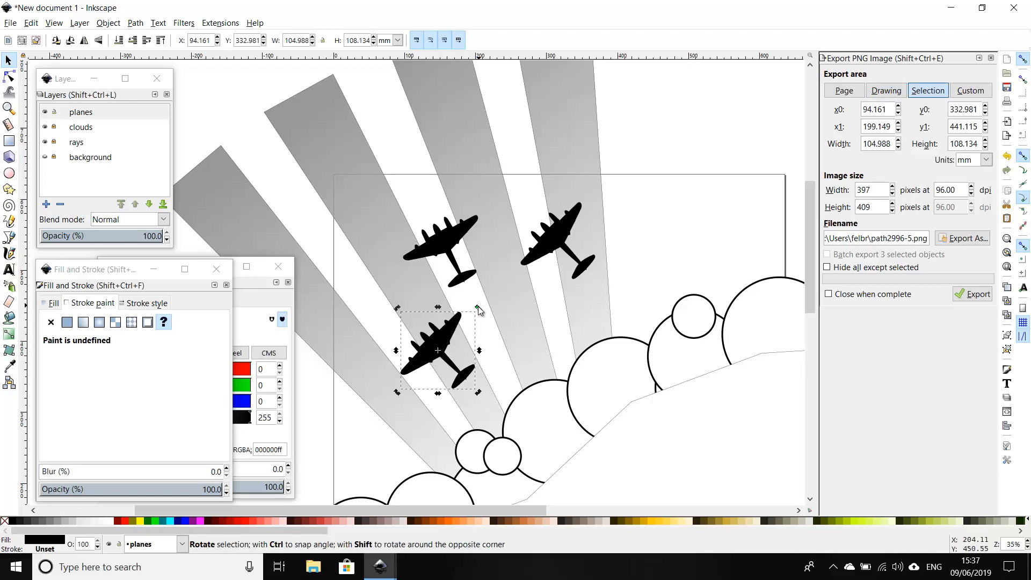
pyautogui.moveTo(478, 309); pyautogui.dragTo(485, 312)
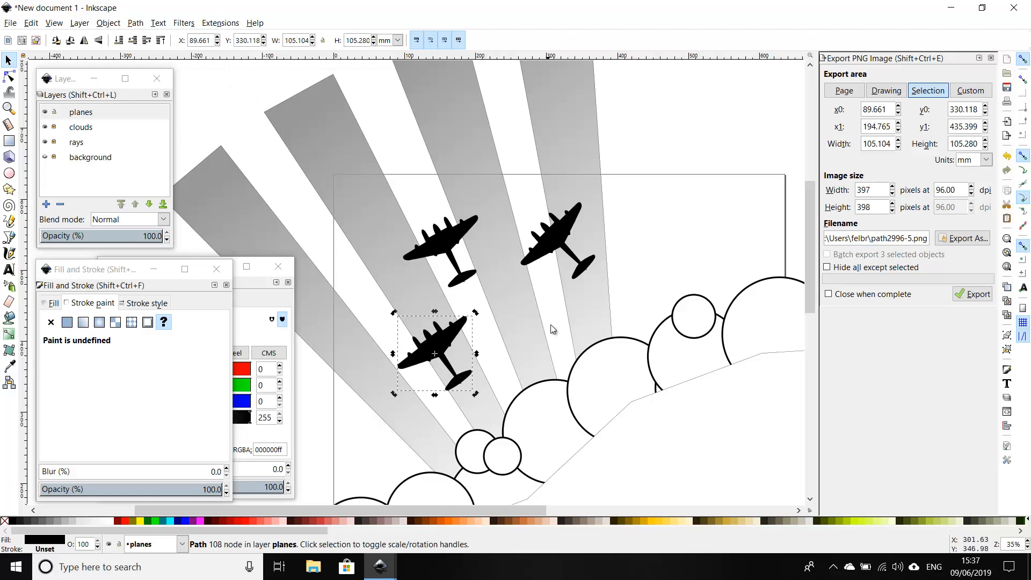
# Rotate the upper right plane clockwise to a bounding size of about 110 by 99 mm and check the whole composition
pyautogui.click(554, 236)
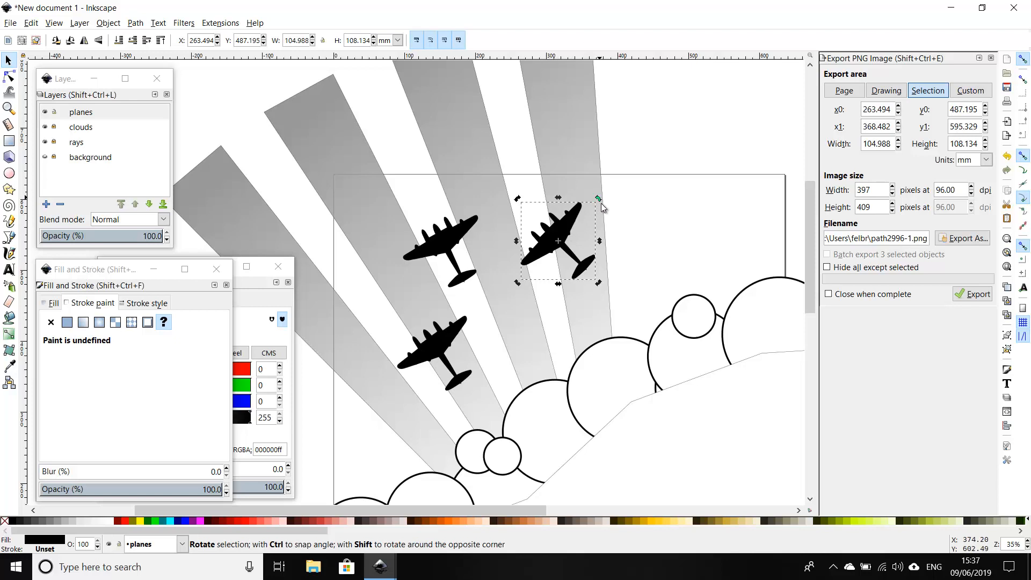
pyautogui.moveTo(601, 203)
pyautogui.mouseDown()
pyautogui.moveTo(609, 226)
pyautogui.moveTo(593, 235)
pyautogui.moveTo(592, 222)
pyautogui.mouseUp()
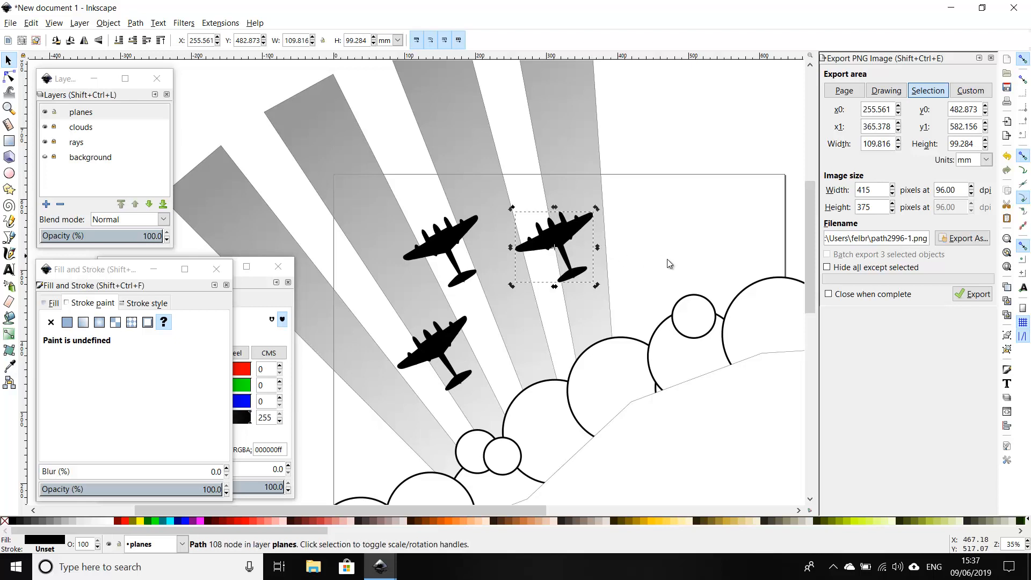
pyautogui.press('-')
pyautogui.press('-')
pyautogui.press('-')
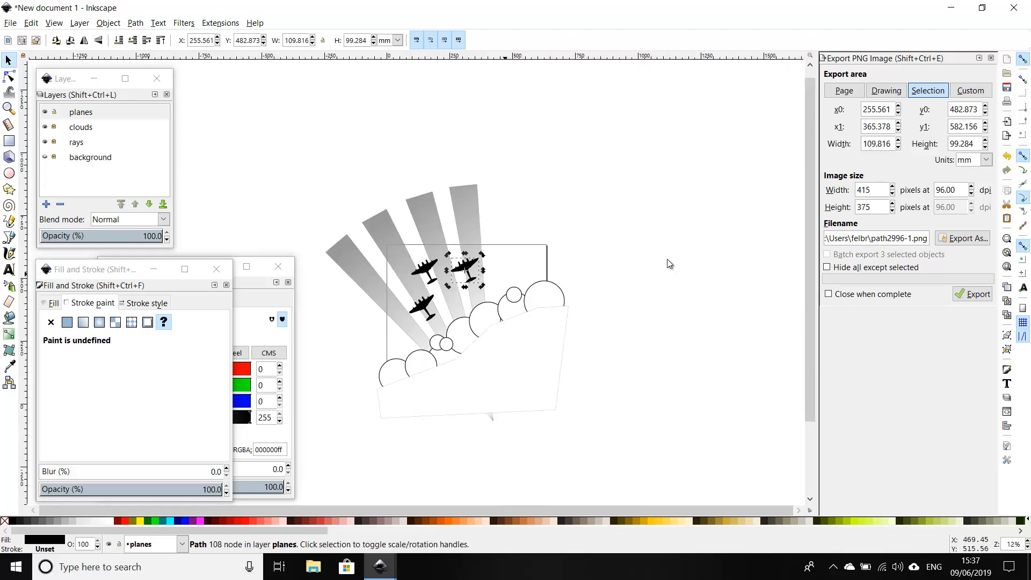
pyautogui.click(626, 252)
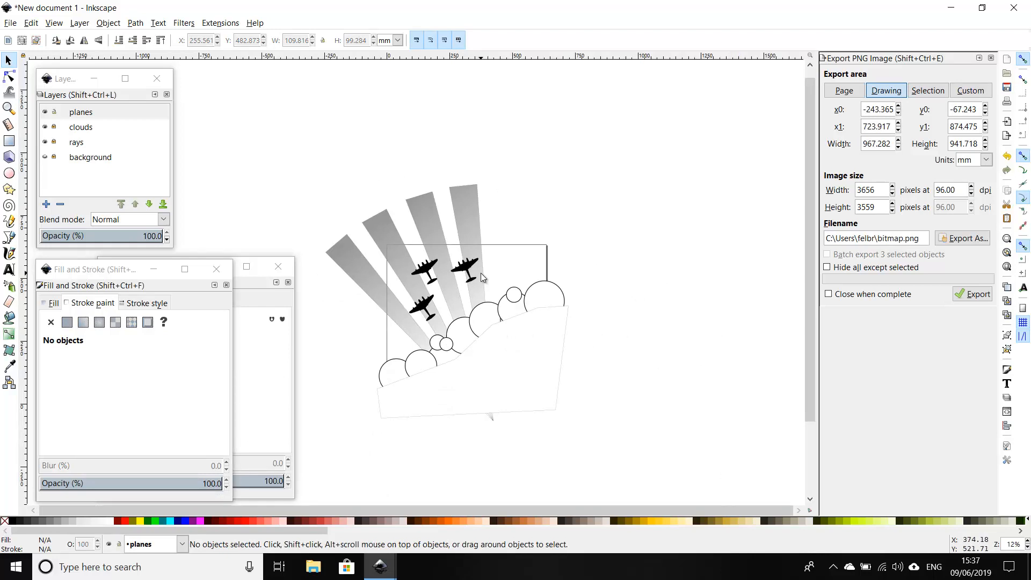
# Nudge the upper right plane down slightly and turn it a touch further clockwise, to a bounding width of about 112 mm
pyautogui.press('+')
pyautogui.press('+')
pyautogui.press('+')
pyautogui.click(625, 221)
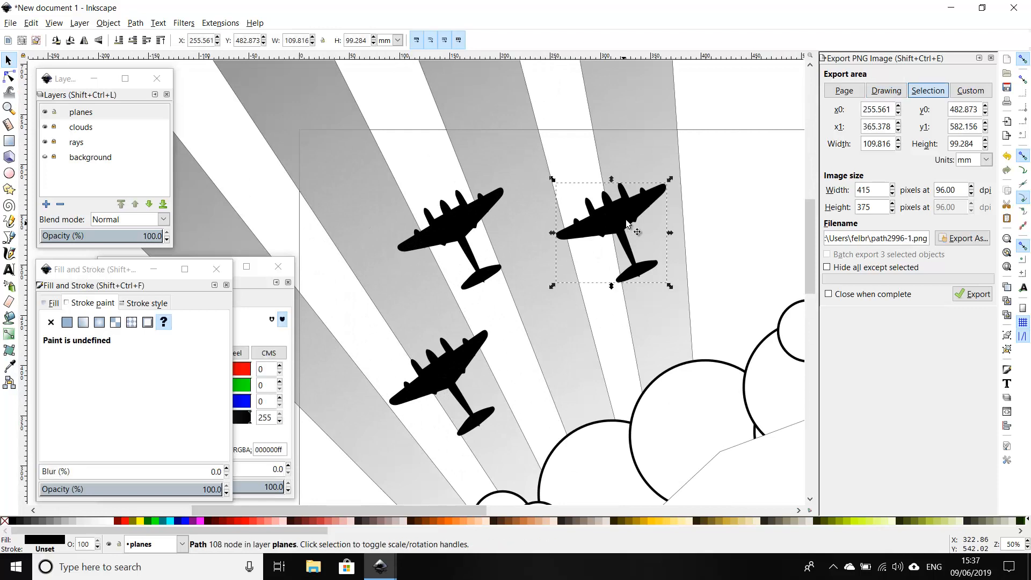
pyautogui.click(622, 217)
pyautogui.click(671, 178)
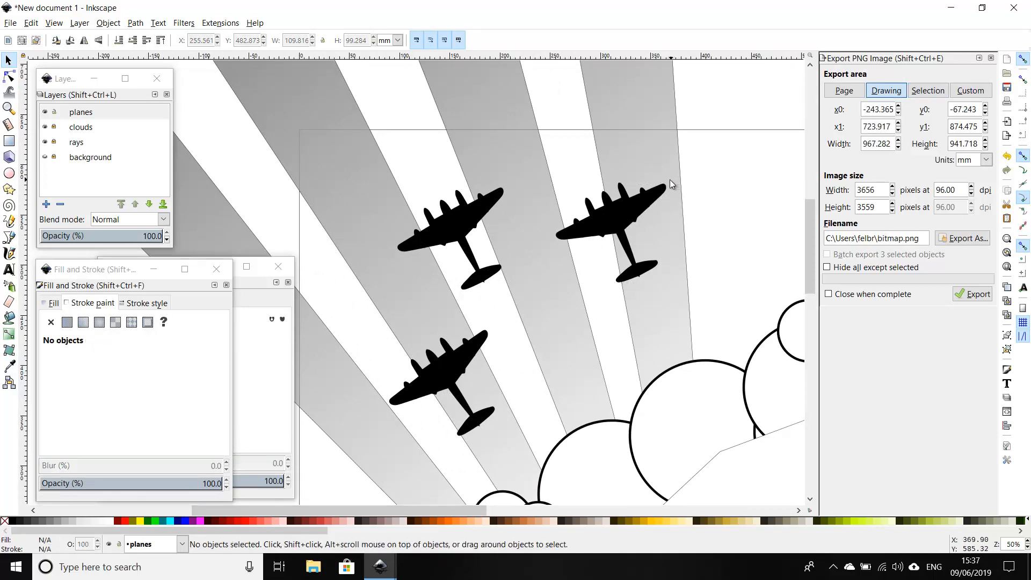
pyautogui.click(596, 217)
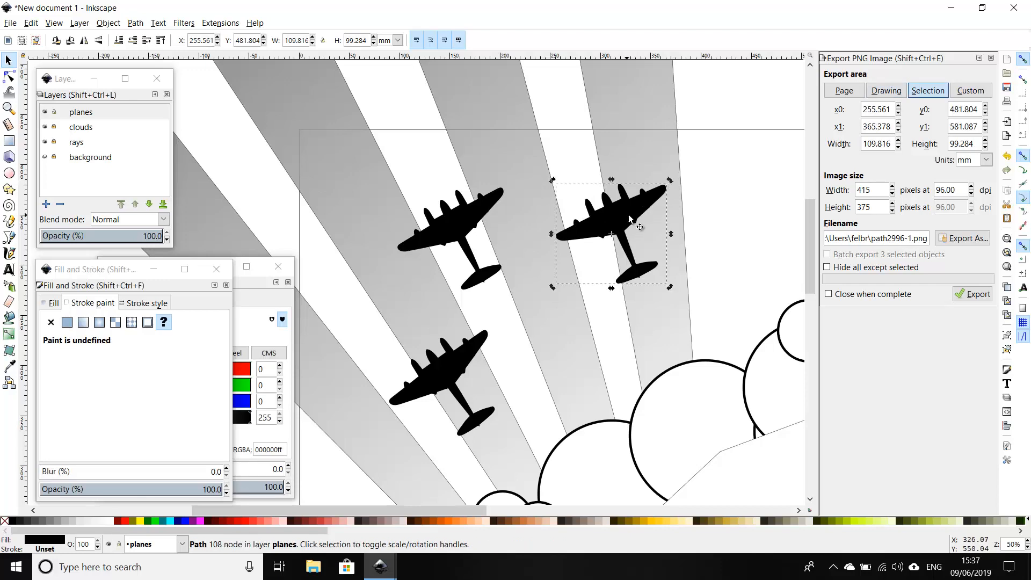
pyautogui.moveTo(672, 178); pyautogui.dragTo(673, 181)
pyautogui.press('-')
pyautogui.press('-')
pyautogui.press('-')
pyautogui.press('-')
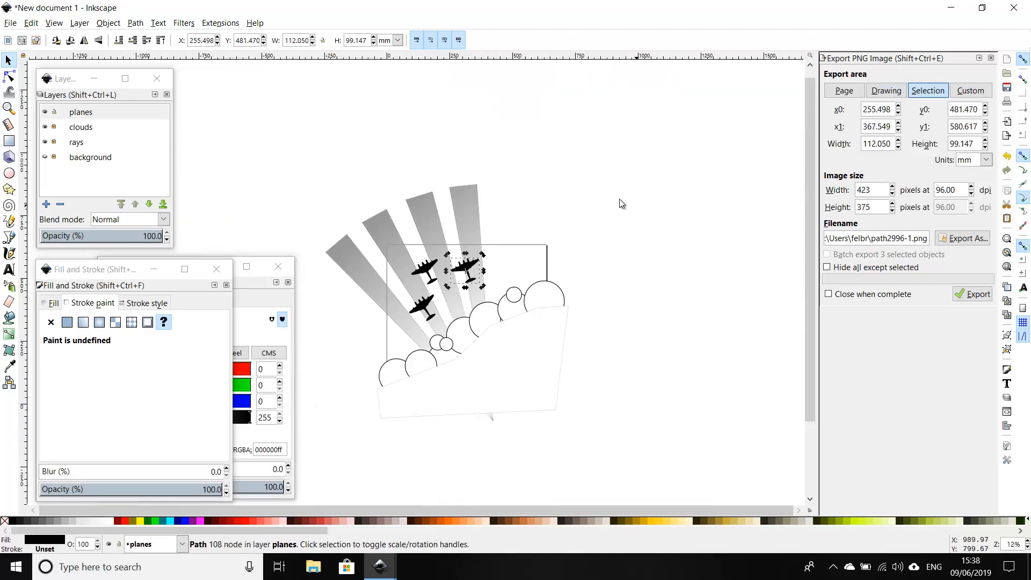
pyautogui.click(601, 205)
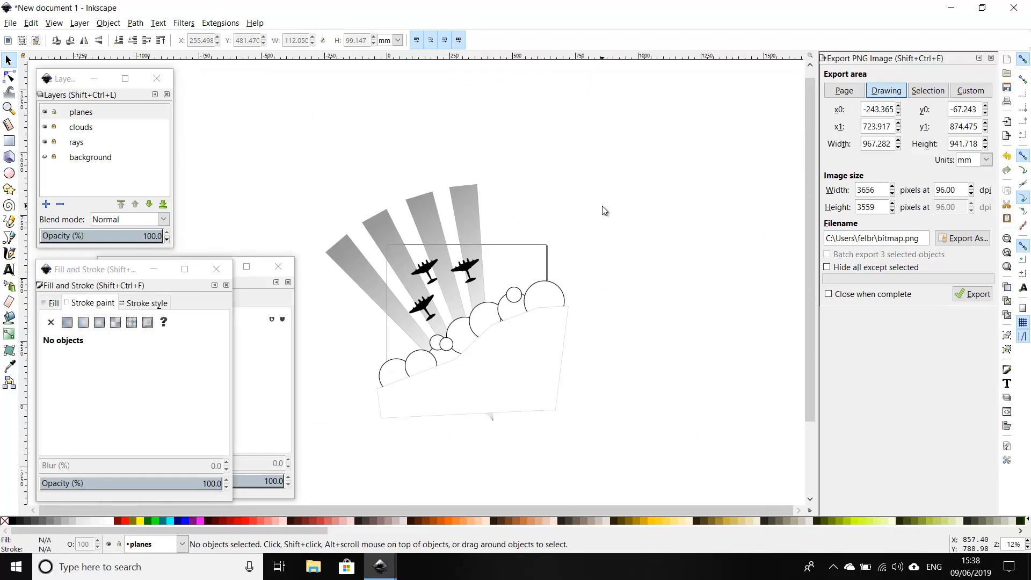
# Fine-tune the upper right plane with another small clockwise rotation, to a bounding width of about 114 mm
pyautogui.press('+')
pyautogui.press('+')
pyautogui.press('+')
pyautogui.press('+')
pyautogui.click(619, 214)
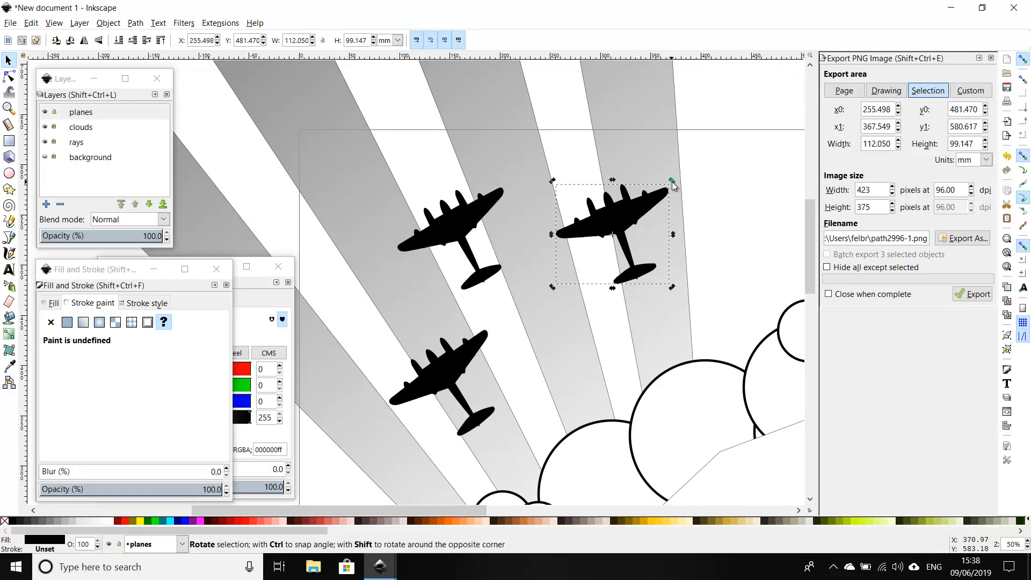
pyautogui.moveTo(672, 182); pyautogui.dragTo(675, 184)
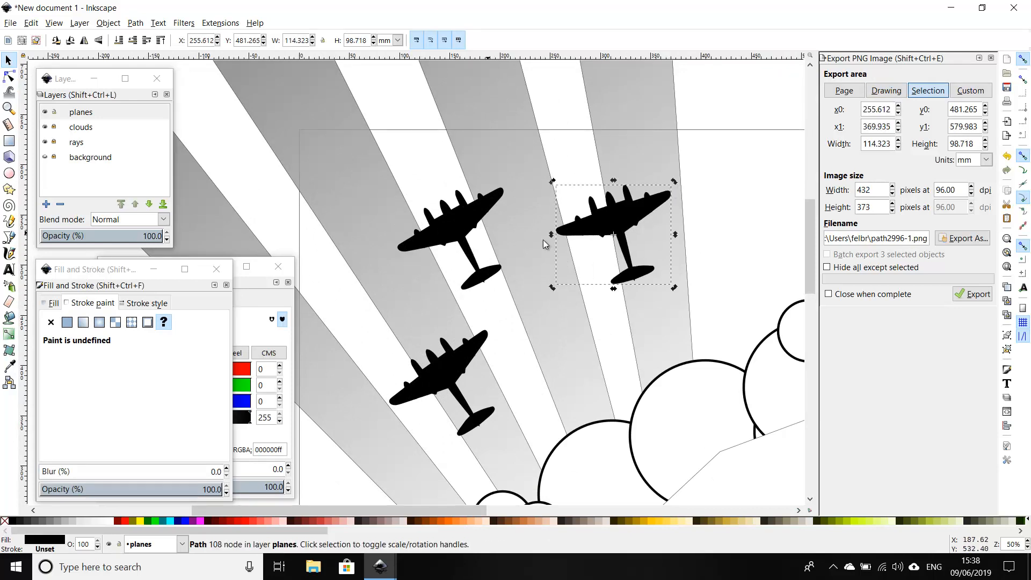
pyautogui.click(742, 228)
pyautogui.press('-')
pyautogui.press('-')
pyautogui.press('-')
pyautogui.press('-')
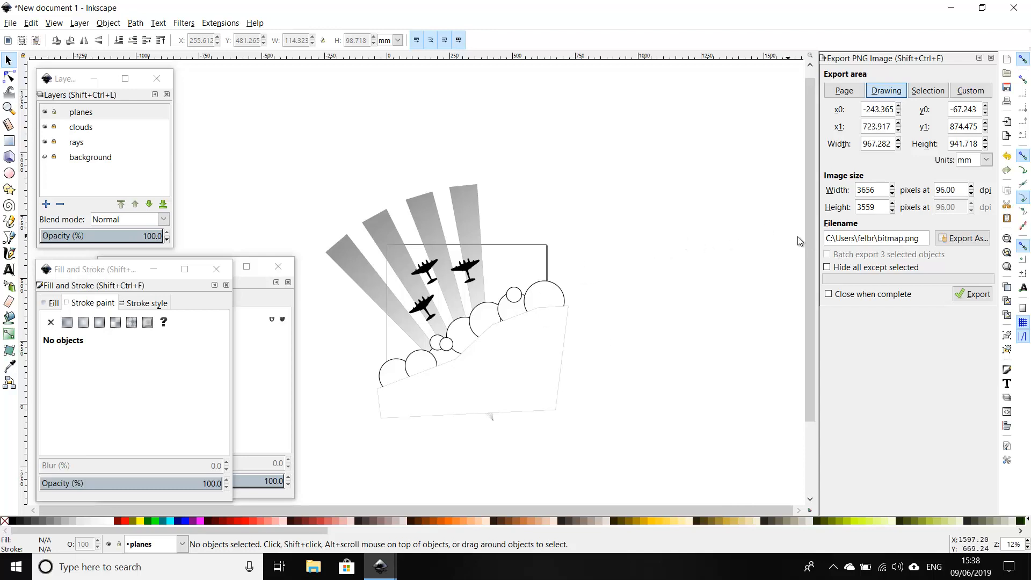
pyautogui.moveTo(810, 242); pyautogui.dragTo(812, 290)
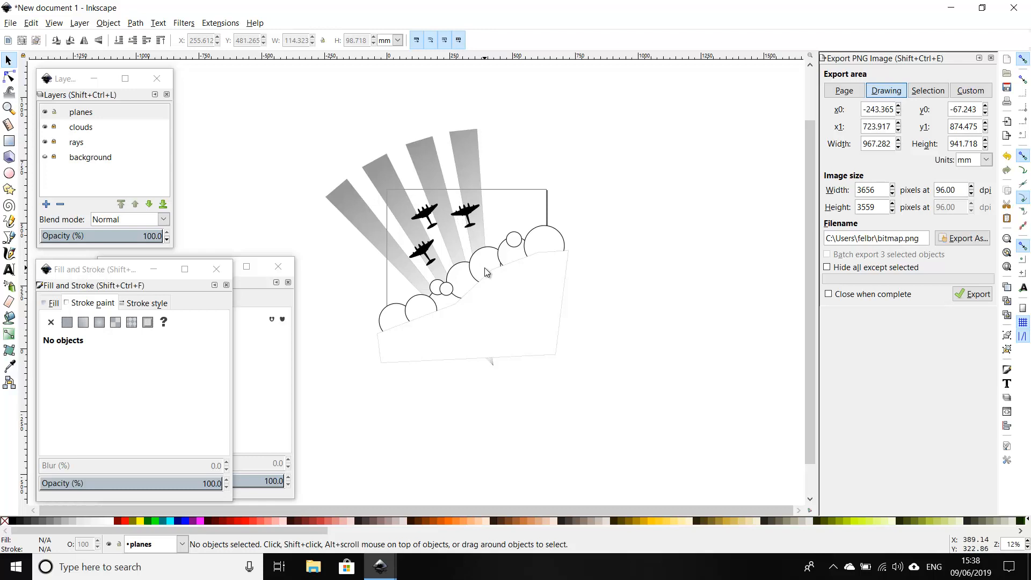
# Lock the planes layer and add a layer named text above it
pyautogui.click(54, 113)
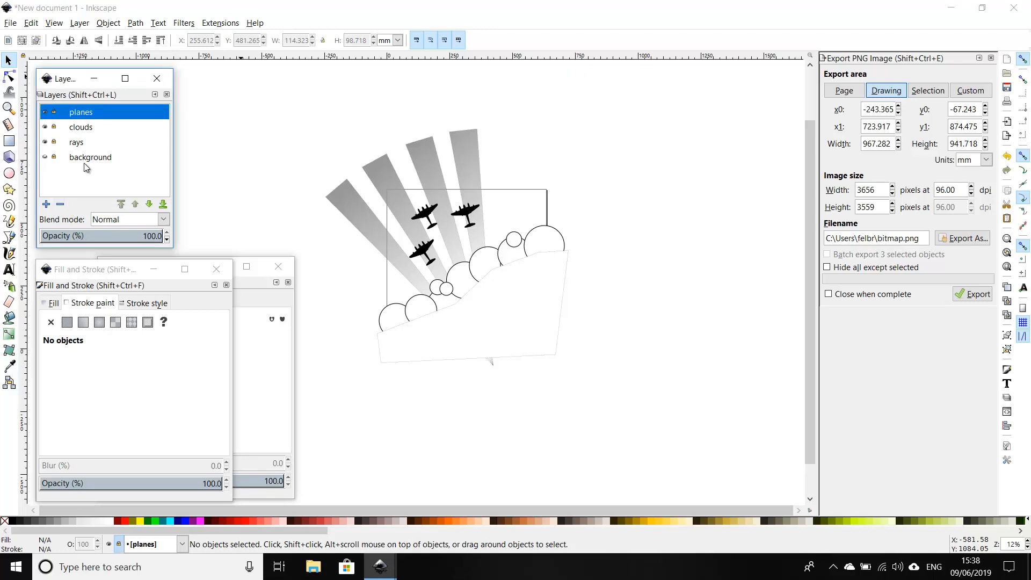
pyautogui.click(47, 205)
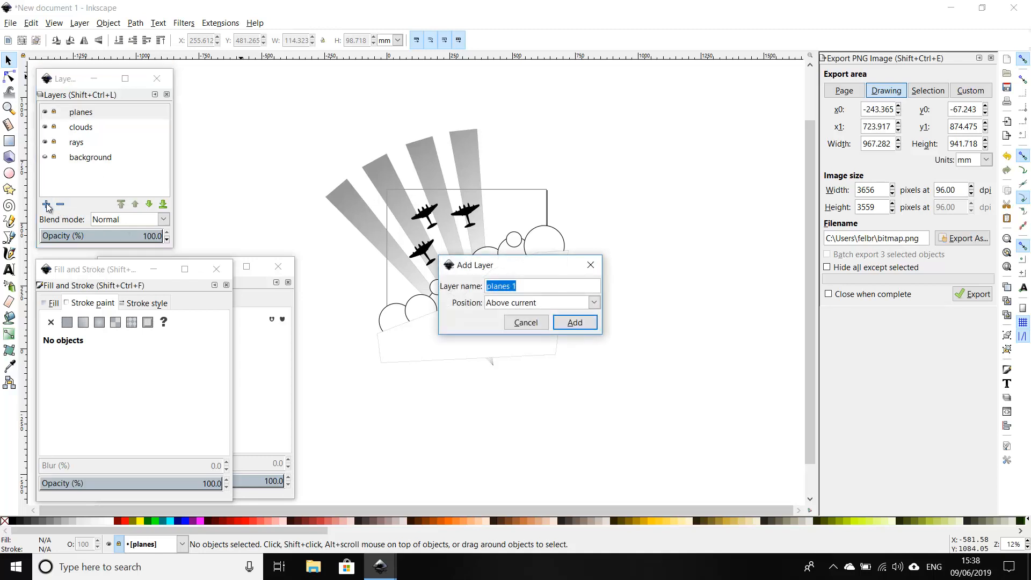
pyautogui.write('text')
pyautogui.click(594, 322)
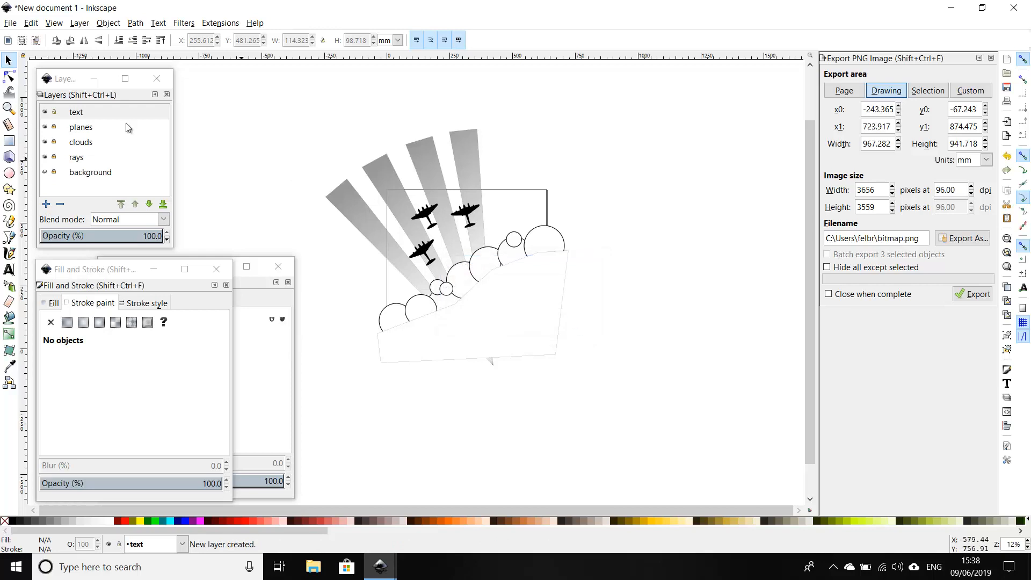
# Add the two-line text "D-Day" and "6th June" on the white area below the clouds
pyautogui.click(9, 269)
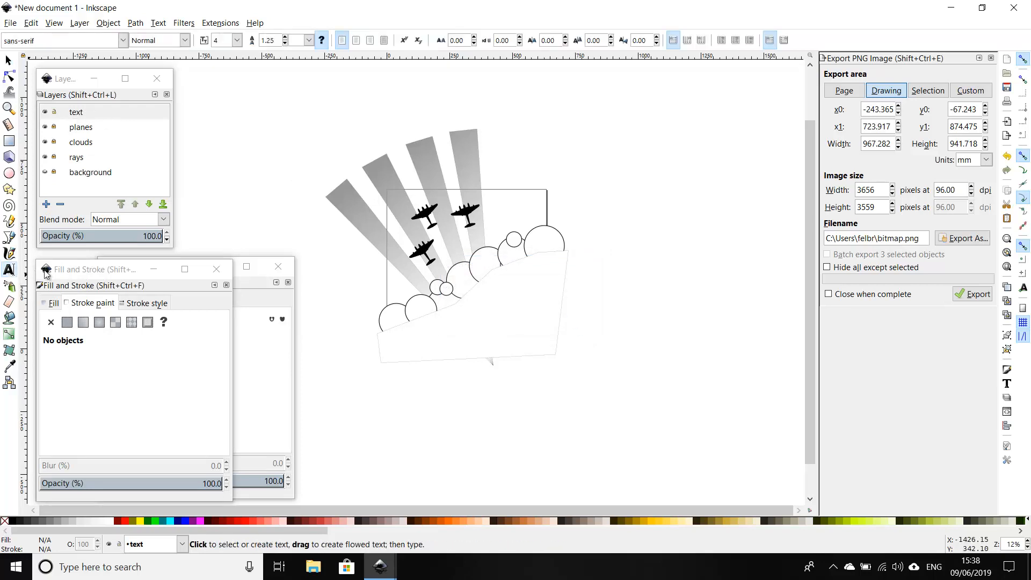
pyautogui.click(469, 319)
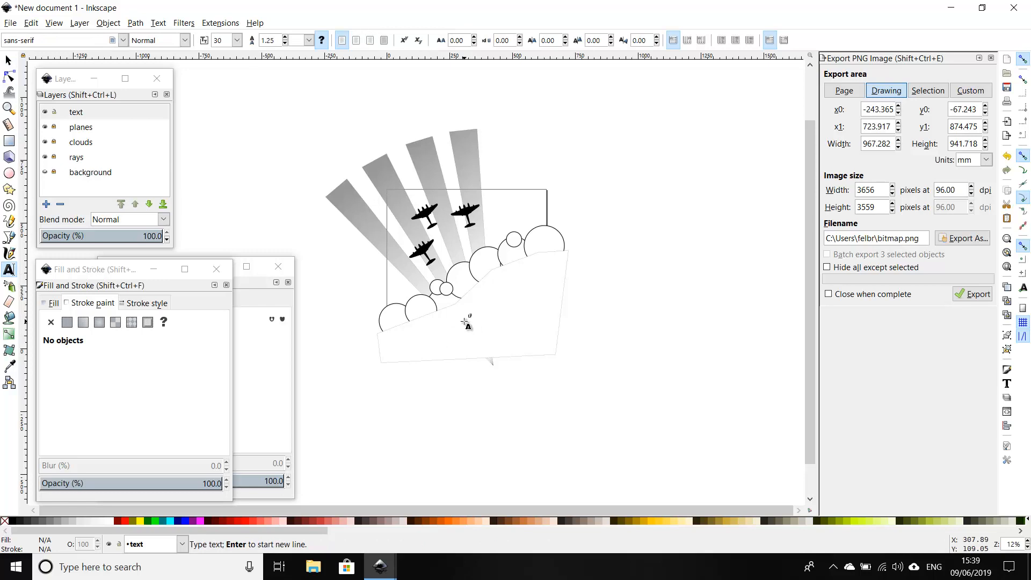
pyautogui.write('Image')
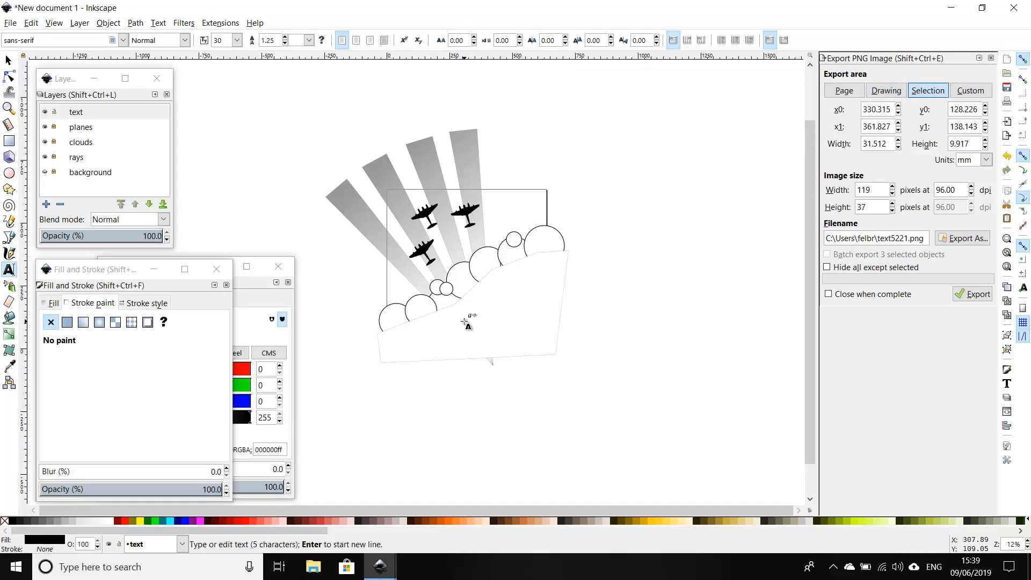
pyautogui.write('J')
pyautogui.press('BackSpace')
pyautogui.write('6th June')
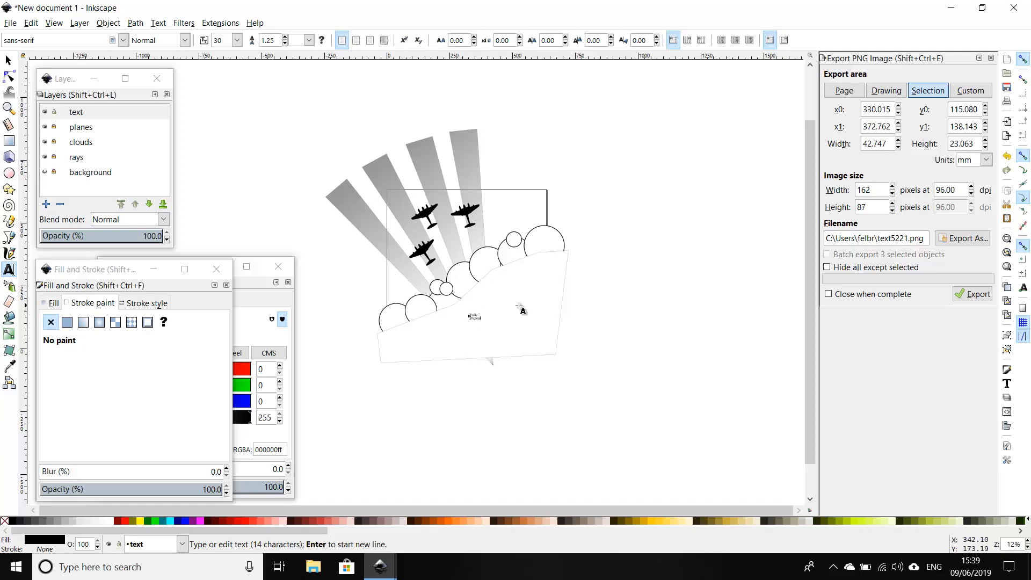
# Set the whole D-Day text to font size 144 and centre-align its lines
pyautogui.hotkey('ctrl', 'a')
pyautogui.click(236, 40)
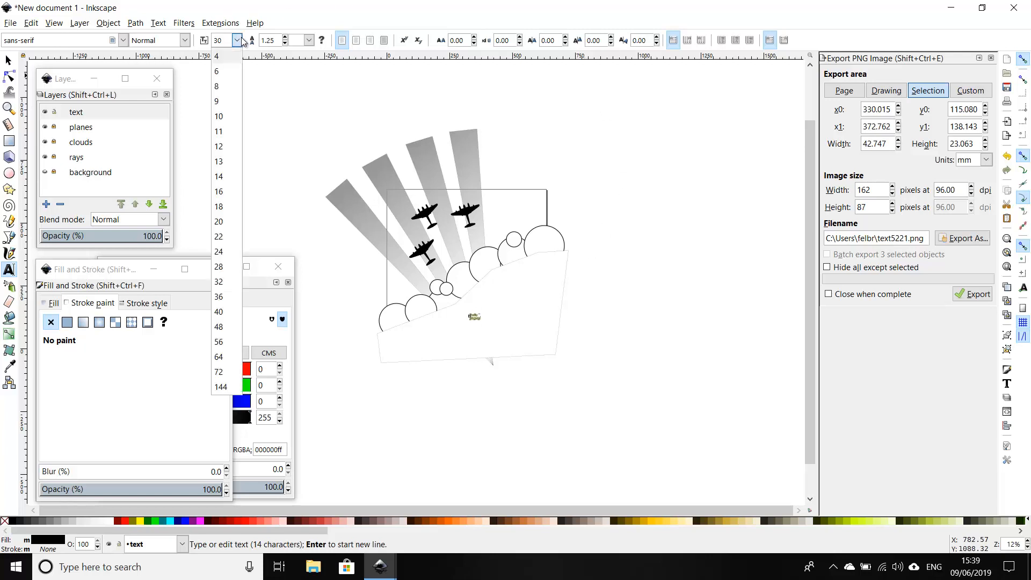
pyautogui.click(223, 388)
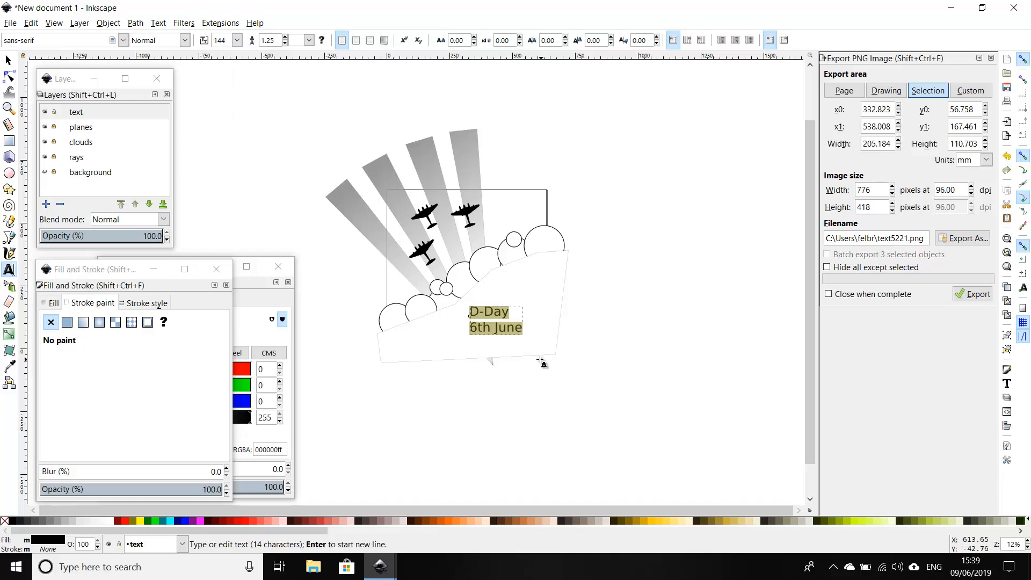
pyautogui.click(357, 42)
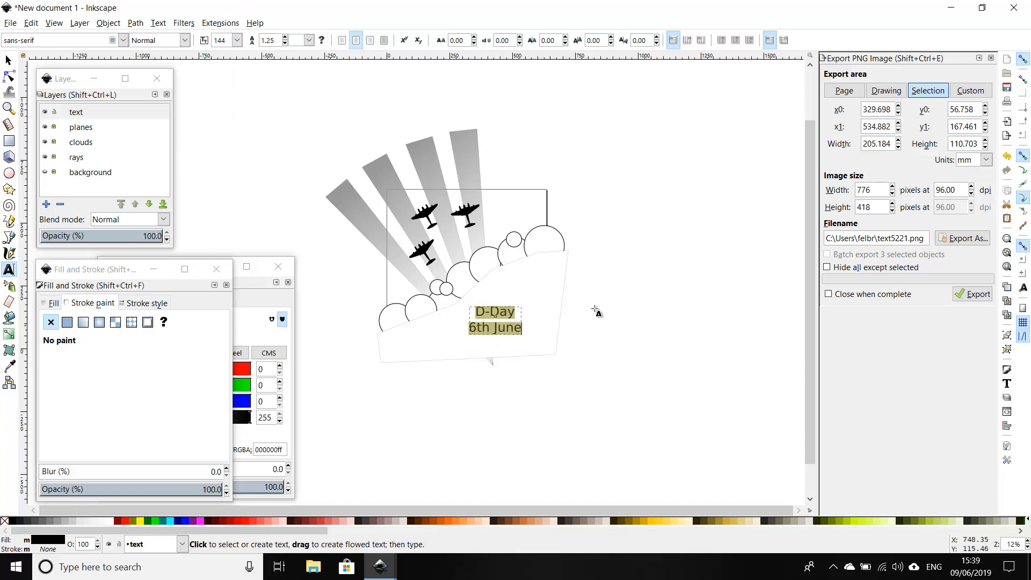
pyautogui.press('BackSpace')
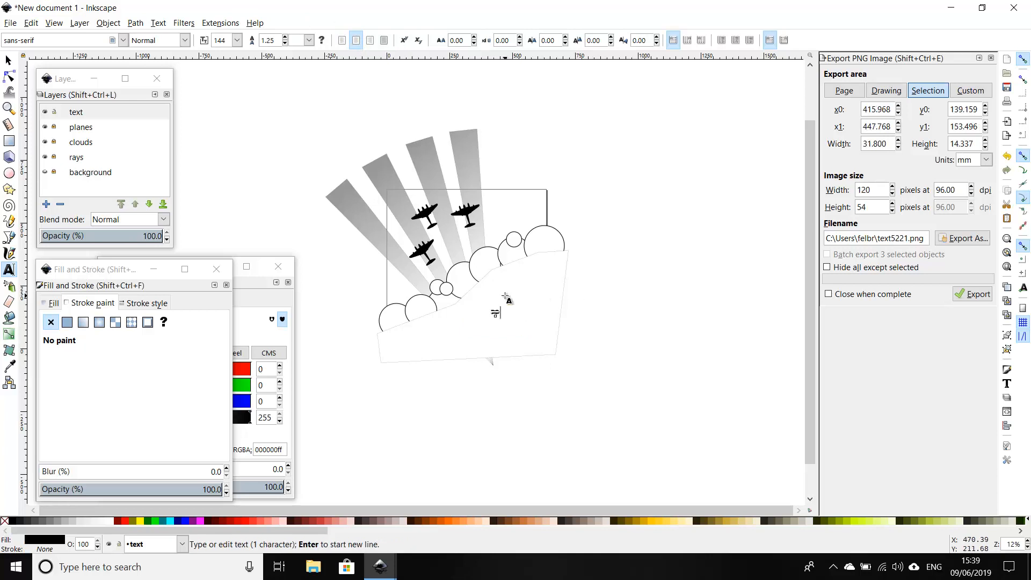
pyautogui.press('Escape')
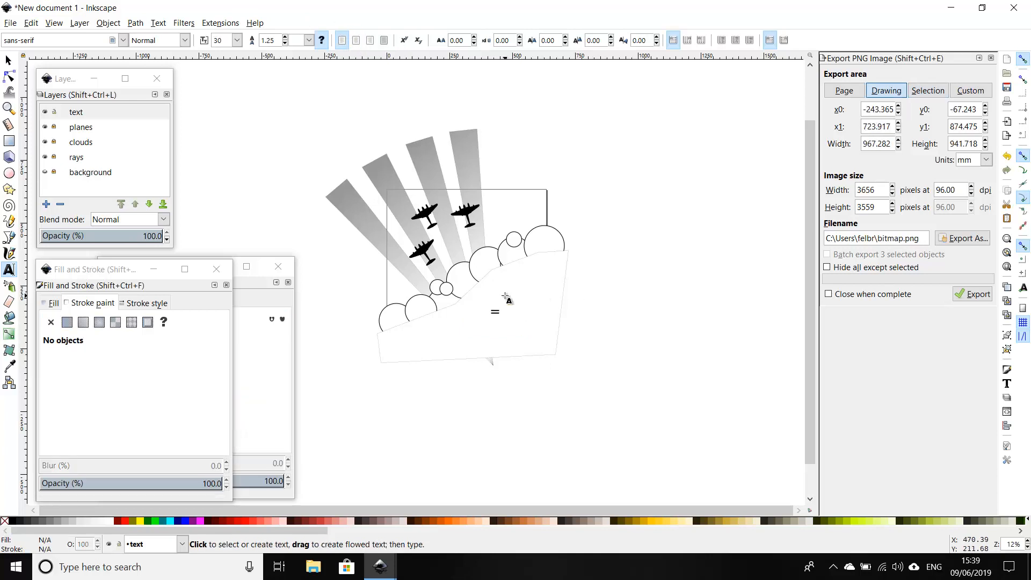
pyautogui.hotkey('ctrl', 'z')
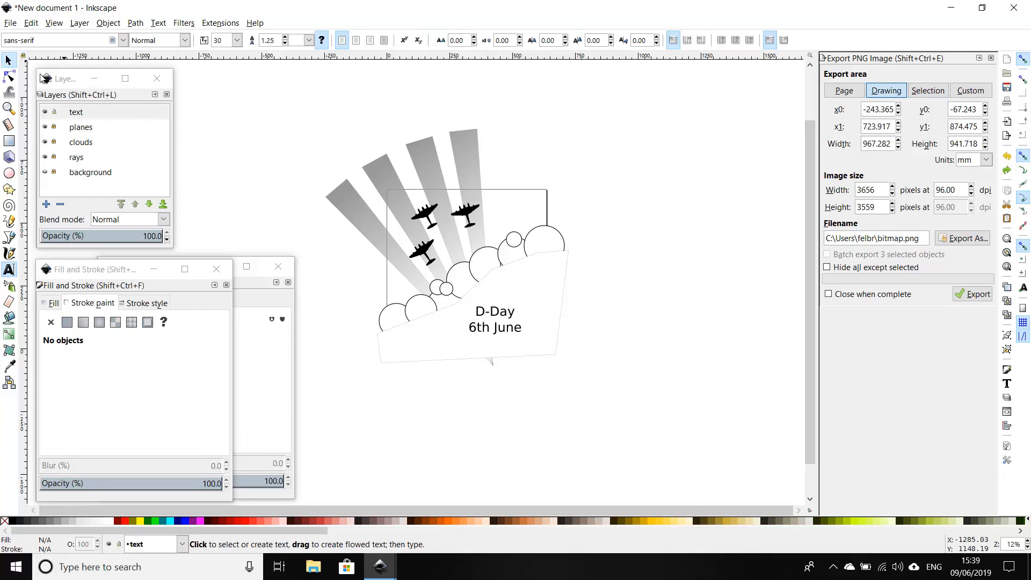
# Move the D-Day text slightly up and left on the white area, to about X 307, Y 90 mm
pyautogui.press('s')
pyautogui.press('=')
pyautogui.press('=')
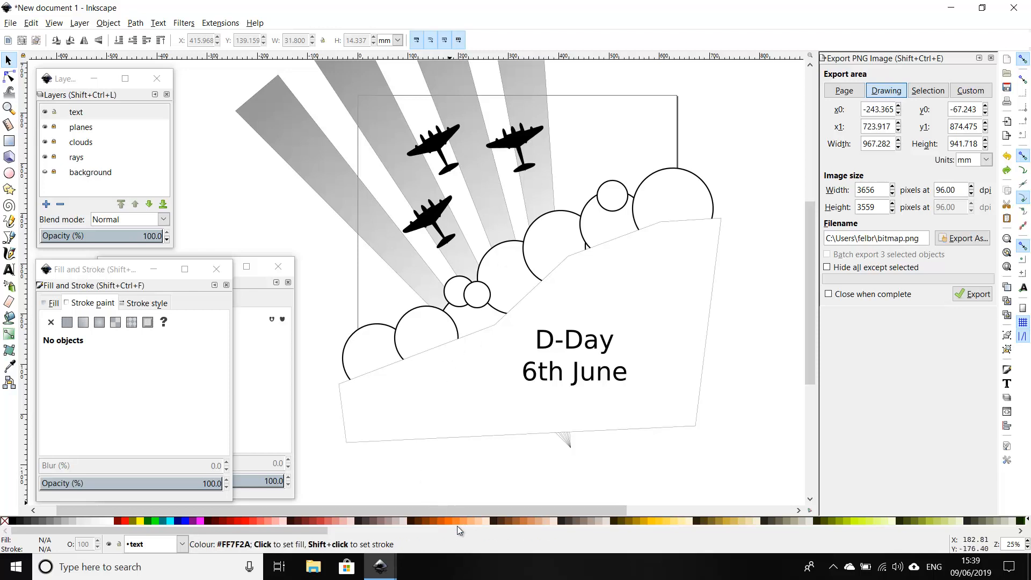
pyautogui.moveTo(455, 511); pyautogui.dragTo(522, 515)
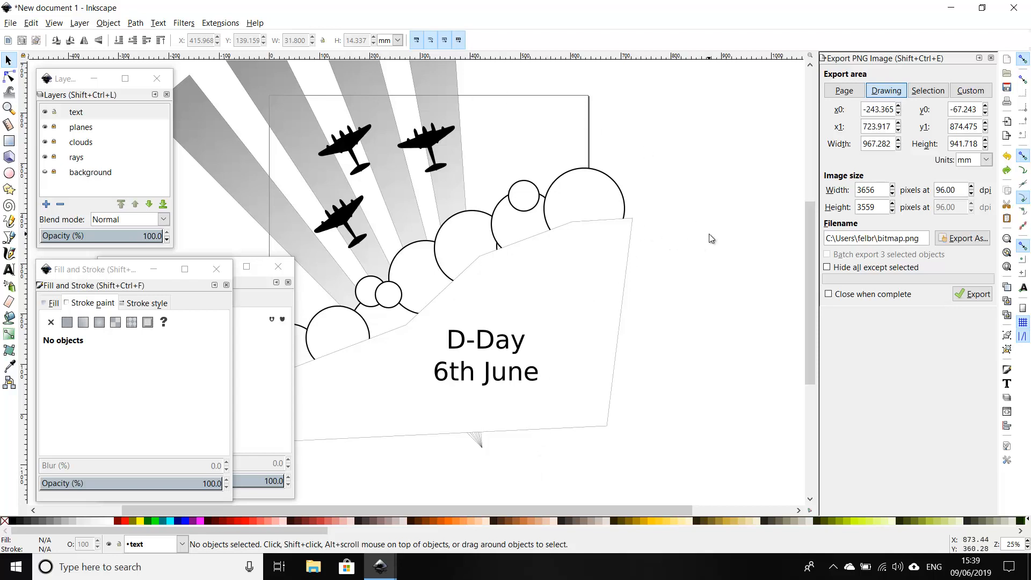
pyautogui.scroll(1, 811, 225)
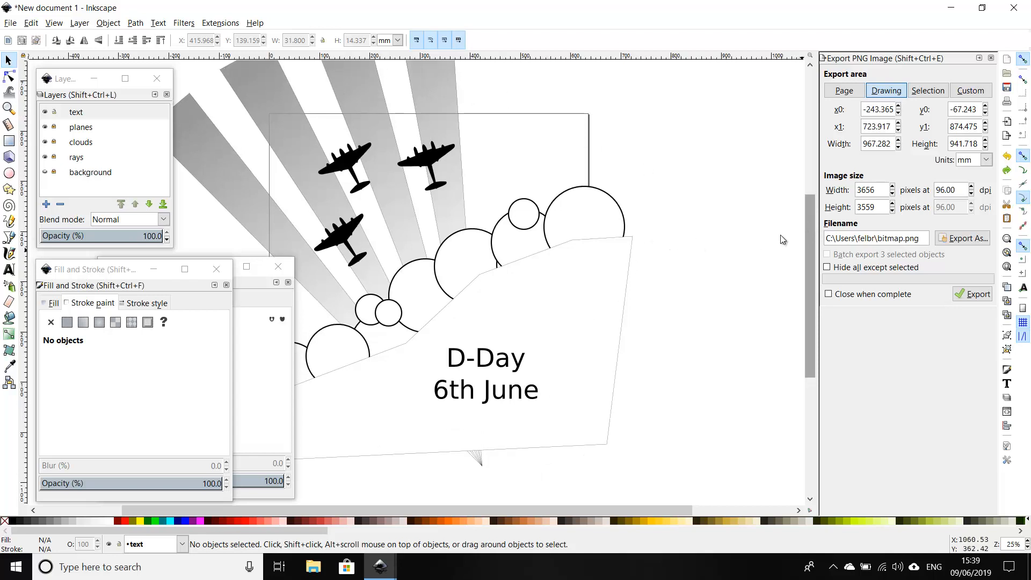
pyautogui.click(488, 359)
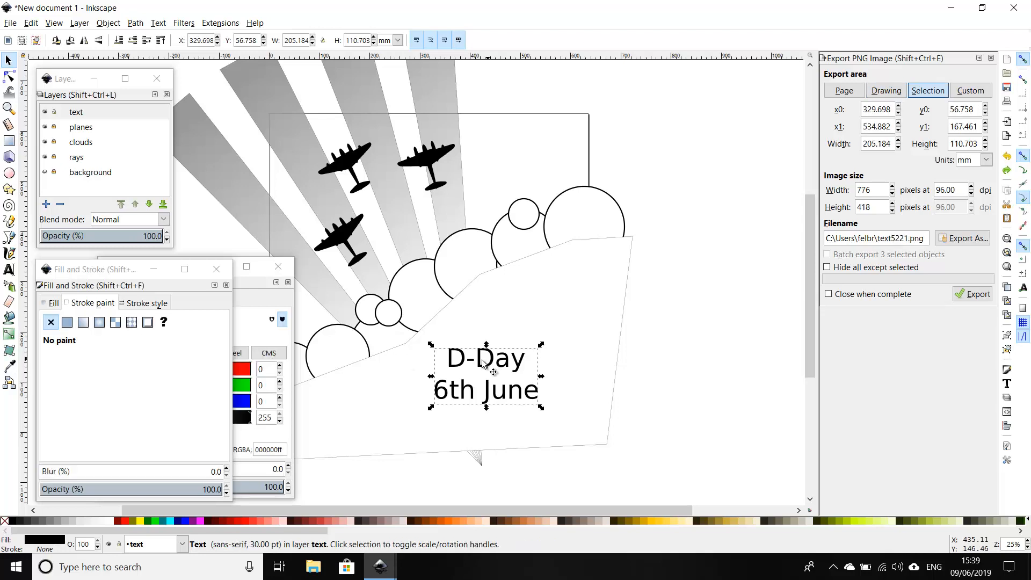
pyautogui.moveTo(485, 366); pyautogui.dragTo(472, 344)
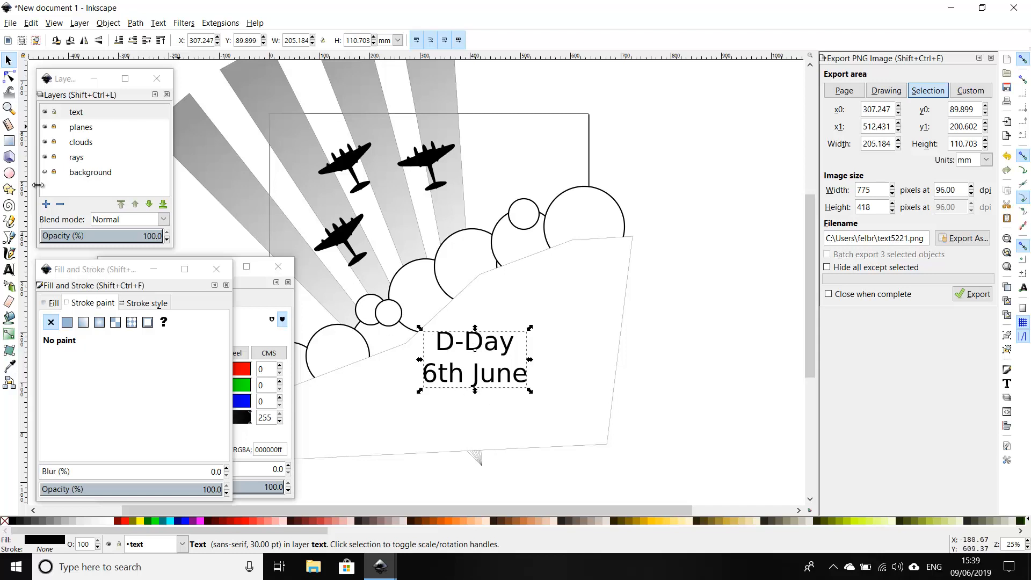
# Set the font of both lines of the D-Day text to Call Of Ops Duty
pyautogui.click(9, 270)
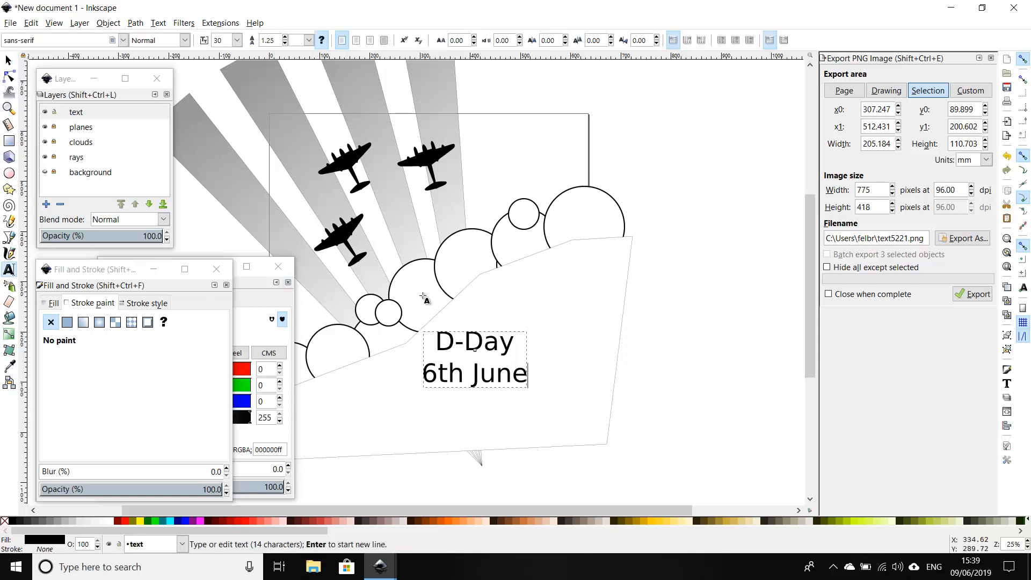
pyautogui.click(439, 343)
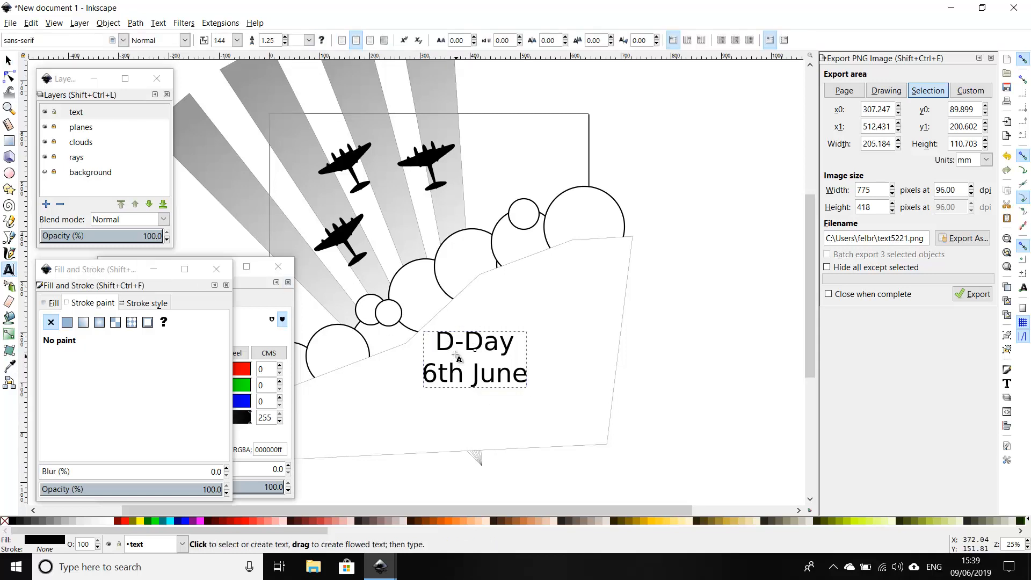
pyautogui.hotkey('ctrl', 'a')
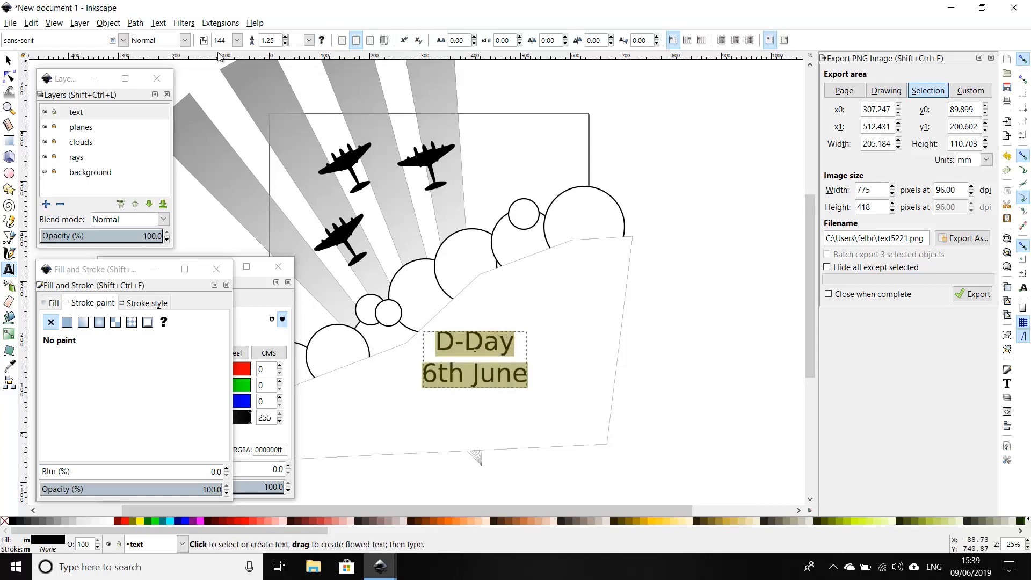
pyautogui.click(124, 41)
pyautogui.scroll(-15, 115, 54)
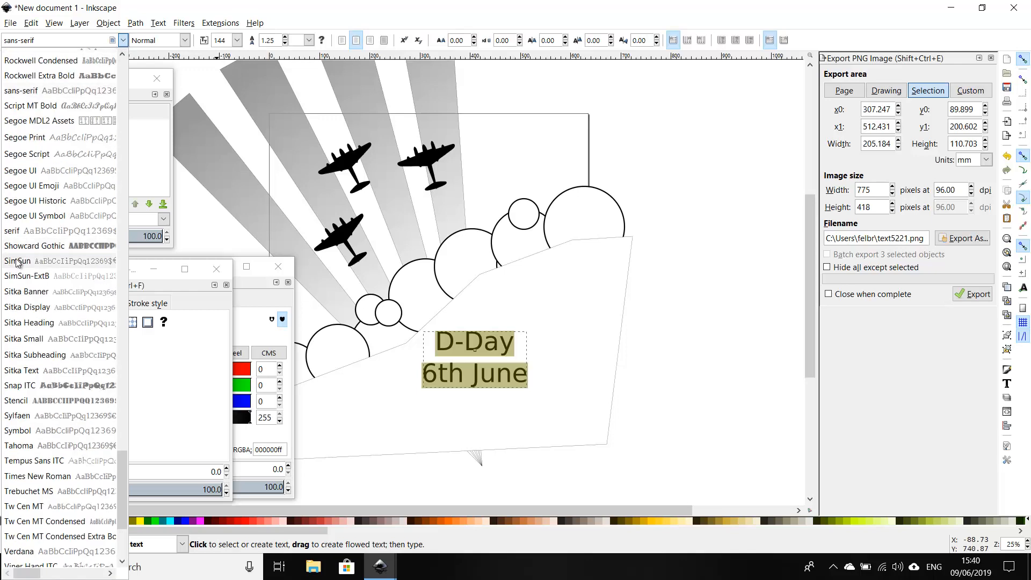
pyautogui.scroll(2, 18, 260)
pyautogui.scroll(5, 18, 260)
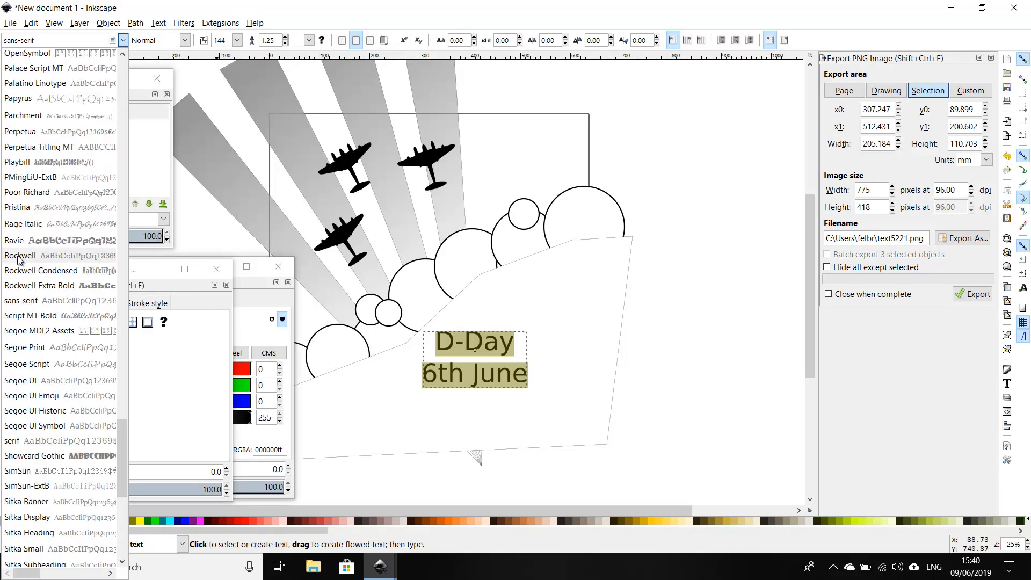
pyautogui.scroll(2, 24, 258)
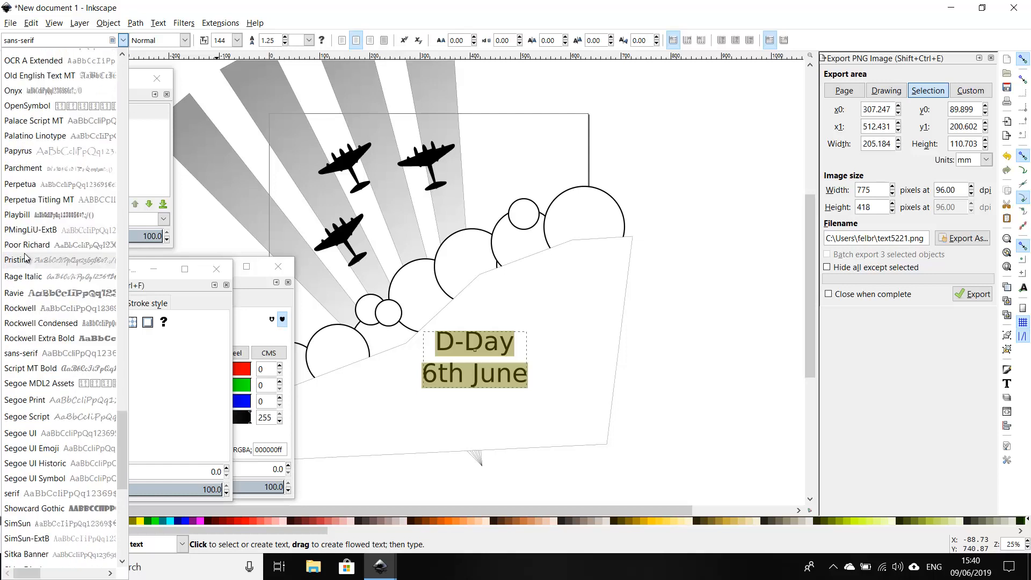
pyautogui.scroll(2, 25, 258)
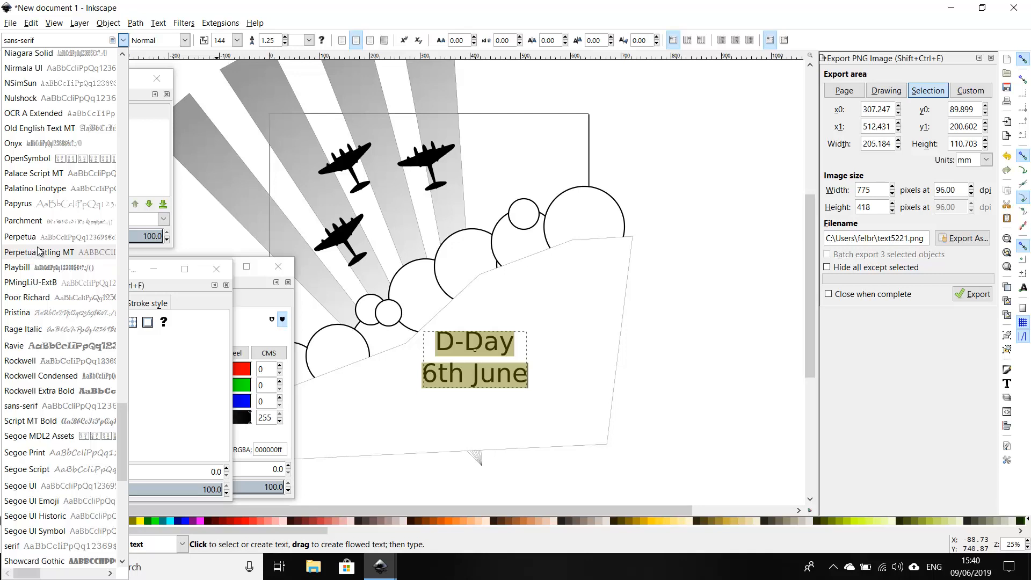
pyautogui.scroll(7, 39, 250)
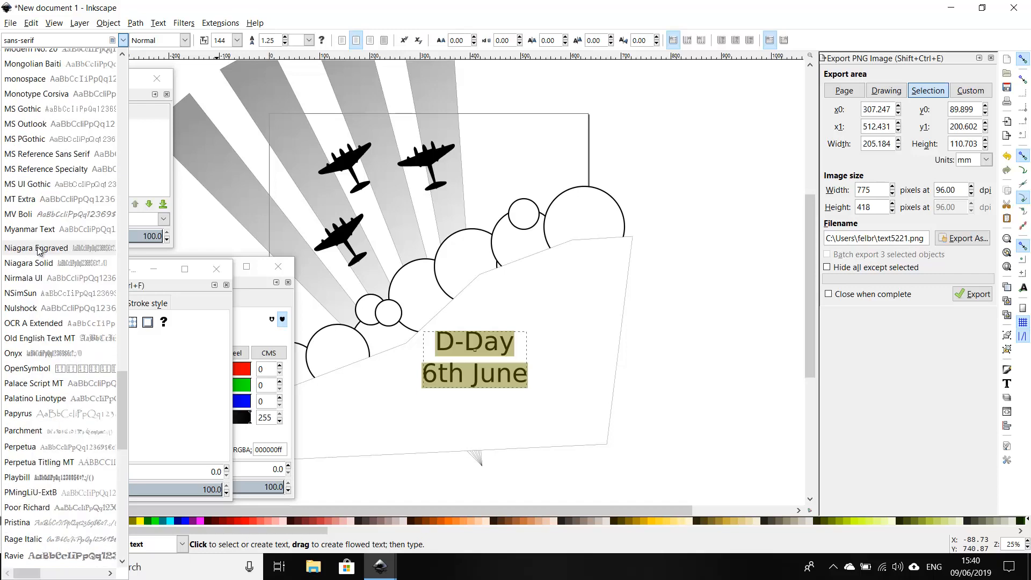
pyautogui.scroll(12, 39, 250)
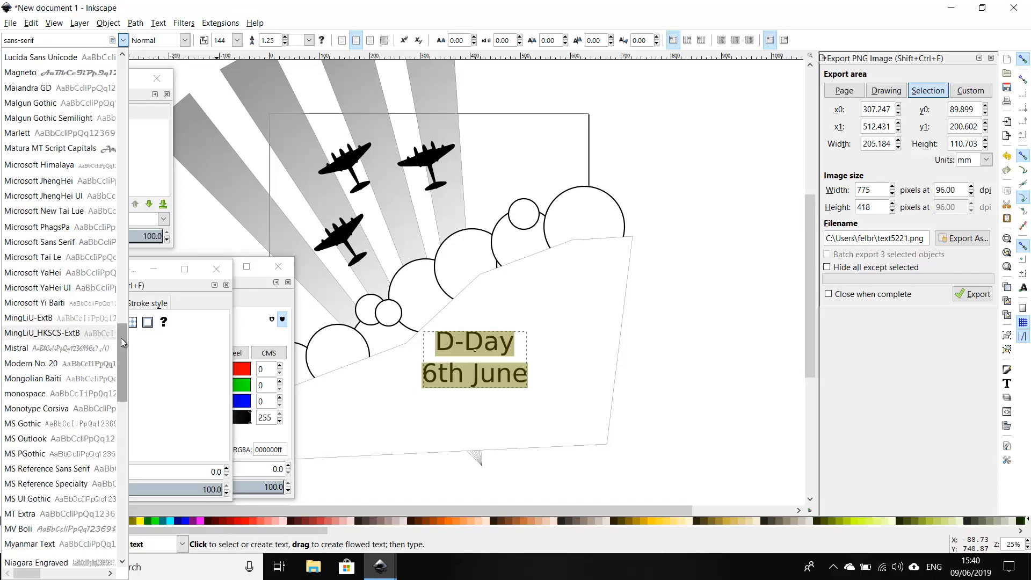
pyautogui.moveTo(163, 198); pyautogui.dragTo(80, 231)
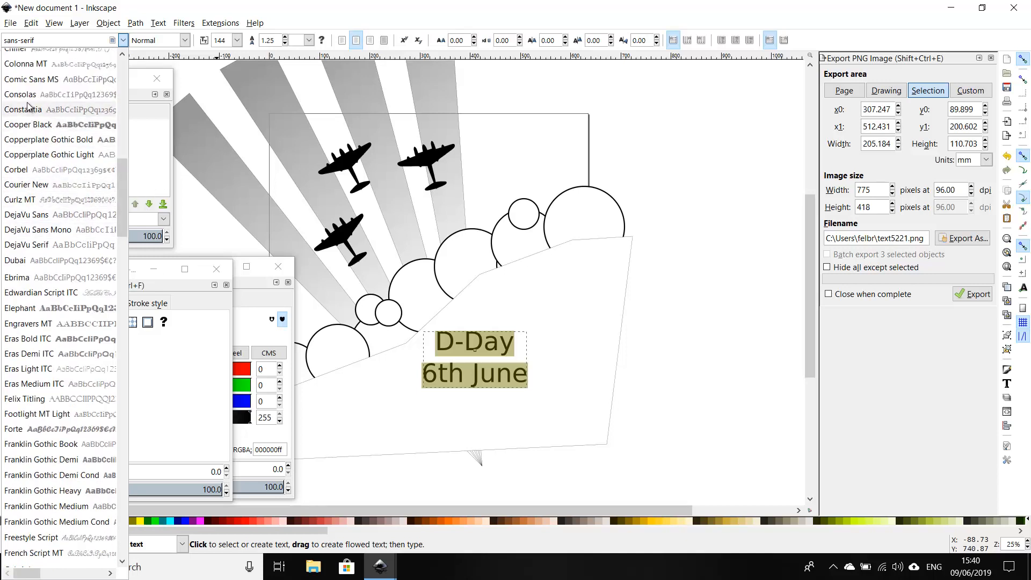
pyautogui.scroll(3, 28, 116)
pyautogui.scroll(1, 28, 108)
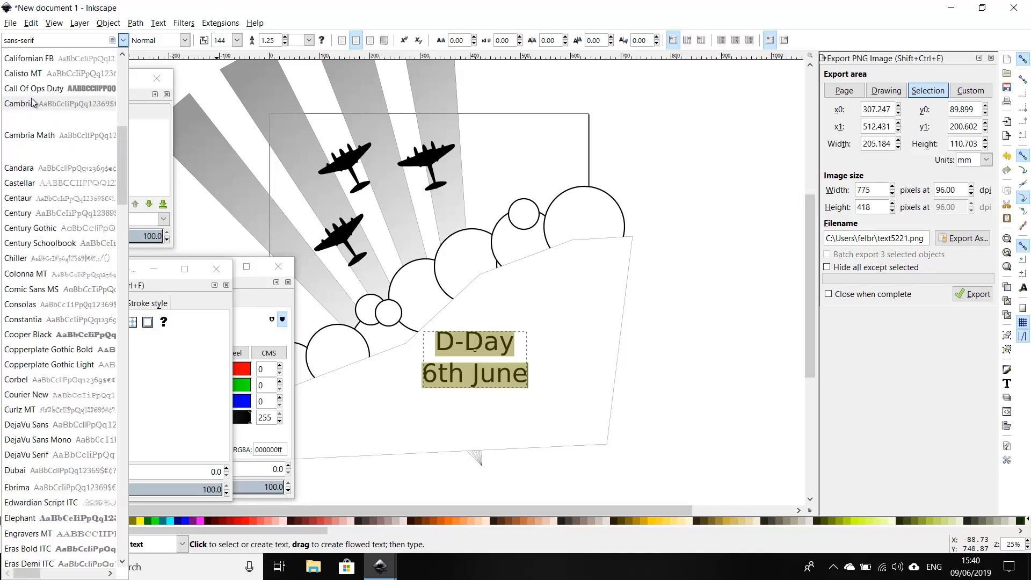
pyautogui.click(33, 89)
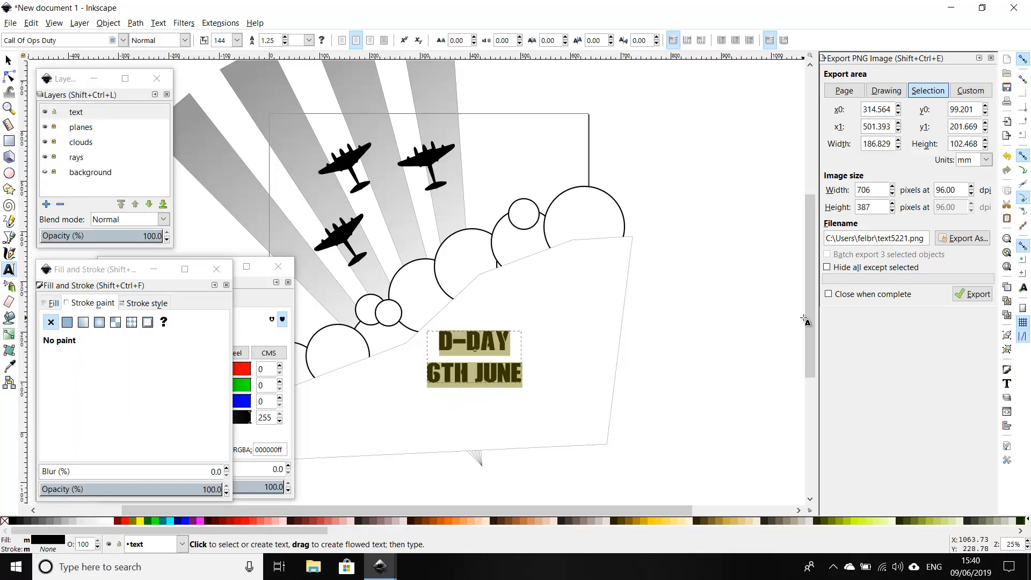
# Enlarge the D-Day text to about 236 by 148 mm and move it to about X 296, Y 84 mm
pyautogui.moveTo(813, 327); pyautogui.dragTo(817, 359)
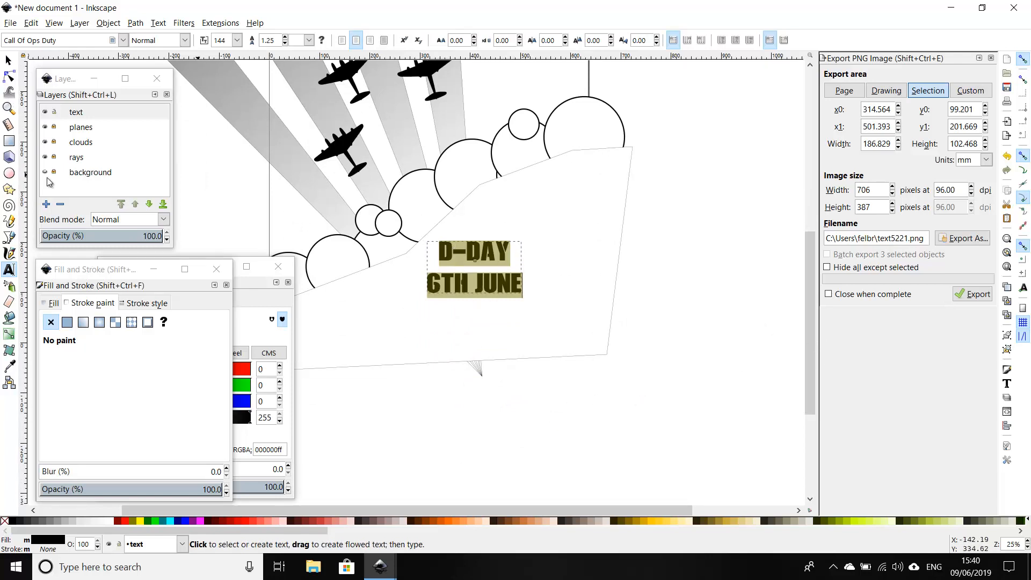
pyautogui.click(8, 60)
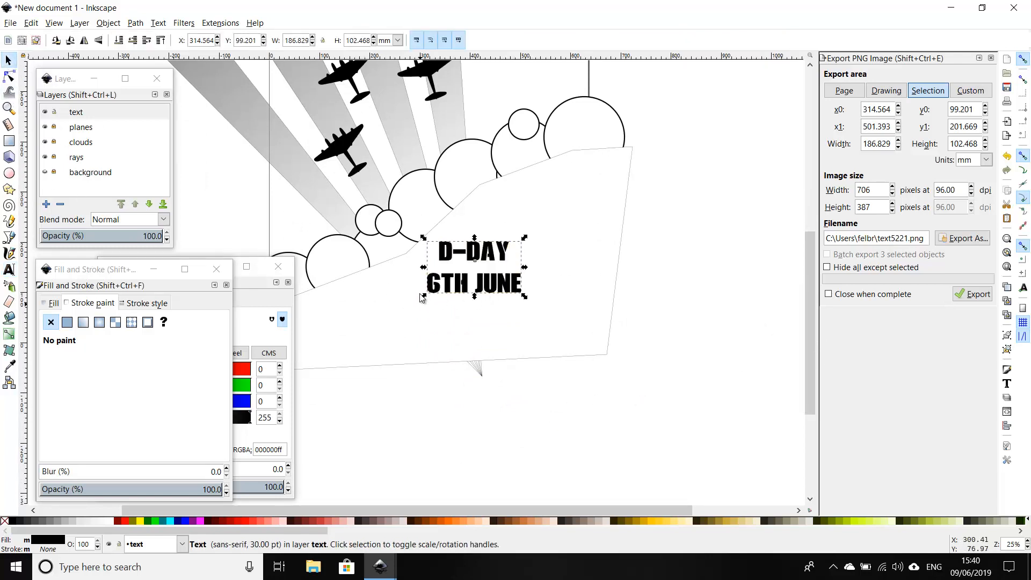
pyautogui.moveTo(423, 296); pyautogui.dragTo(401, 318)
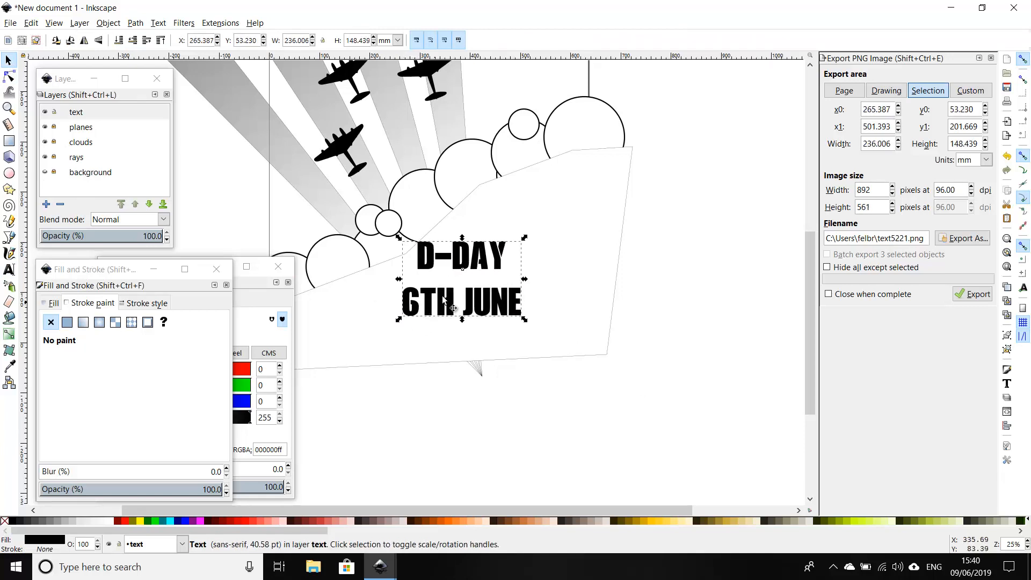
pyautogui.moveTo(462, 259); pyautogui.dragTo(479, 243)
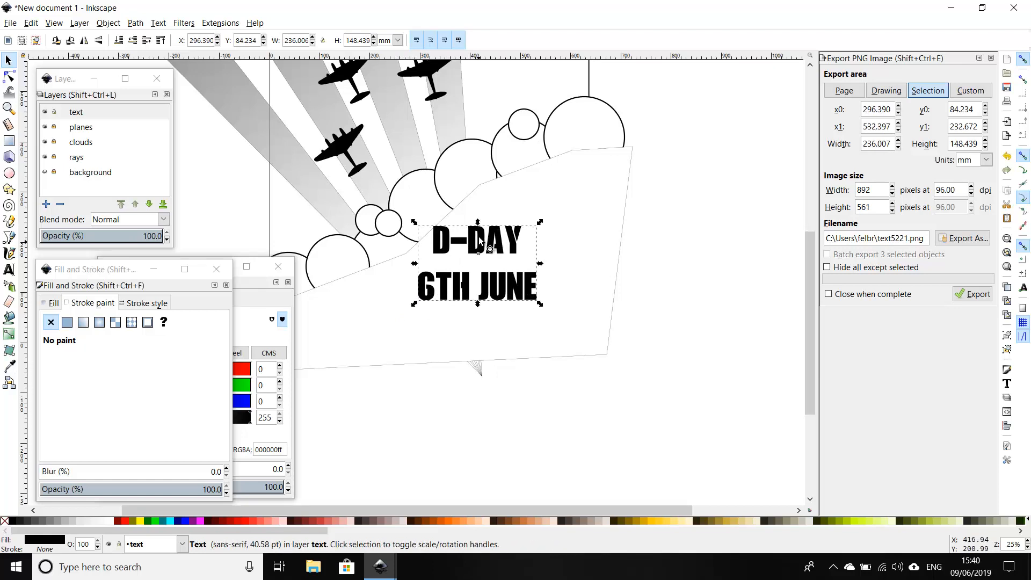
# Rotate the D-Day text slightly counter-clockwise to a bounding size of about 241 by 174 mm, and deselect it
pyautogui.click(480, 242)
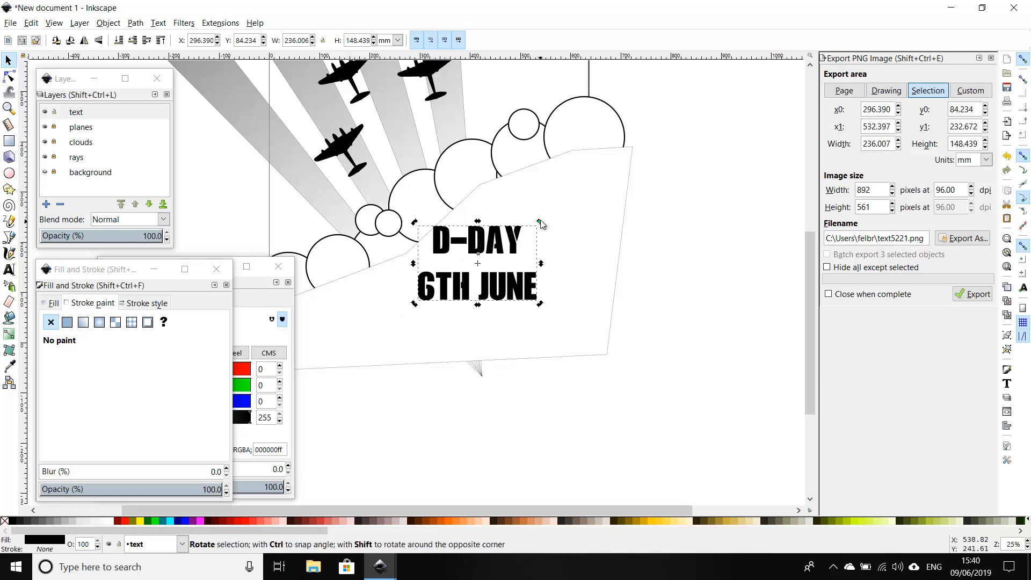
pyautogui.moveTo(540, 221); pyautogui.dragTo(538, 210)
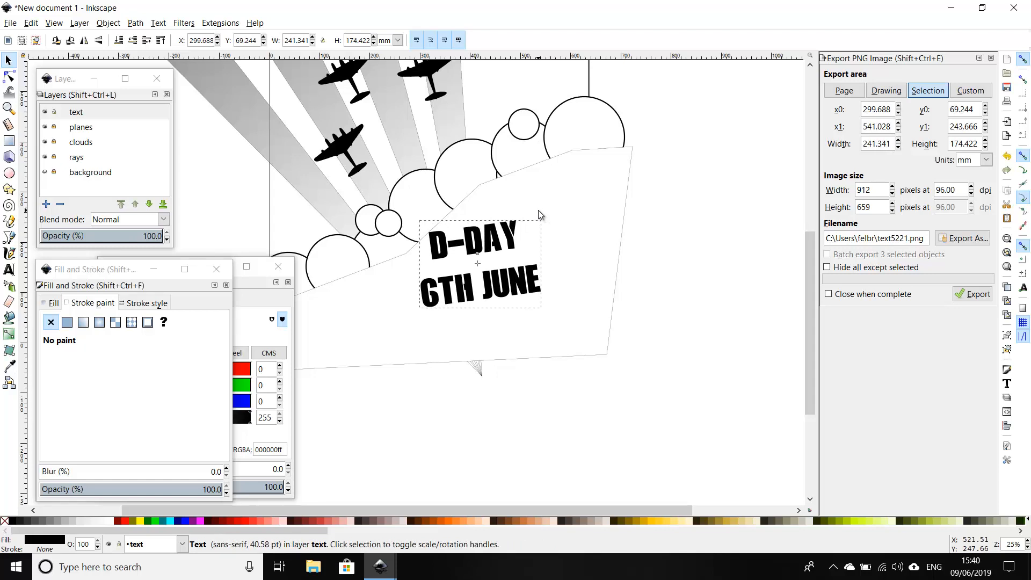
pyautogui.moveTo(538, 210); pyautogui.dragTo(538, 211)
pyautogui.click(665, 249)
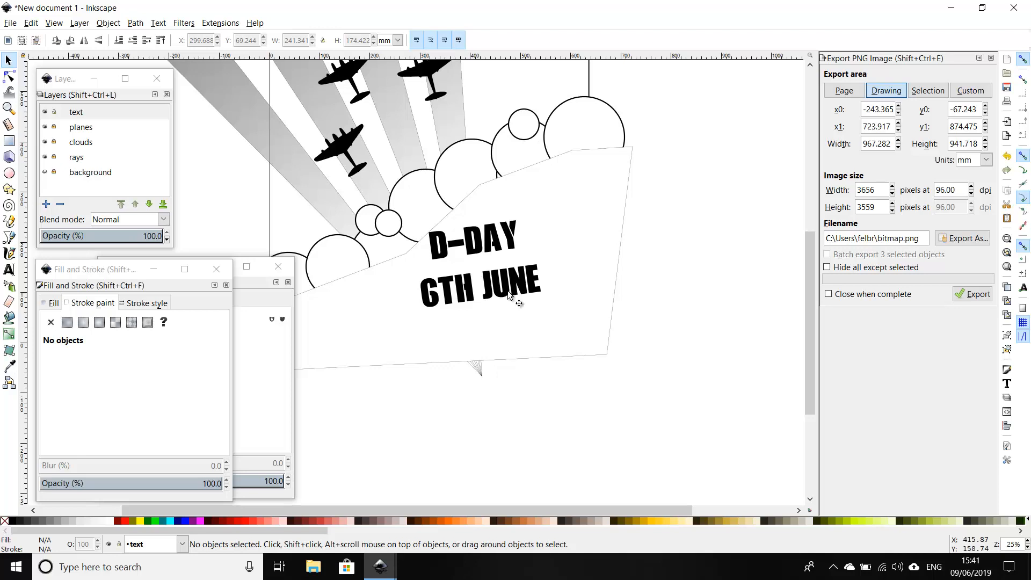
# Lock the text layer and make the background layer visible
pyautogui.moveTo(562, 508); pyautogui.dragTo(506, 508)
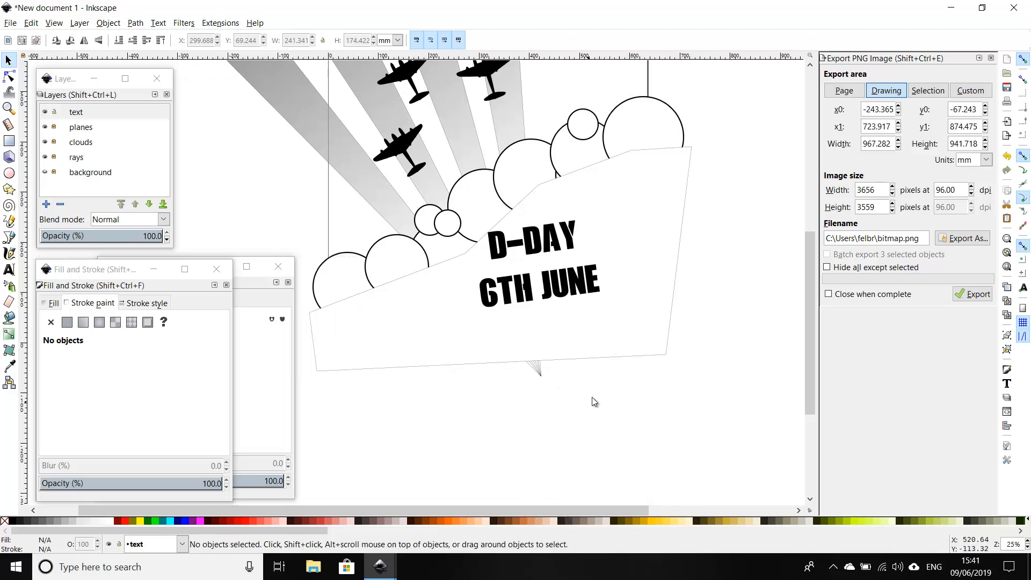
pyautogui.press('-')
pyautogui.press('-')
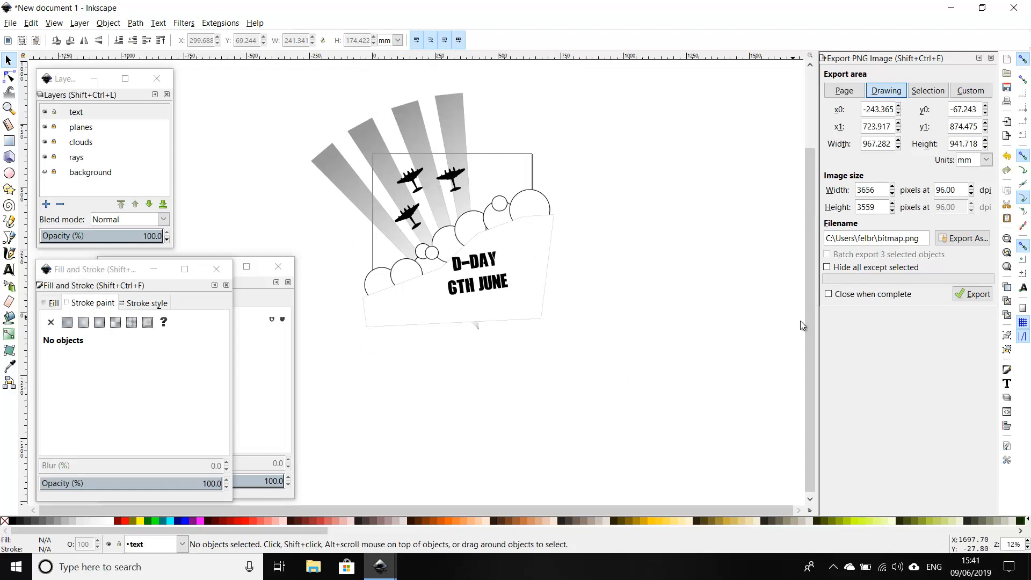
pyautogui.moveTo(810, 324); pyautogui.dragTo(812, 305)
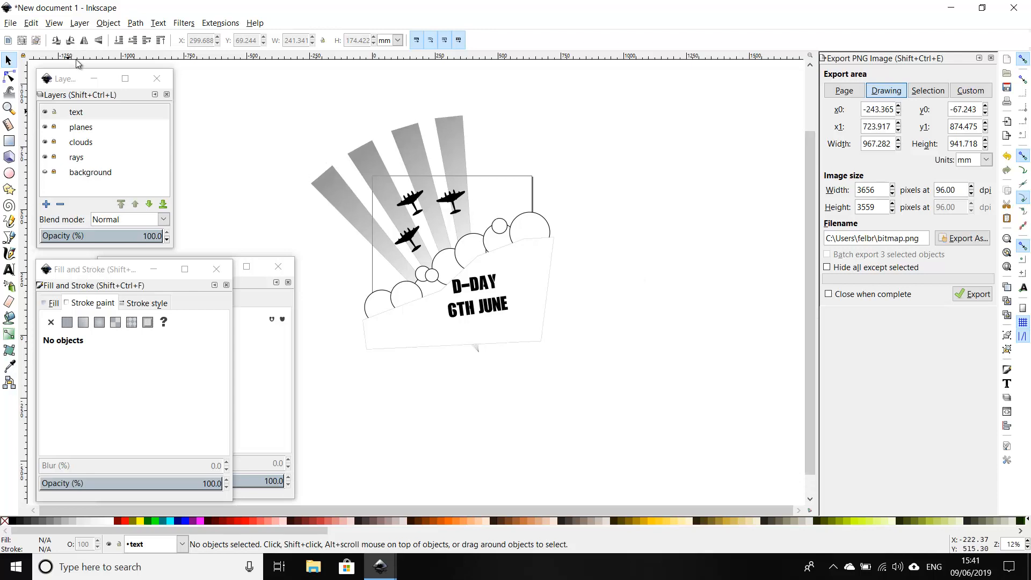
pyautogui.click(55, 113)
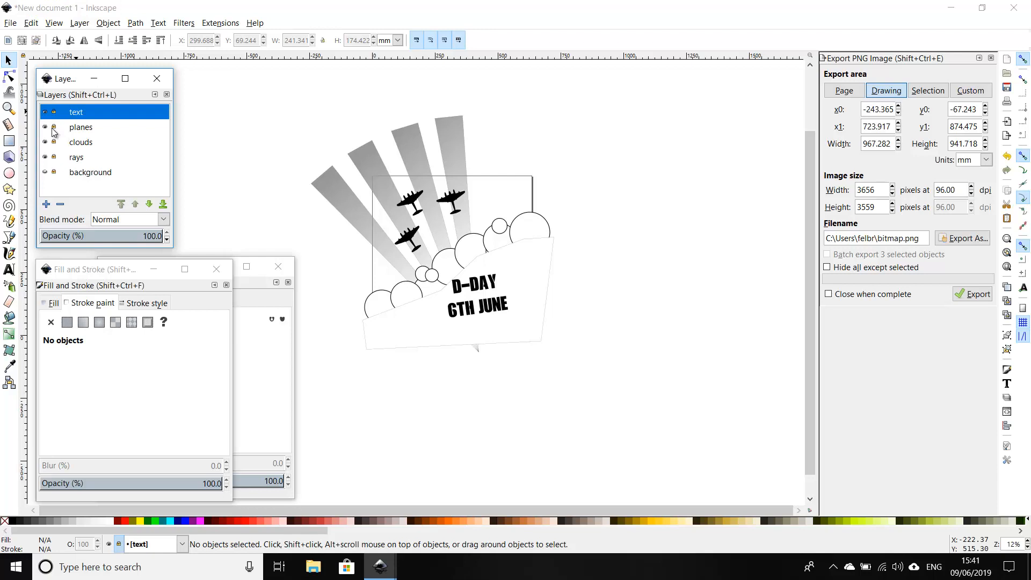
pyautogui.click(45, 172)
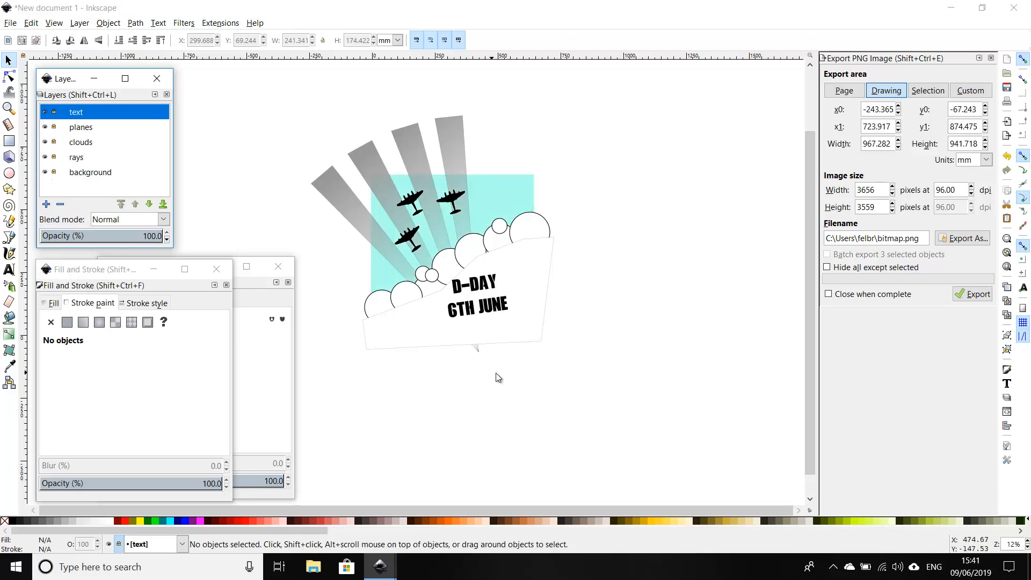
# Unlock the clouds layer, remove the stroke paint from the cloud group, and deselect it
pyautogui.click(54, 143)
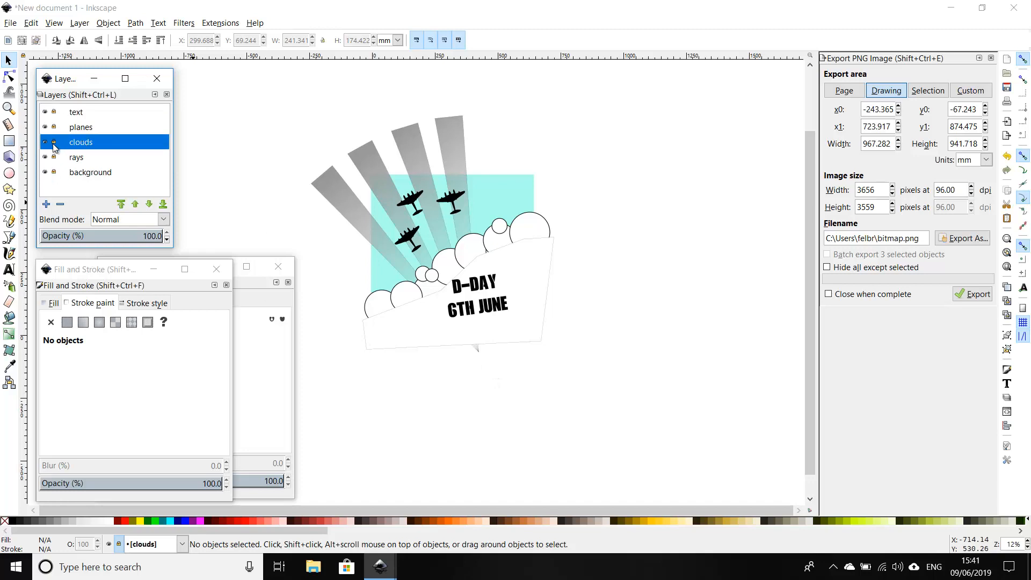
pyautogui.click(55, 143)
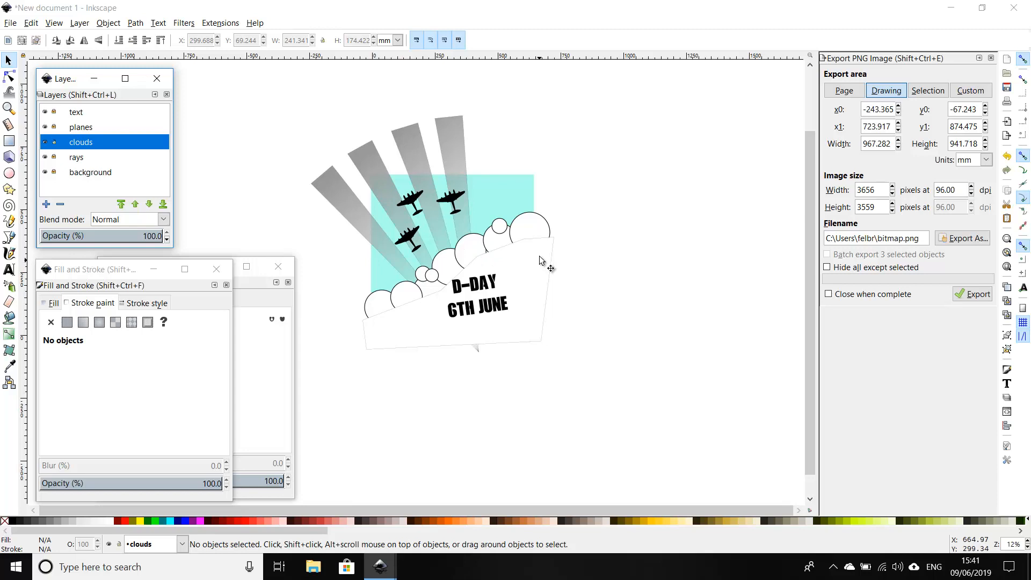
pyautogui.click(467, 262)
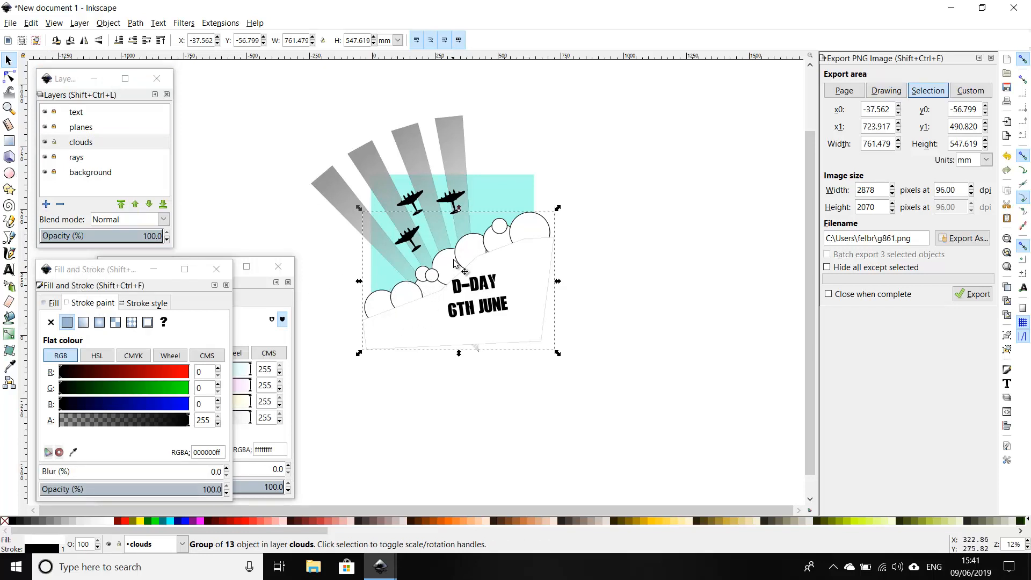
pyautogui.click(75, 308)
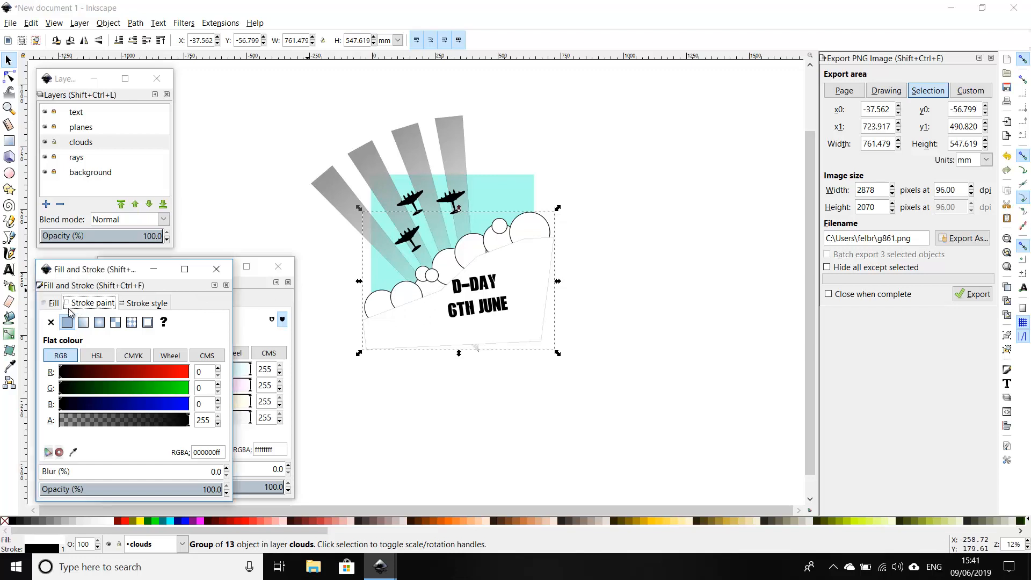
pyautogui.click(51, 321)
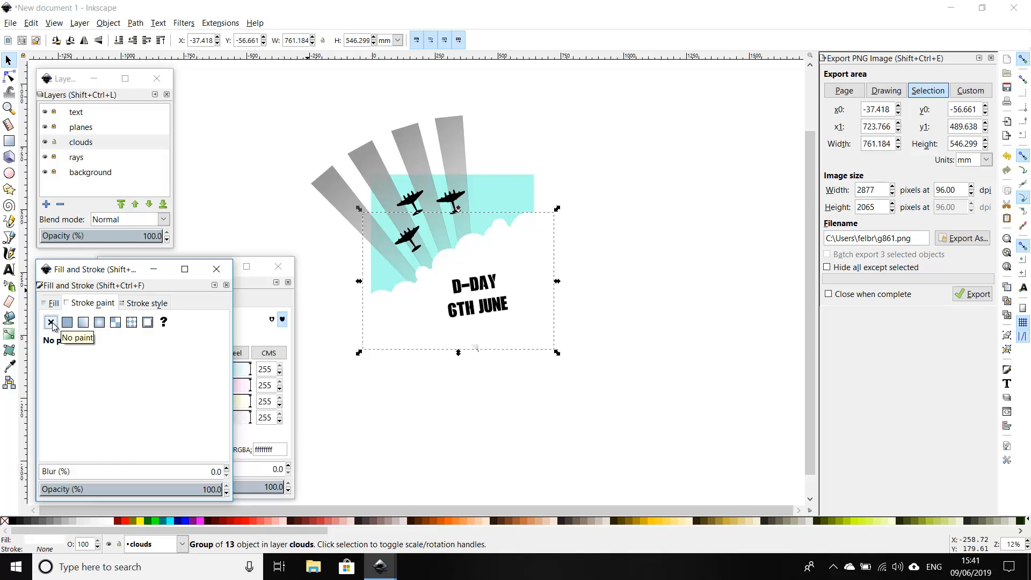
pyautogui.click(426, 369)
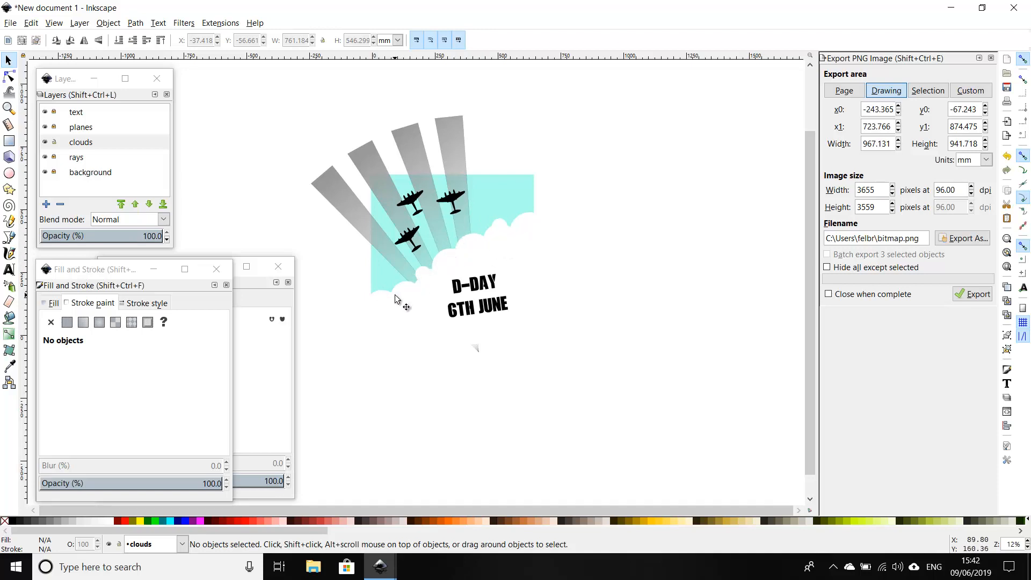
# Start a Drop Shadow filter on the cloud group with live preview enabled, keeping the clouds in view
pyautogui.click(430, 282)
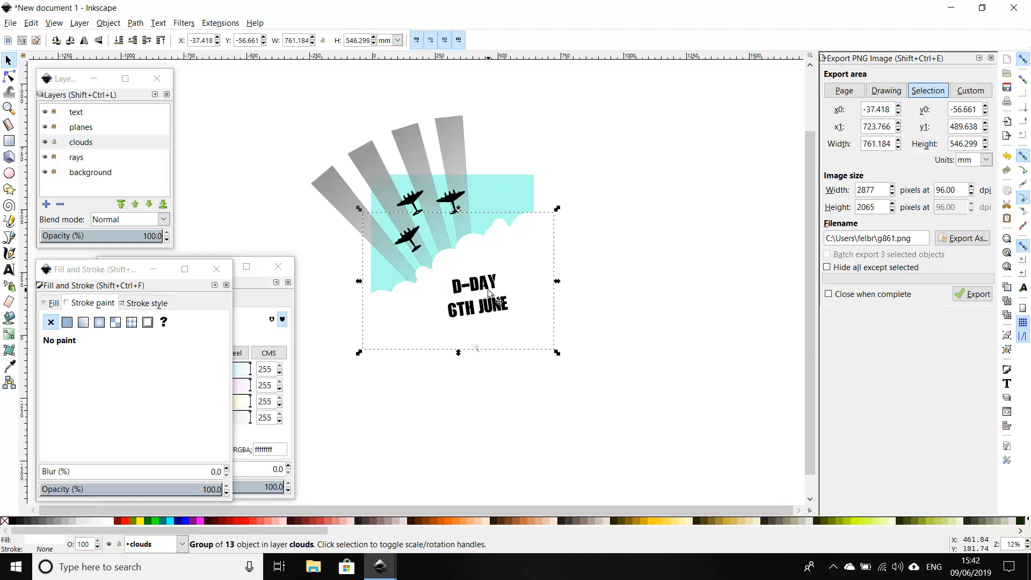
pyautogui.scroll(3, 499, 261)
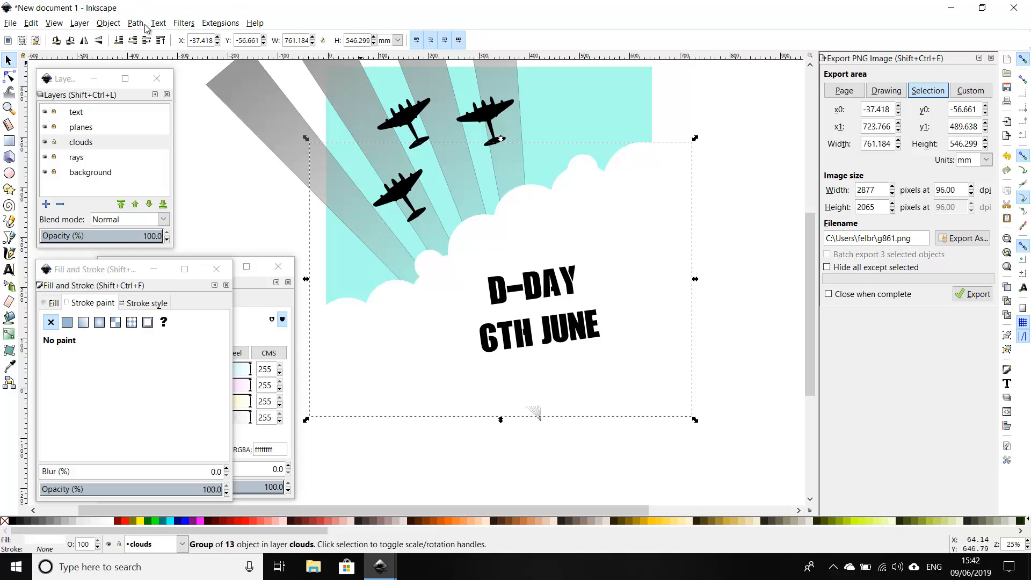
pyautogui.click(183, 24)
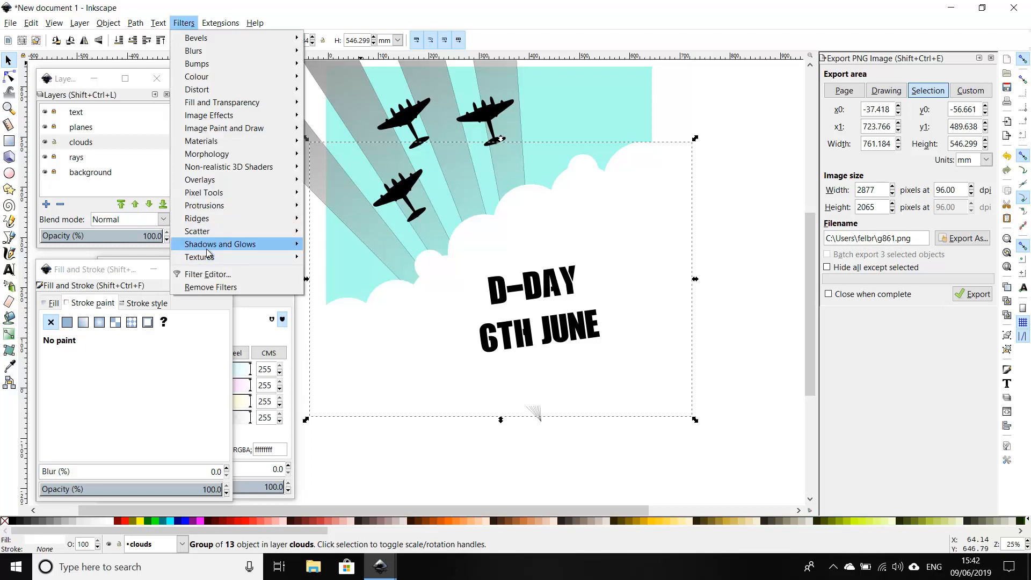
pyautogui.moveTo(210, 250)
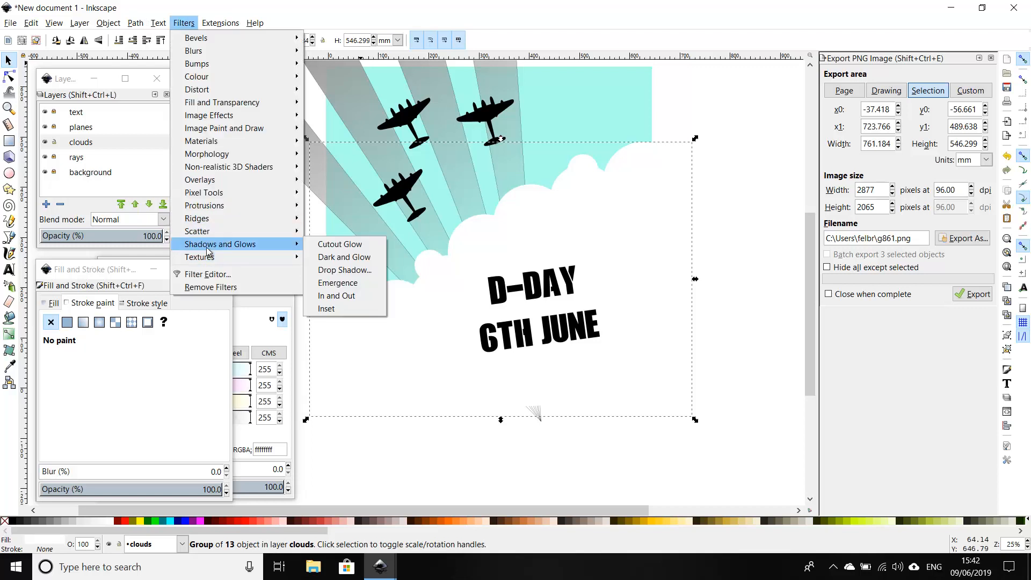
pyautogui.click(339, 271)
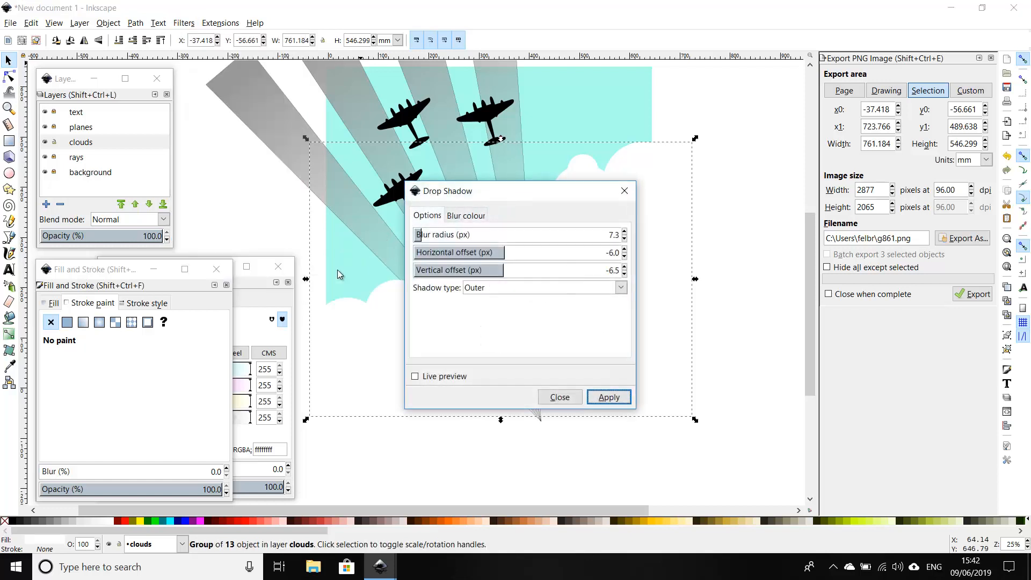
pyautogui.moveTo(484, 195); pyautogui.dragTo(642, 207)
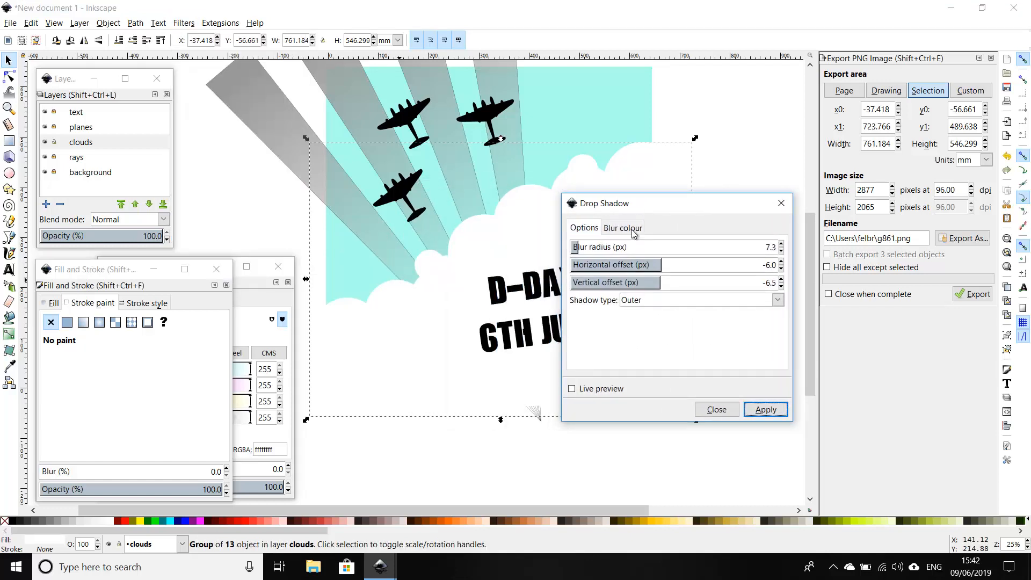
pyautogui.click(572, 389)
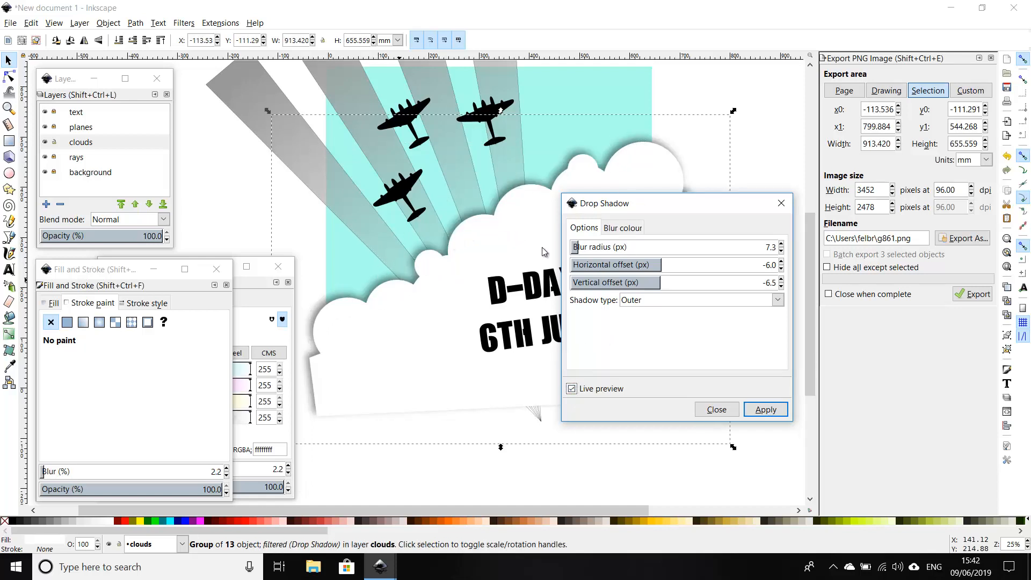
# Try several blur radii for the clouds' drop shadow and settle on 16.7 px
pyautogui.moveTo(579, 247); pyautogui.dragTo(719, 252)
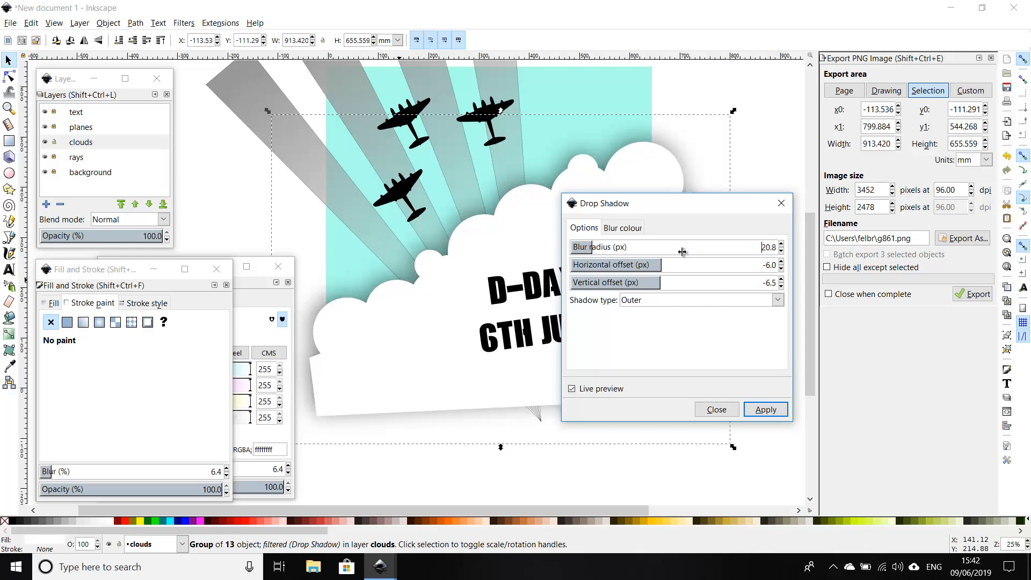
pyautogui.moveTo(588, 253); pyautogui.dragTo(712, 250)
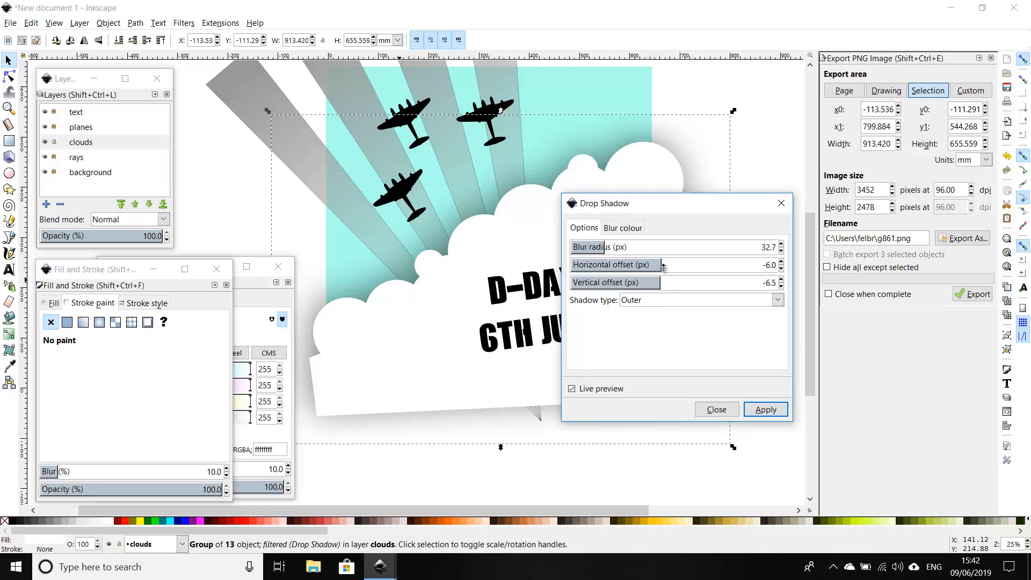
pyautogui.click(580, 248)
pyautogui.moveTo(603, 248); pyautogui.dragTo(572, 253)
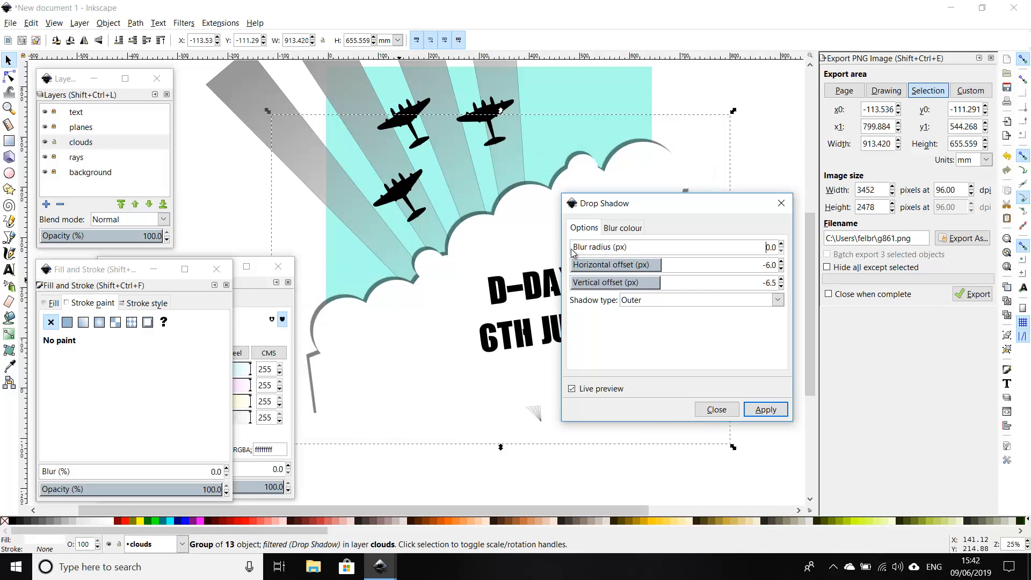
pyautogui.moveTo(572, 252); pyautogui.dragTo(590, 248)
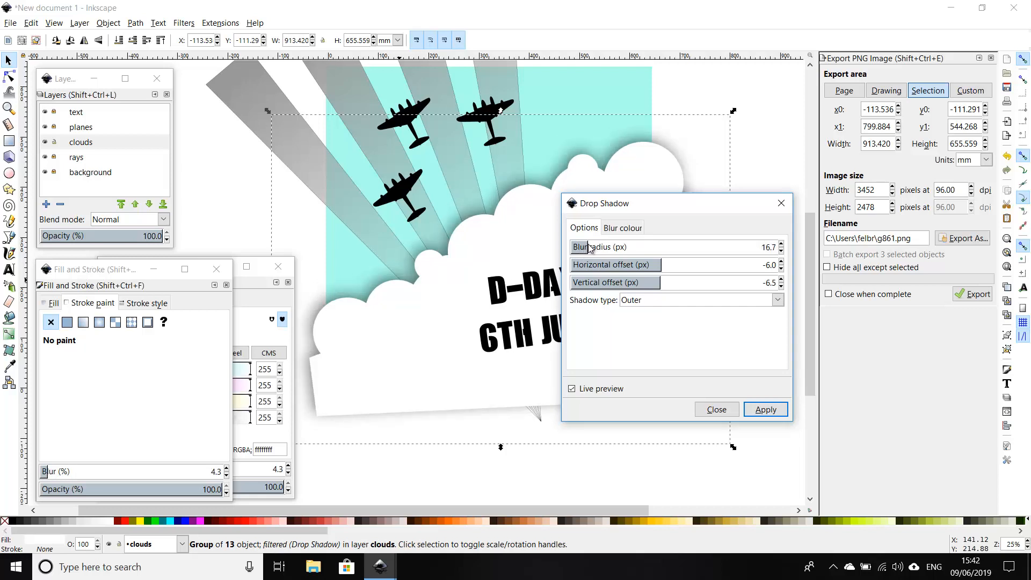
# Set the shadow's horizontal offset to -14.3 px and vertical offset to -14.8 px, apply it to the clouds, and deselect them
pyautogui.moveTo(664, 266); pyautogui.dragTo(710, 285)
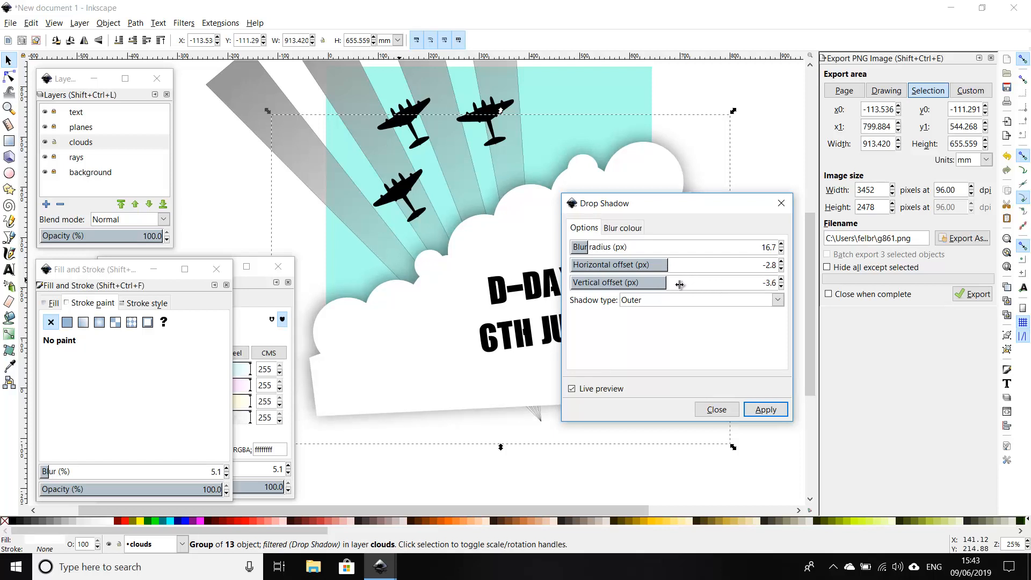
pyautogui.click(598, 287)
pyautogui.moveTo(605, 285); pyautogui.dragTo(645, 268)
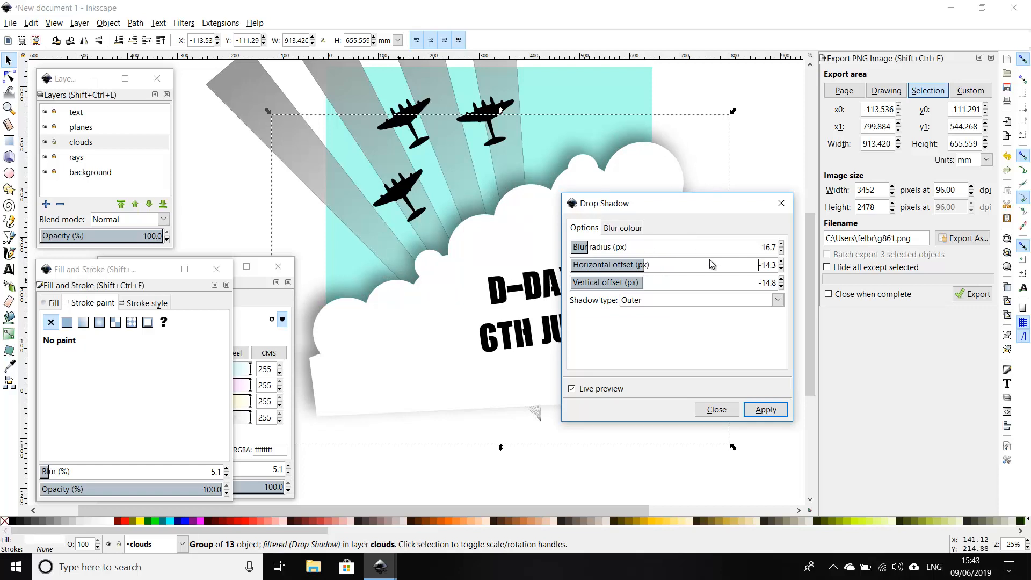
pyautogui.click(766, 410)
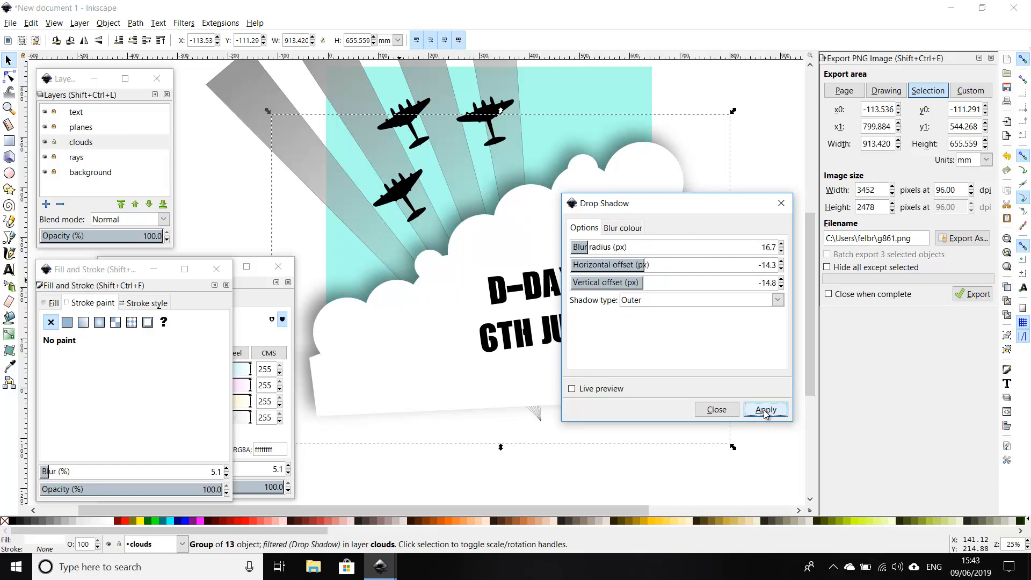
pyautogui.click(717, 409)
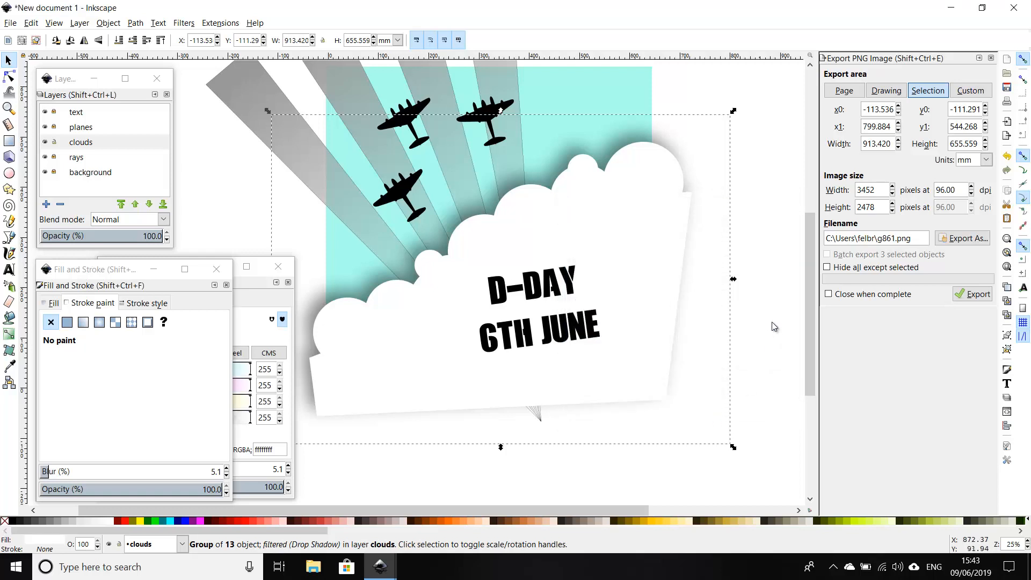
pyautogui.click(768, 287)
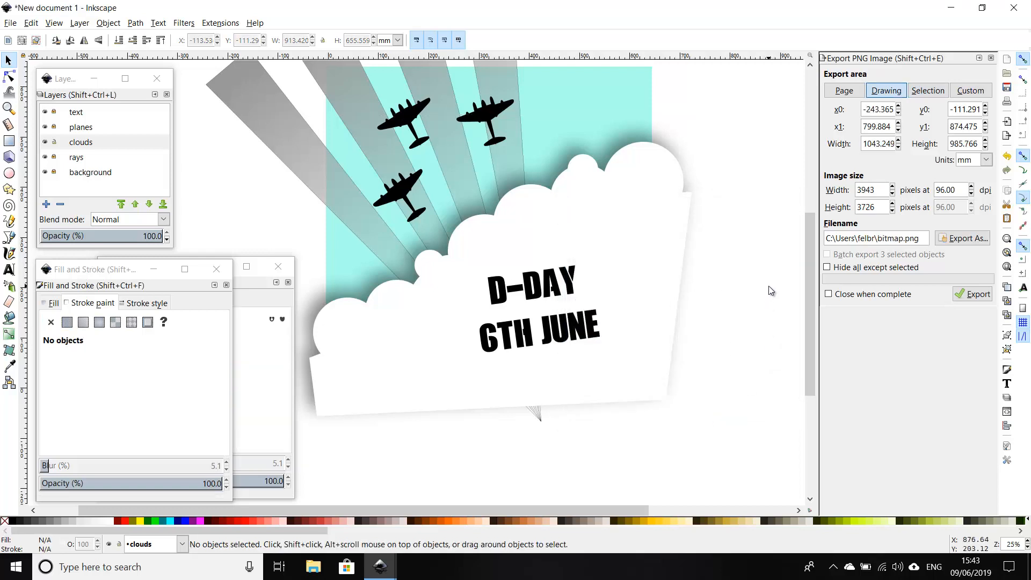
# Set the PNG export area to the page and choose the StuffToKeep\aa_Inkscape folder as the destination
pyautogui.press('-')
pyautogui.press('-')
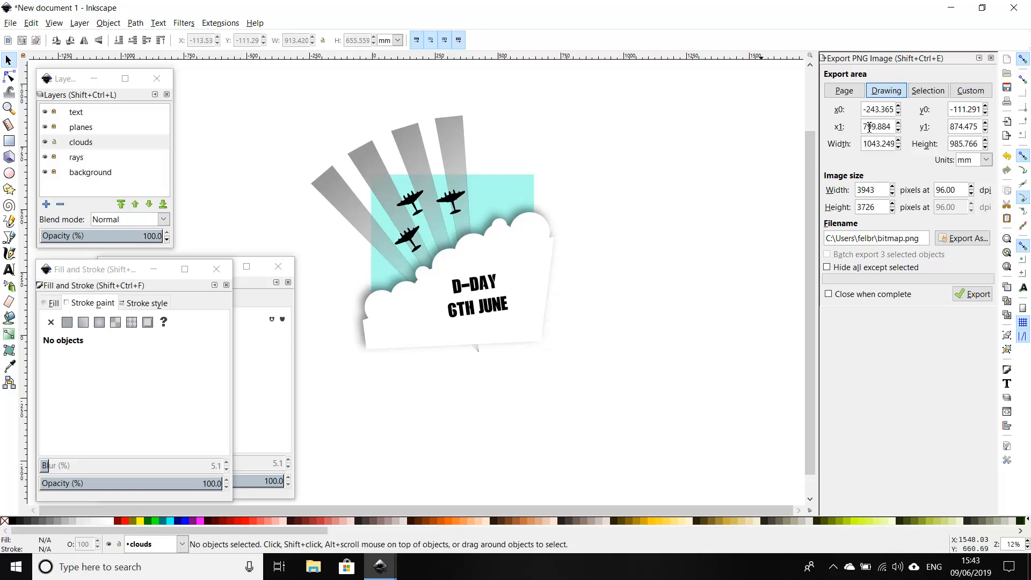
pyautogui.click(841, 96)
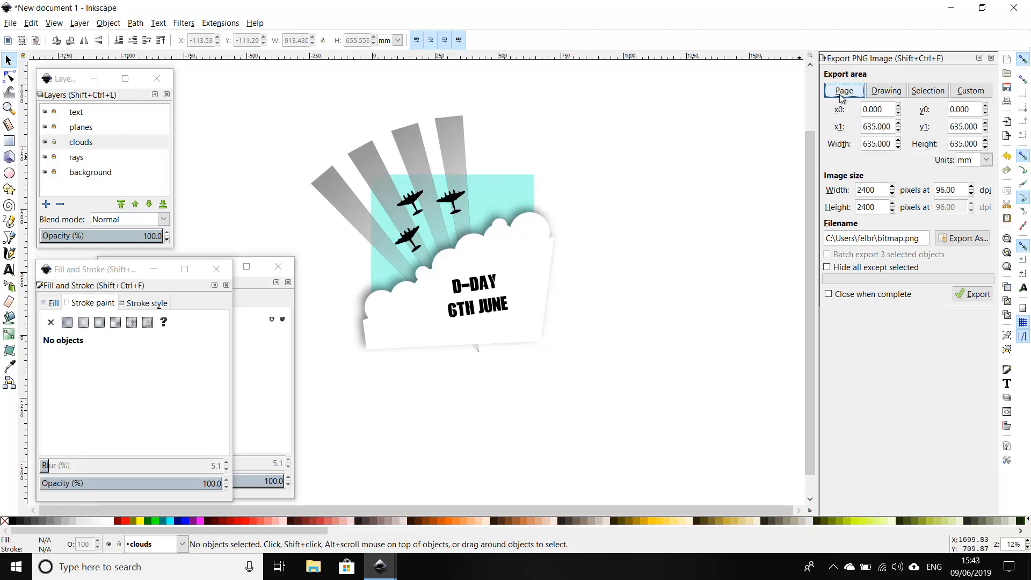
pyautogui.click(952, 244)
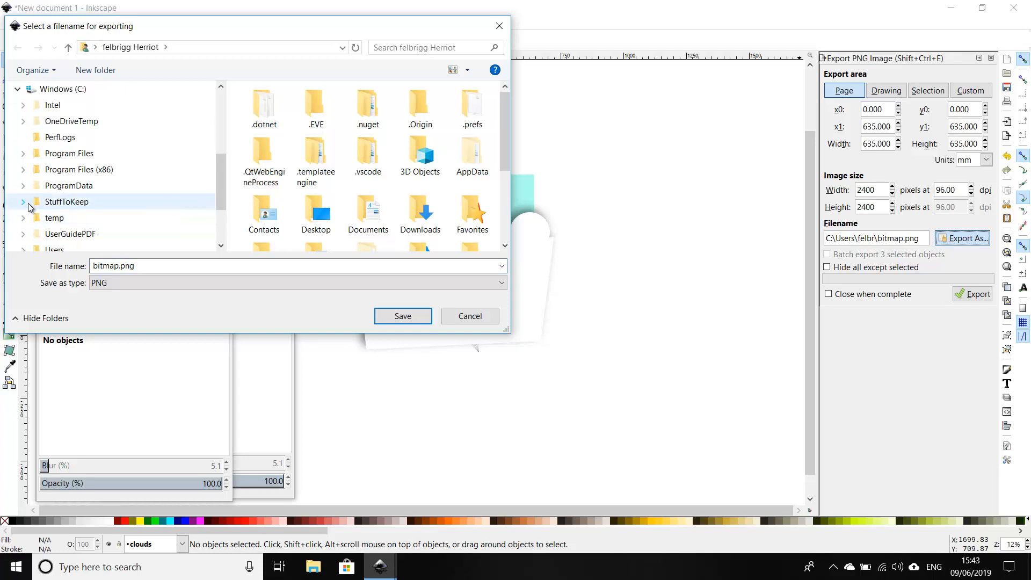
pyautogui.click(23, 201)
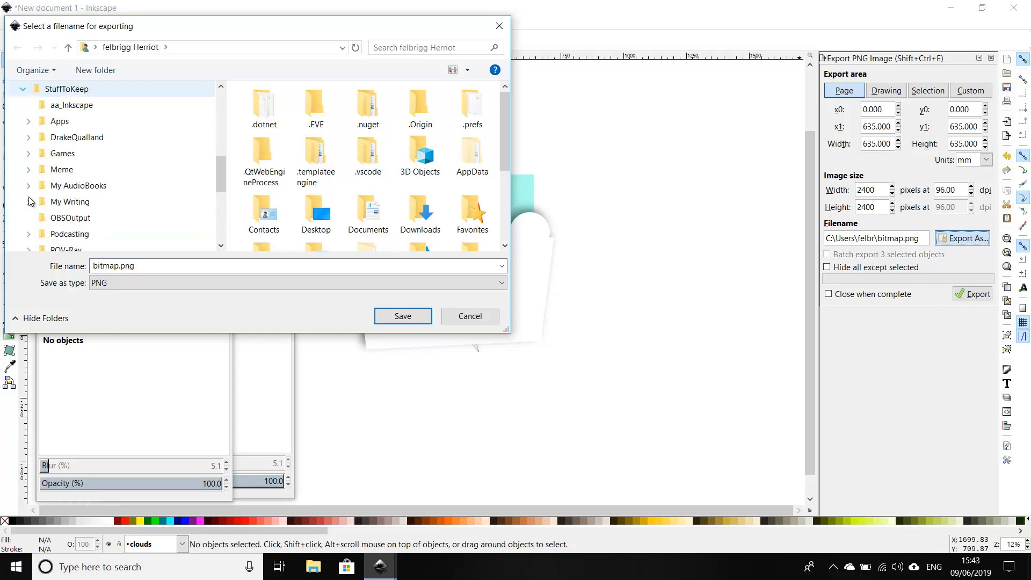
pyautogui.click(64, 105)
# Name the export file WWIIPoster.png and save that file name
pyautogui.click(122, 265)
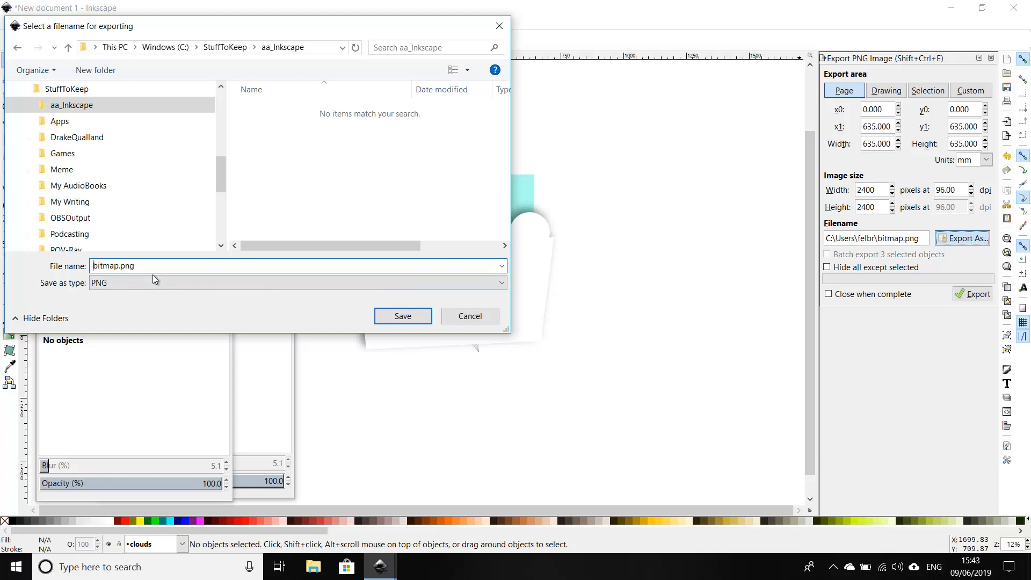
pyautogui.hotkey('shift', 'Right')
pyautogui.hotkey('shift', 'Right')
pyautogui.hotkey('shift', 'Right')
pyautogui.hotkey('shift', 'Right')
pyautogui.hotkey('shift', 'Right')
pyautogui.hotkey('shift', 'Right')
pyautogui.write('WWIIPost')
pyautogui.click(405, 317)
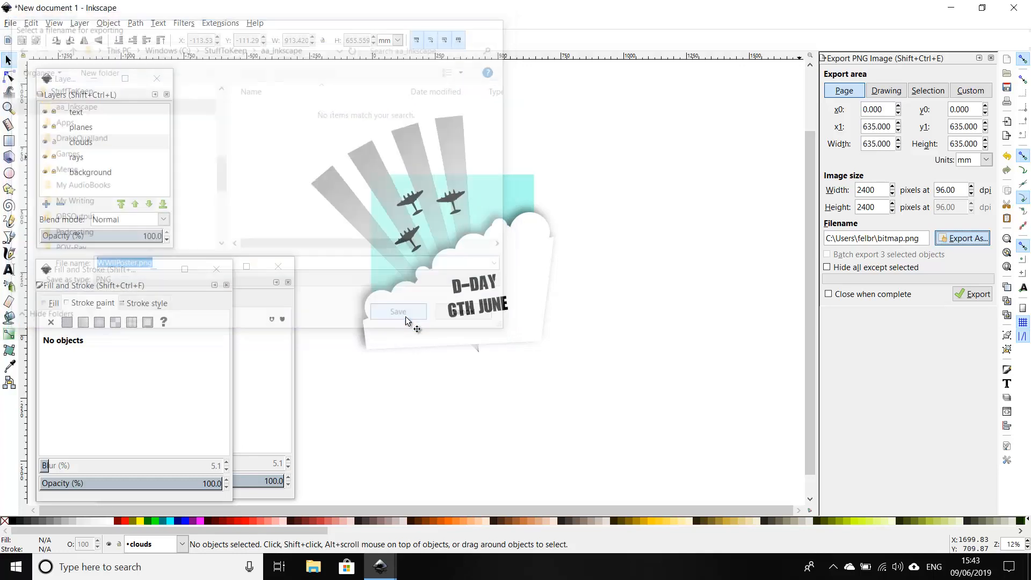
# Export the page as a 2400 by 2400 px PNG and view the whole exported image in paint.net
pyautogui.click(970, 294)
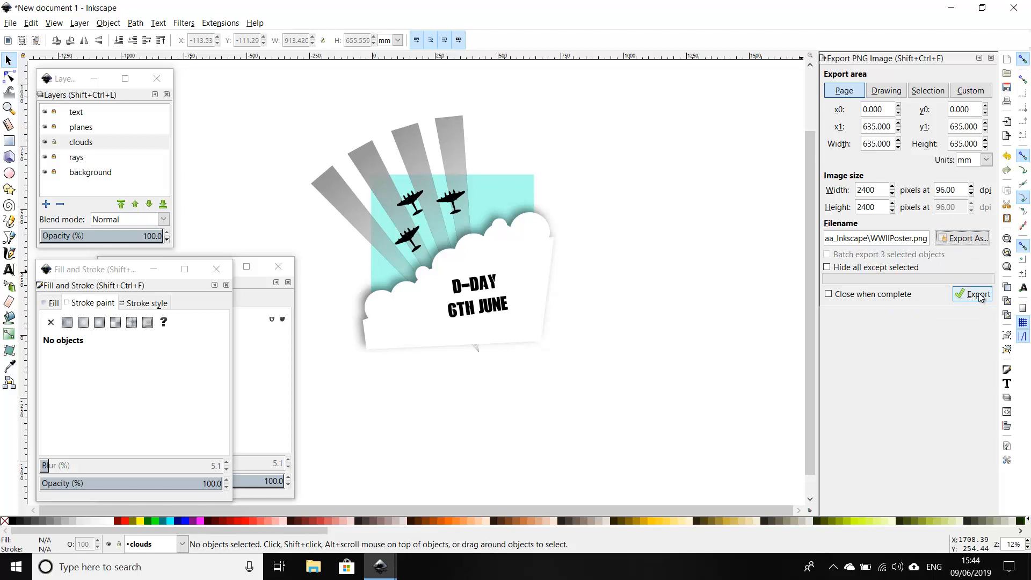
pyautogui.click(976, 294)
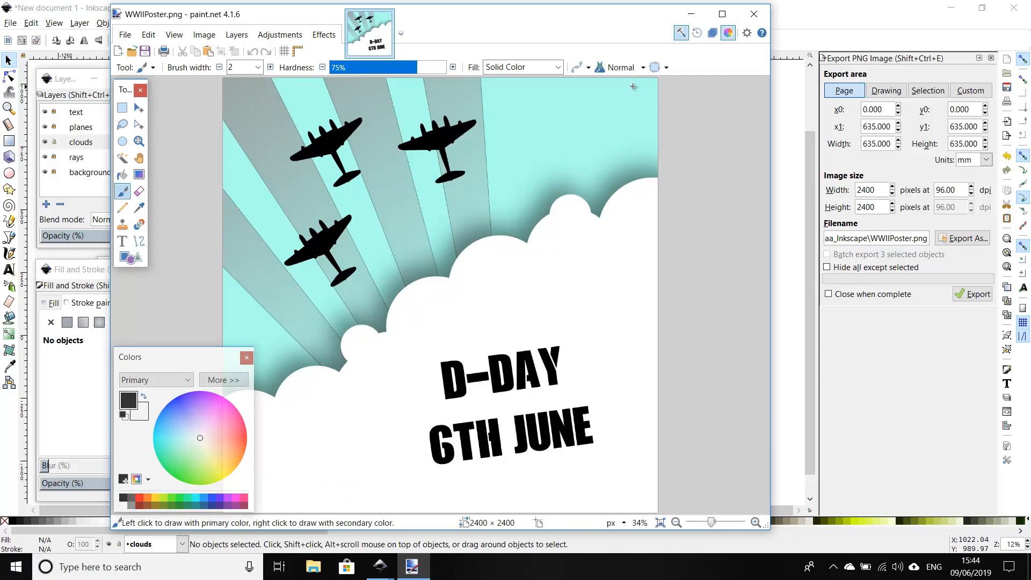
pyautogui.scroll(-2, 624, 160)
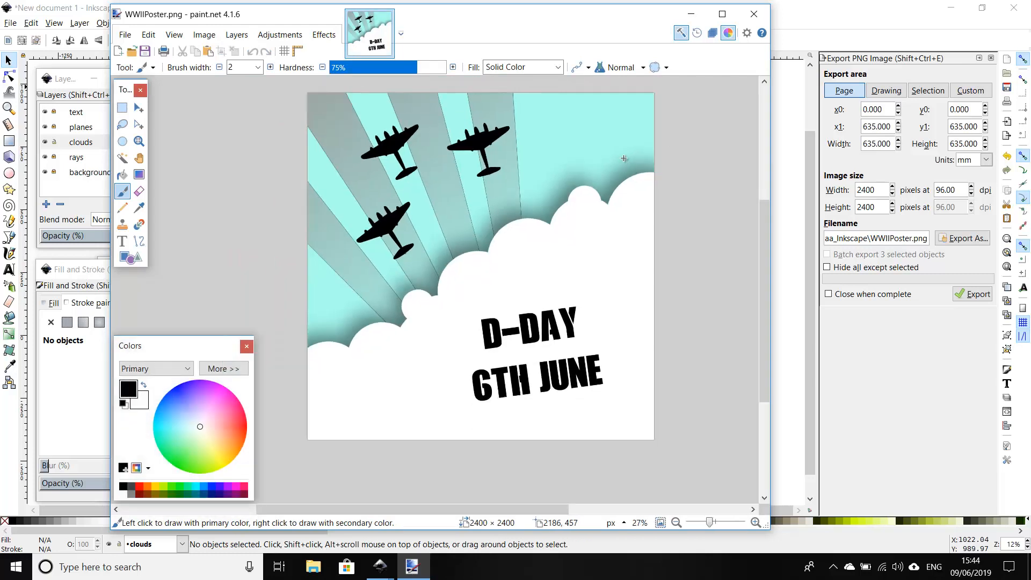